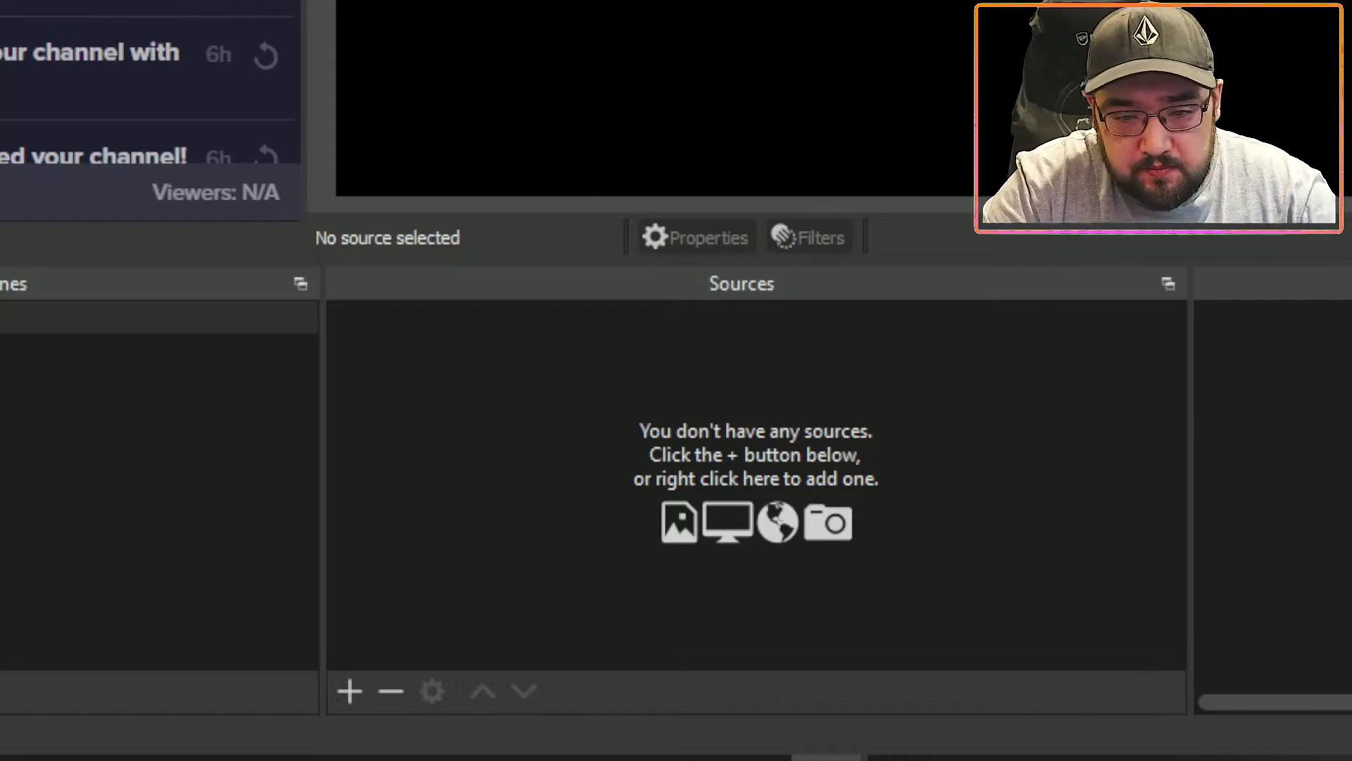
Step: Finish adding the MIC audio input source with Mic In (Elgato Wave:3), and mute it in the mixer
key("Return")
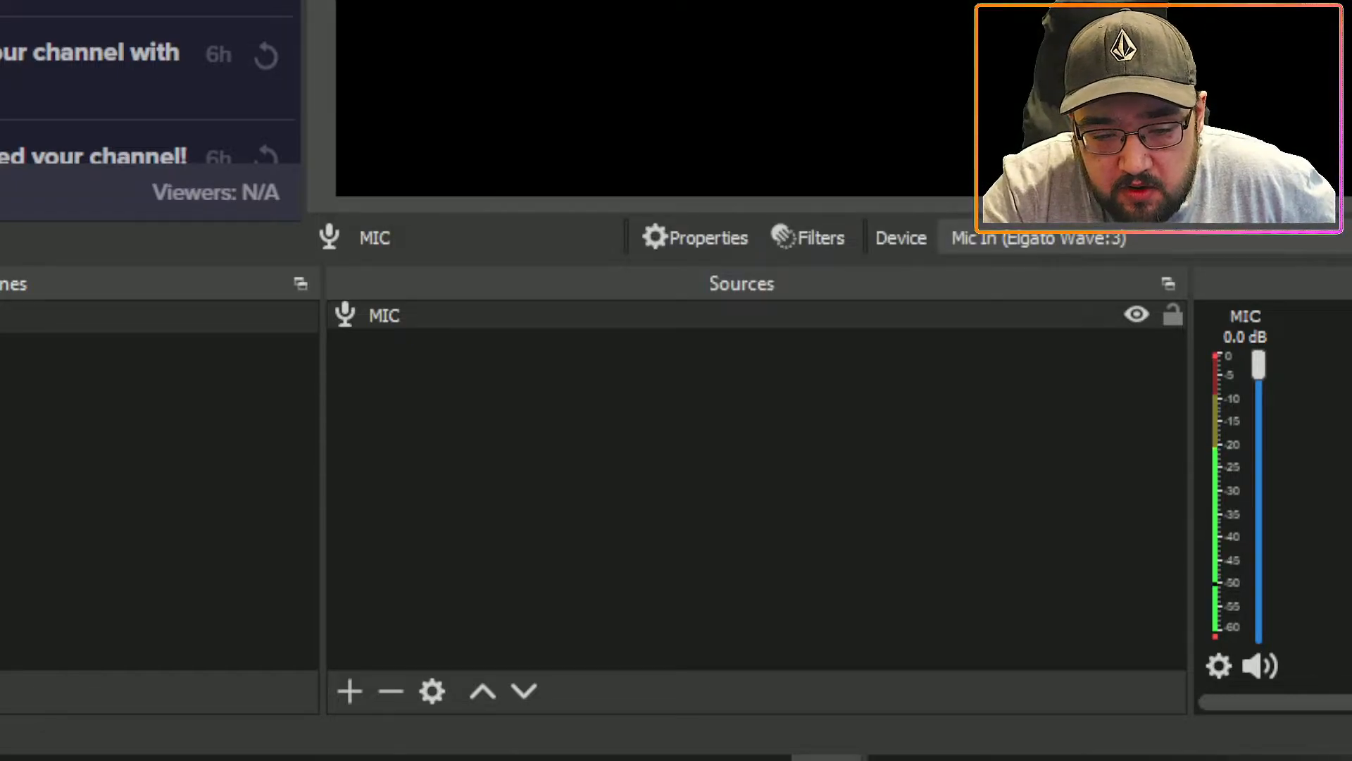
left_click(1256, 662)
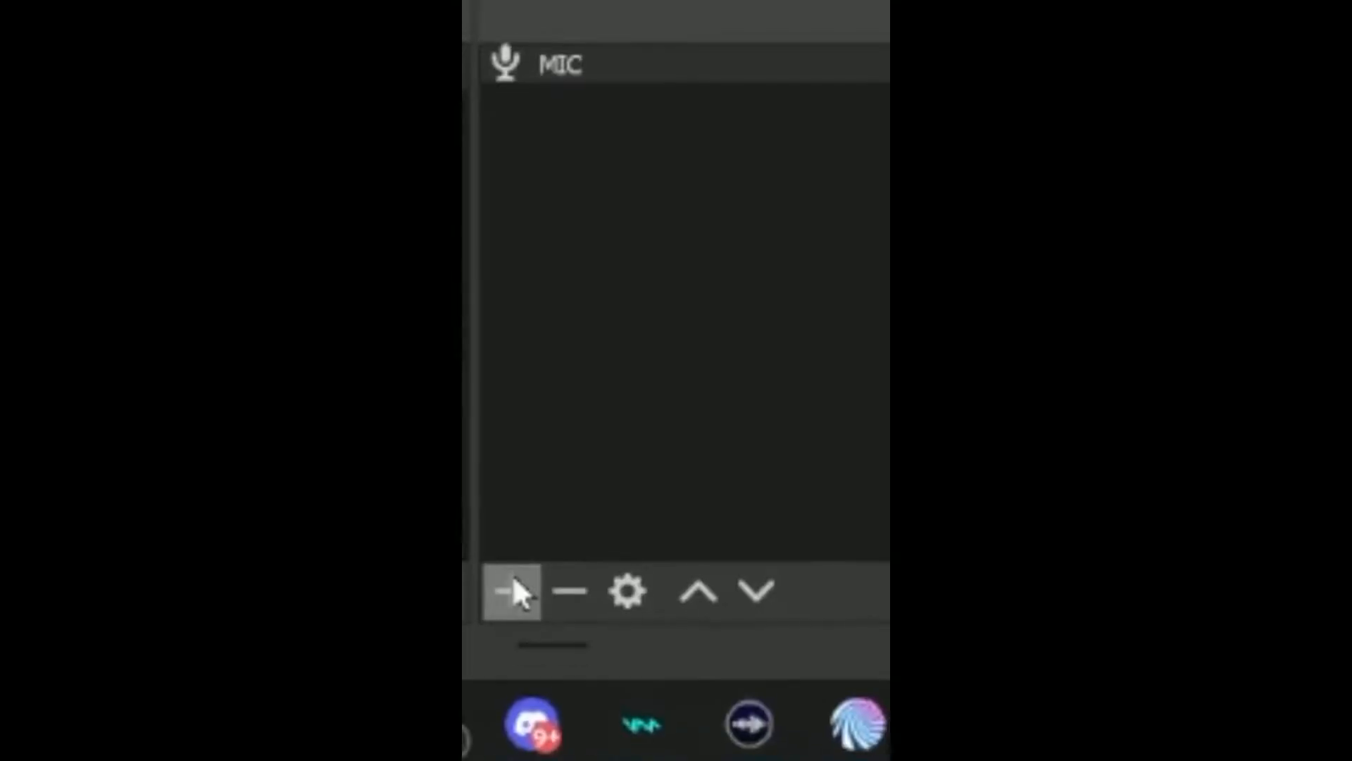
Step: Add a new Audio Output Capture source named DESKTOP AUDIO to the scene
left_click(513, 592)
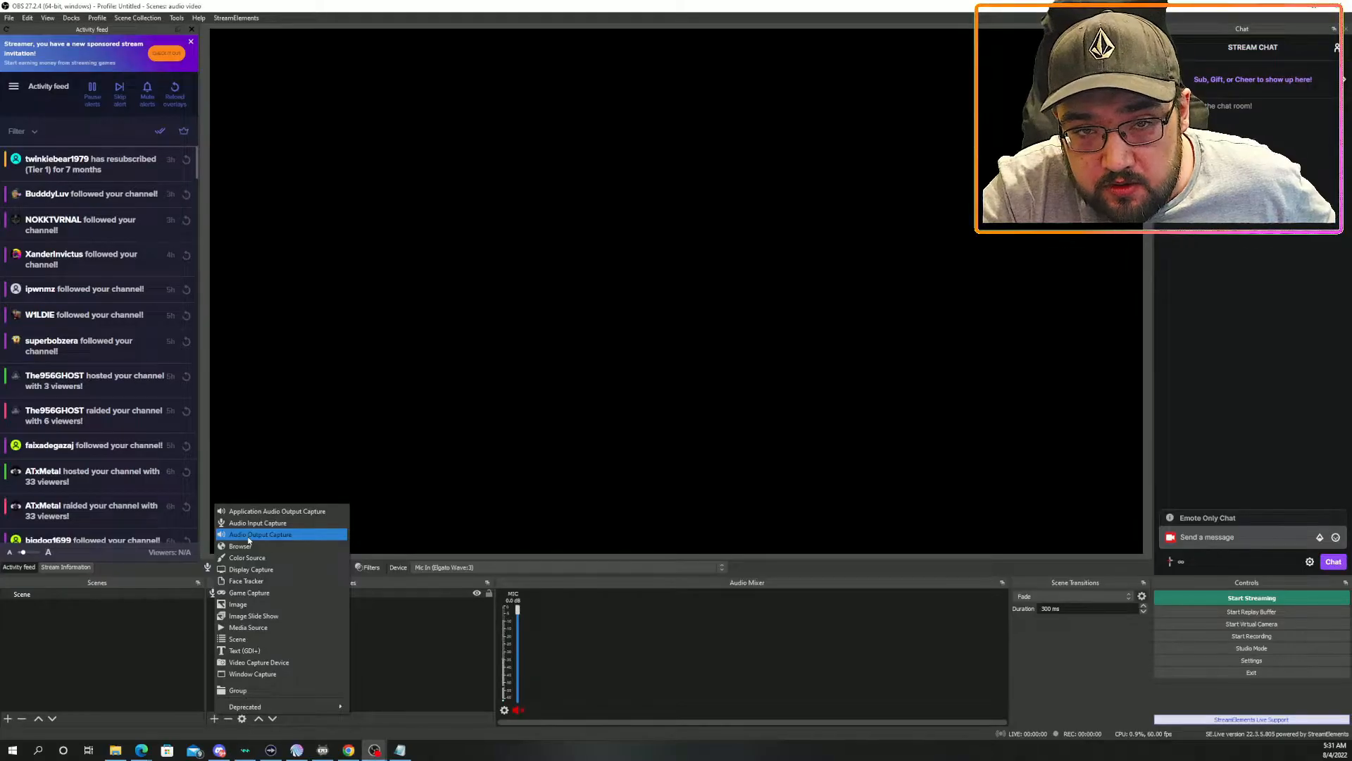
left_click(248, 537)
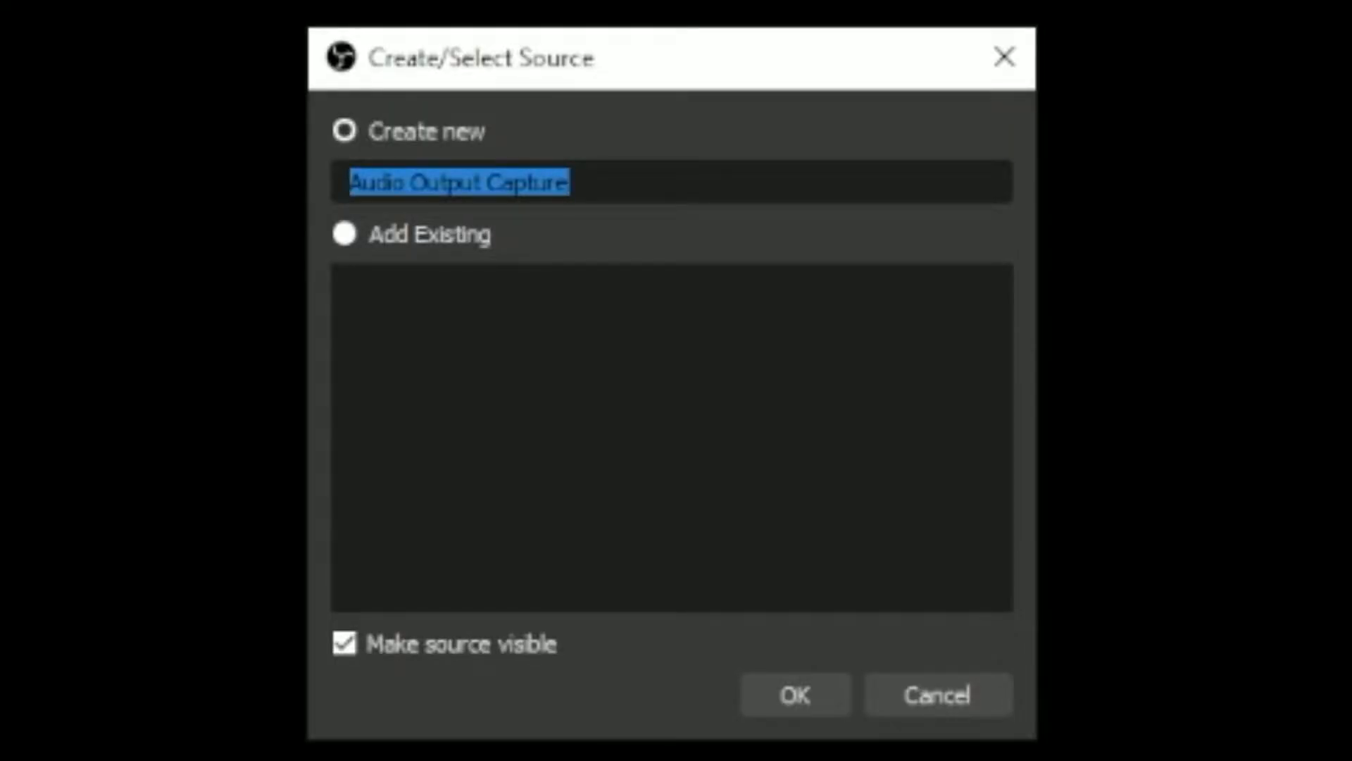
type("d")
key("BackSpace")
type("DESK")
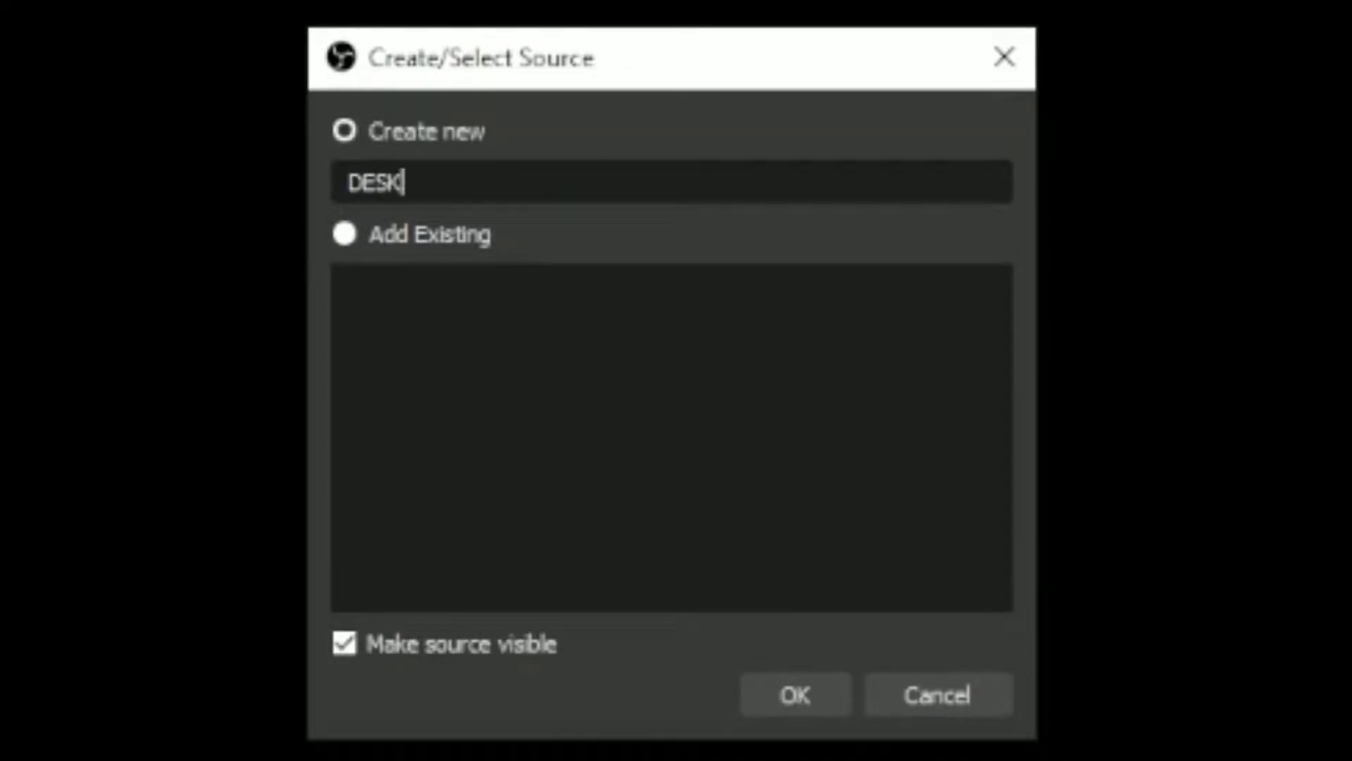
type("TOP AUDIO")
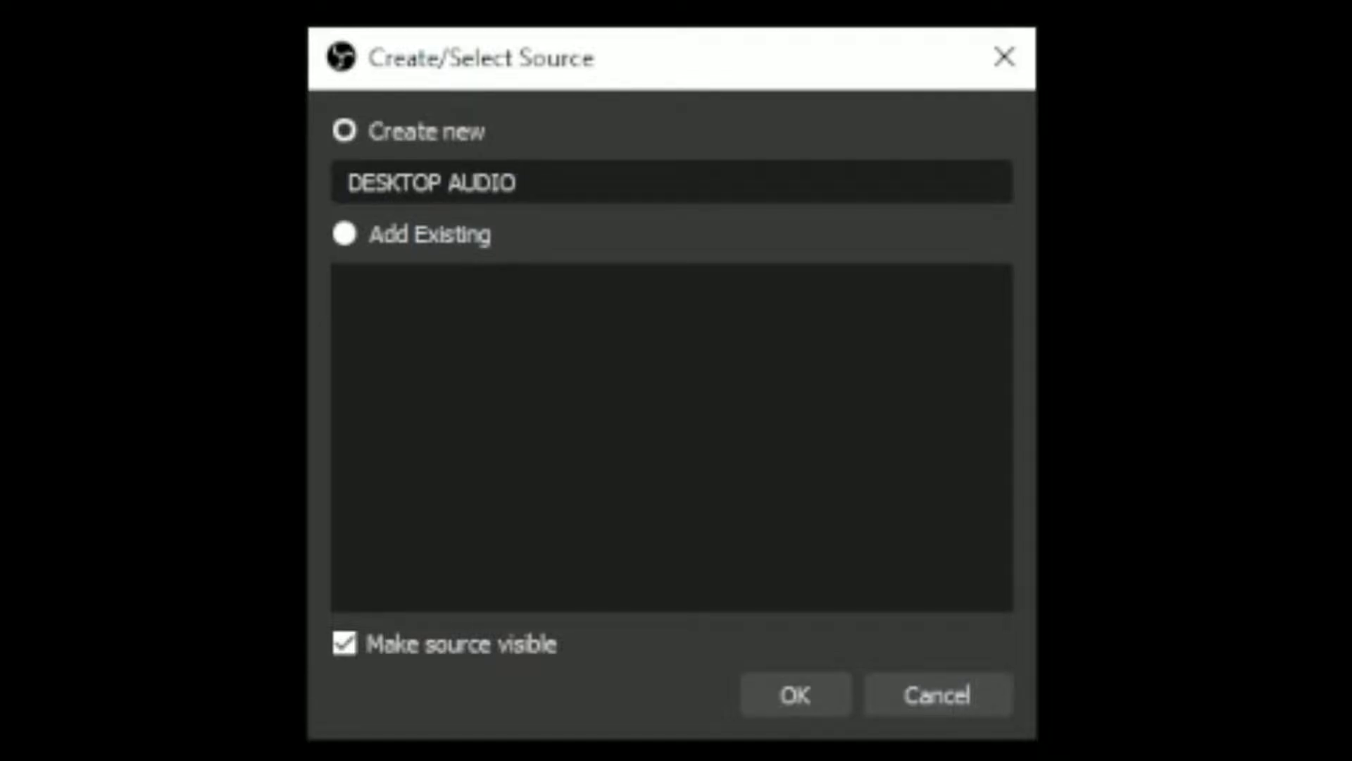
key("Return")
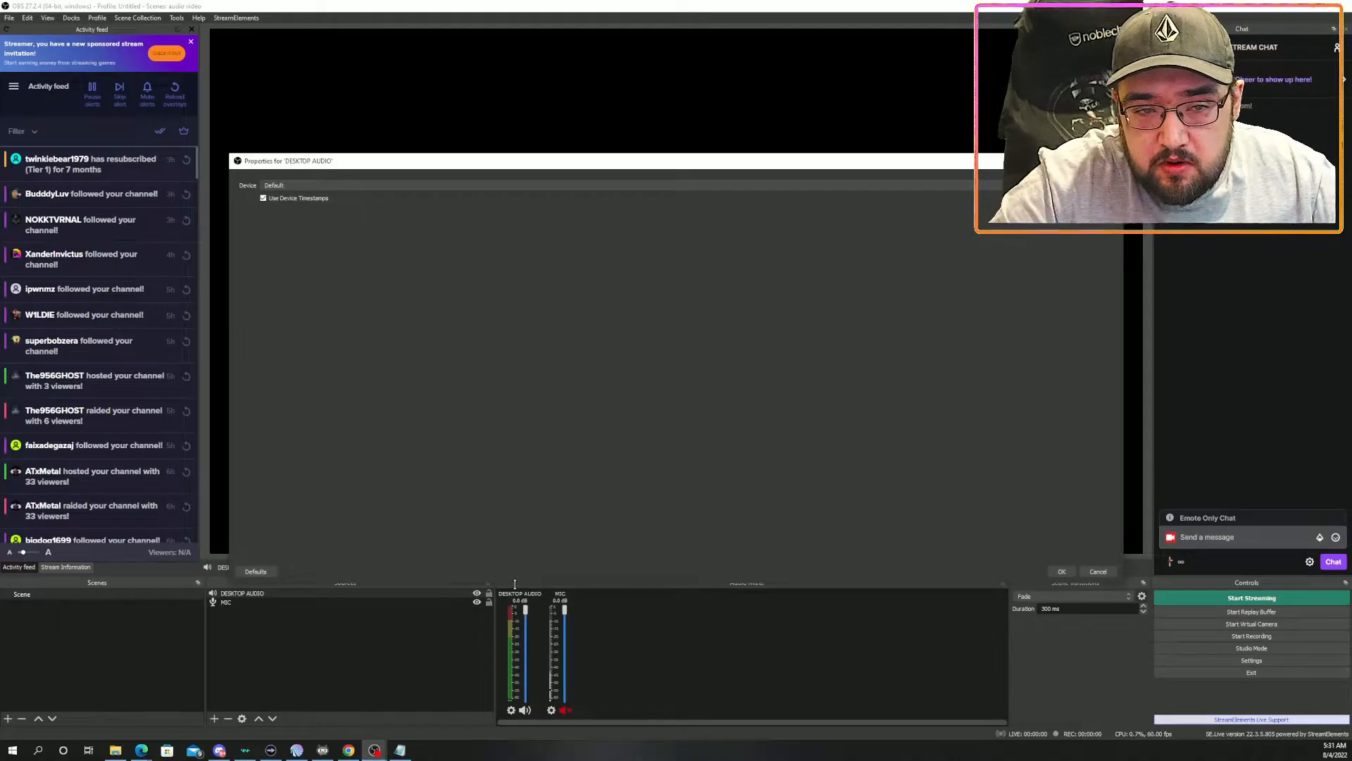
Step: Set the DESKTOP AUDIO source's device to Speakers (Razer Nommo Chroma) and accept its properties
left_click(528, 189)
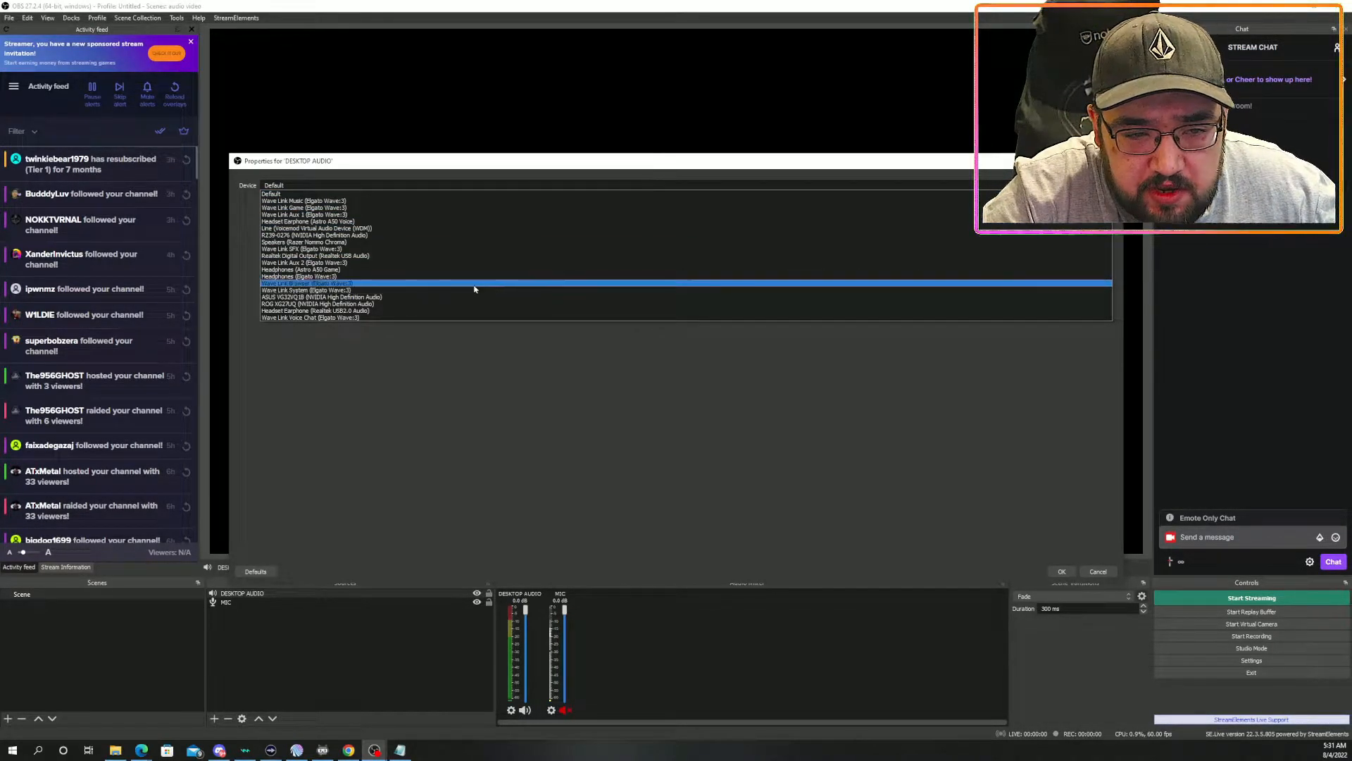
left_click(451, 242)
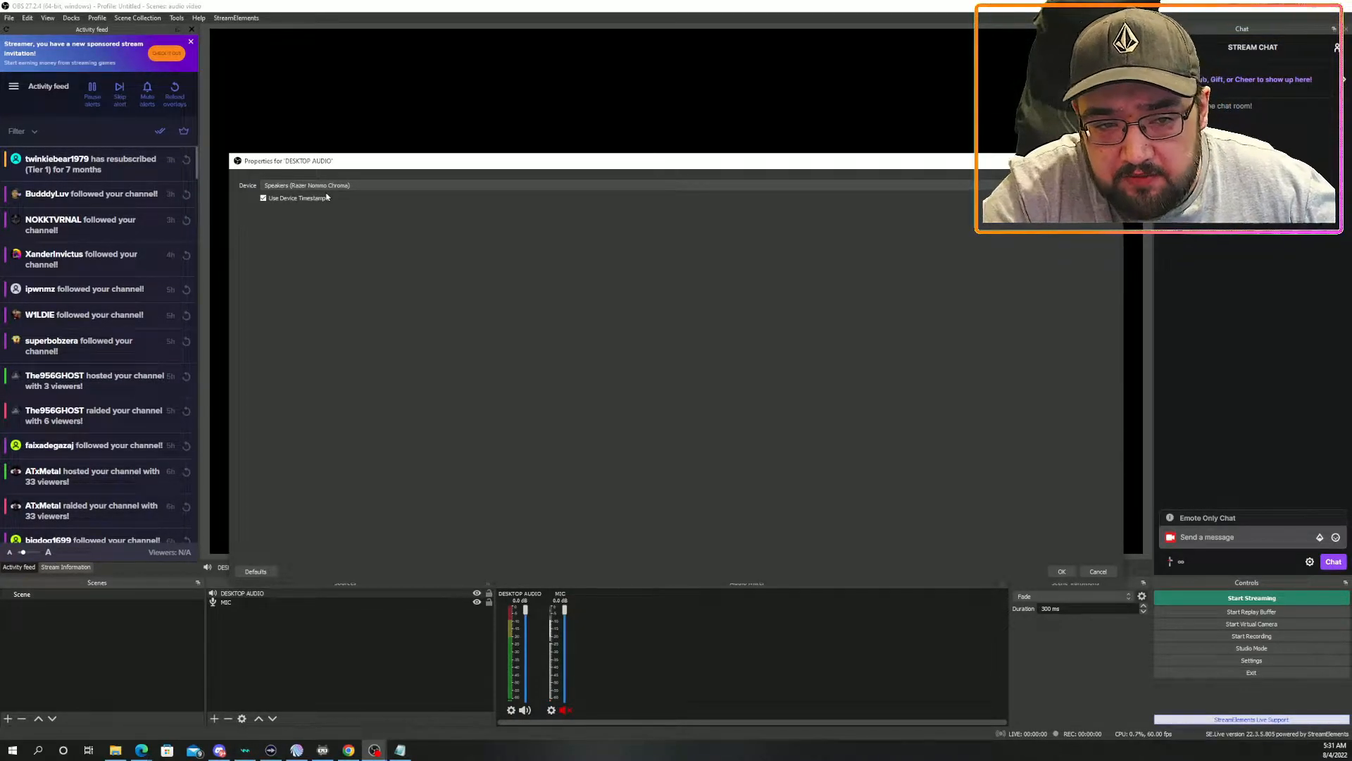
left_click(1062, 571)
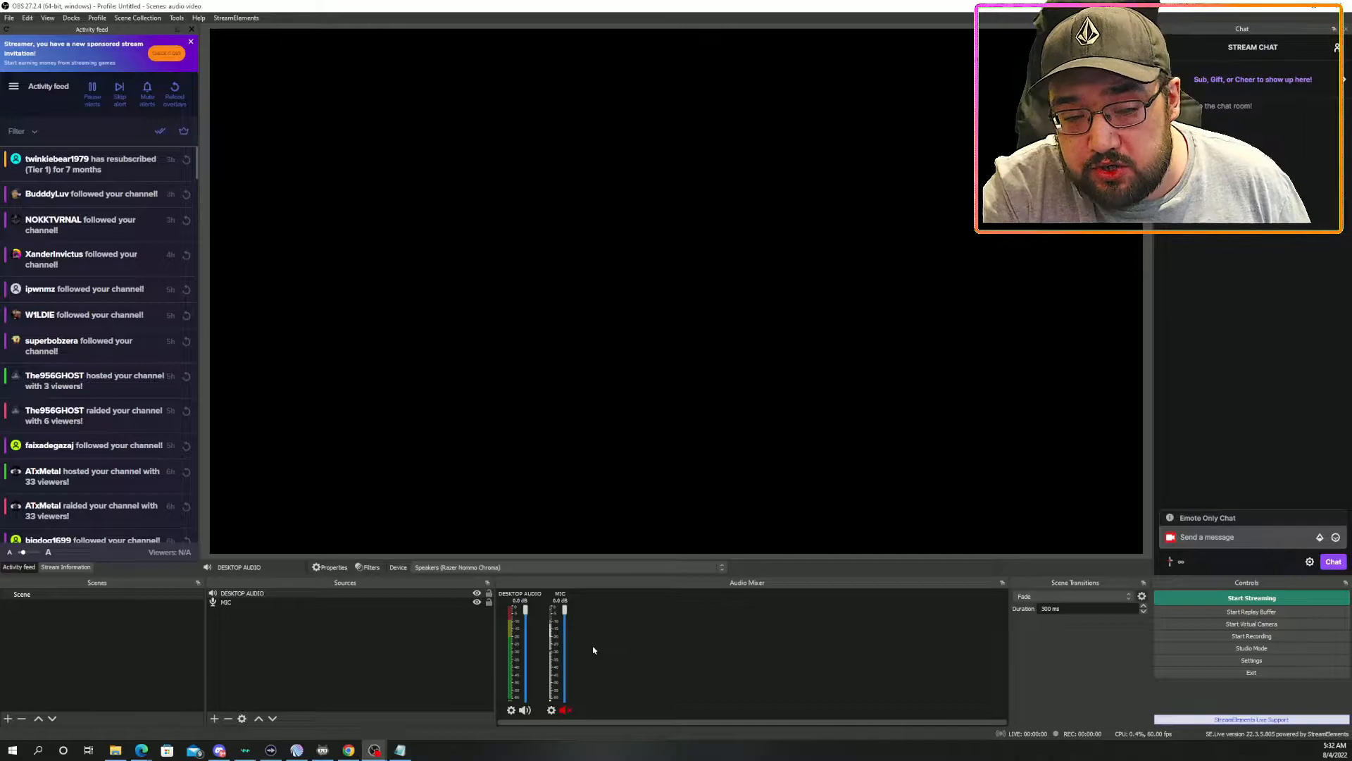
Step: Add a Compressor filter with its default name to the MIC audio source
left_click(551, 710)
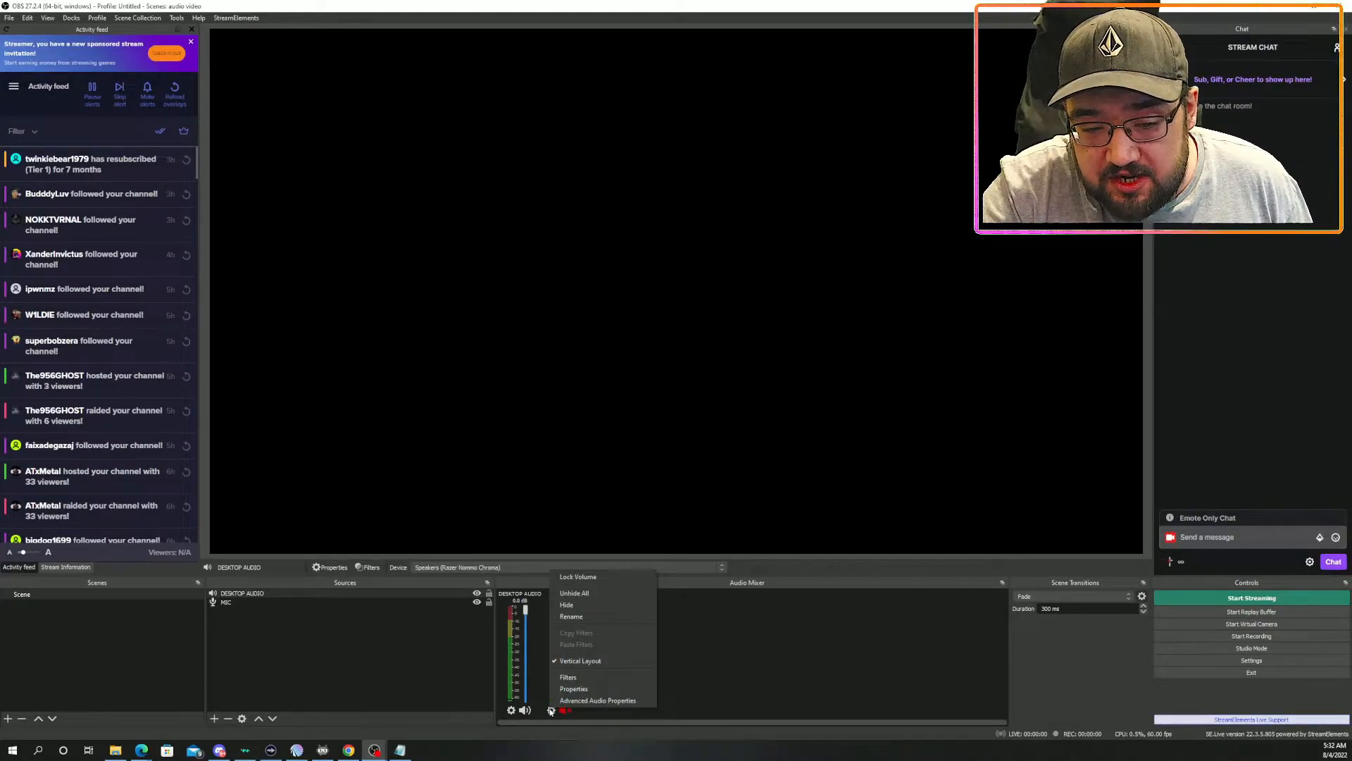
left_click(572, 677)
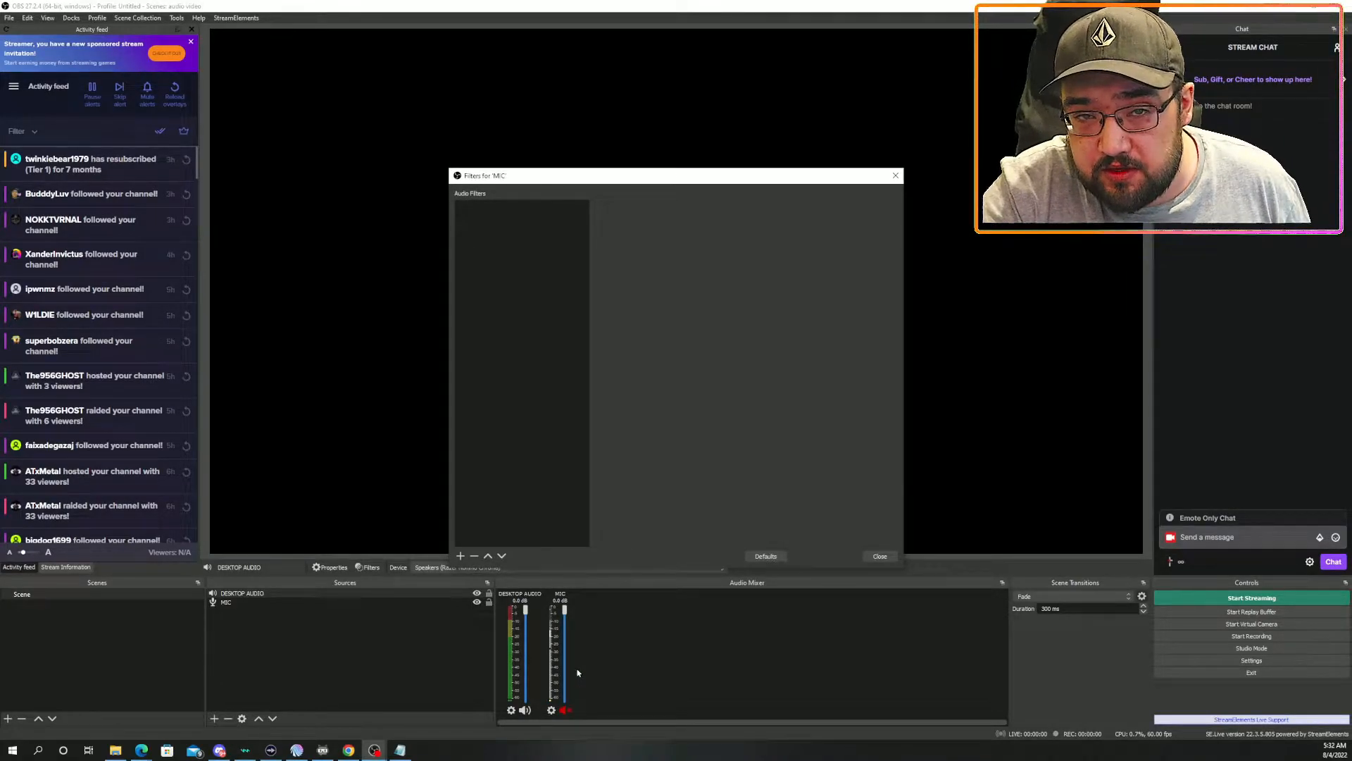
left_click(460, 556)
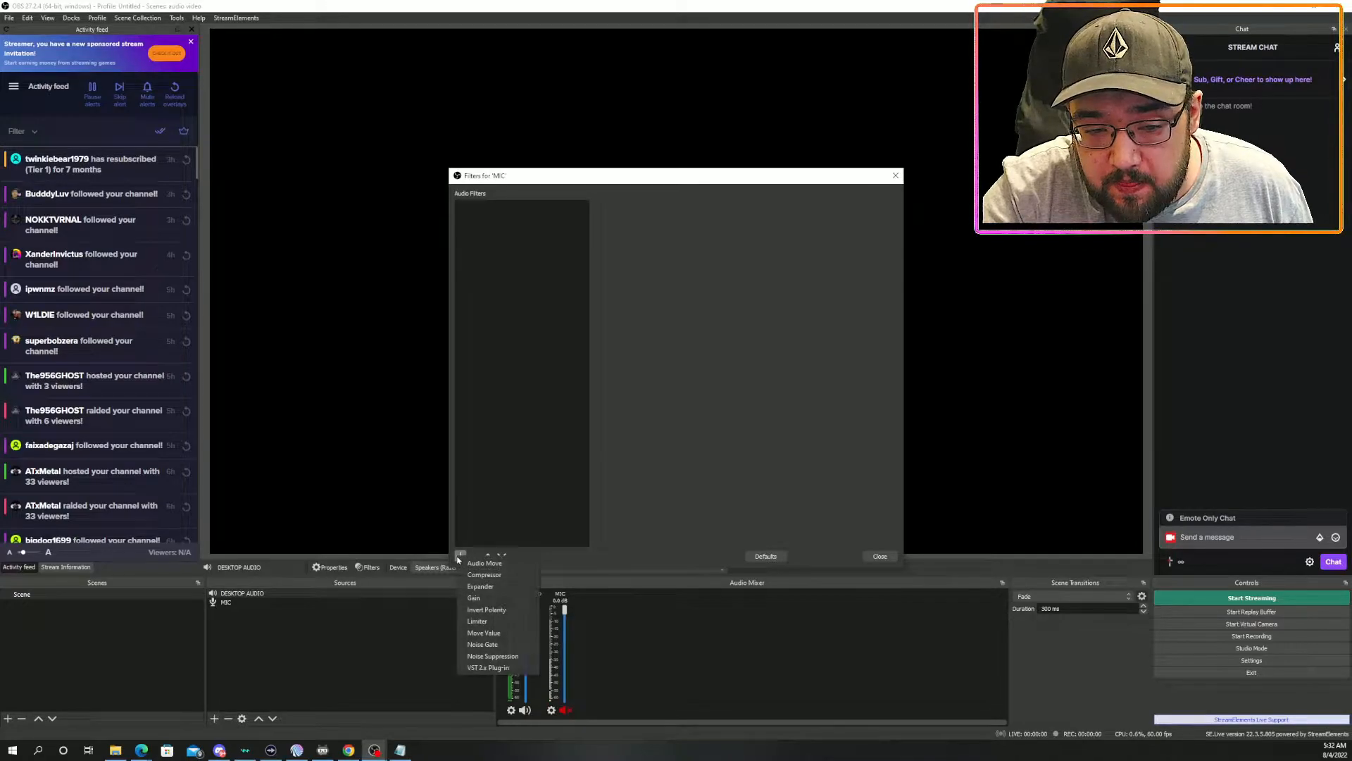
left_click(498, 576)
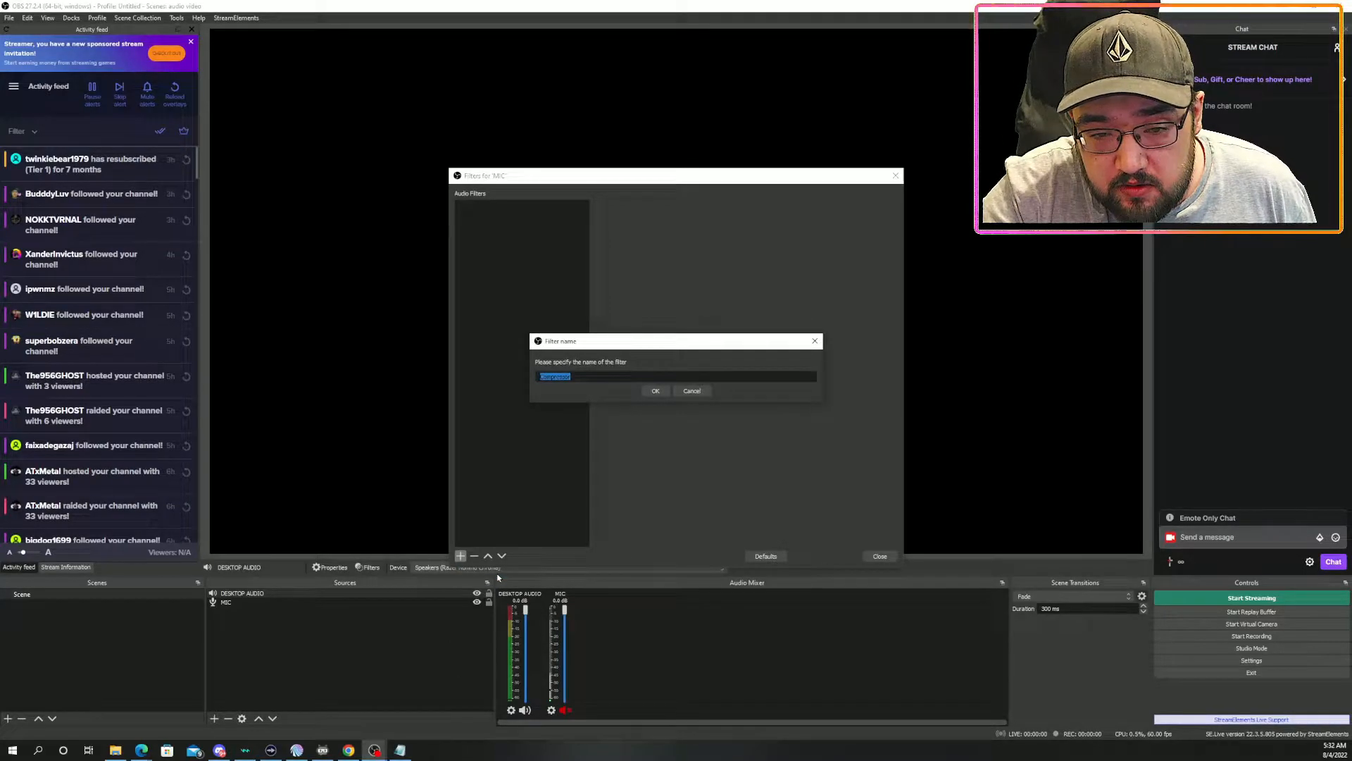
left_click(652, 391)
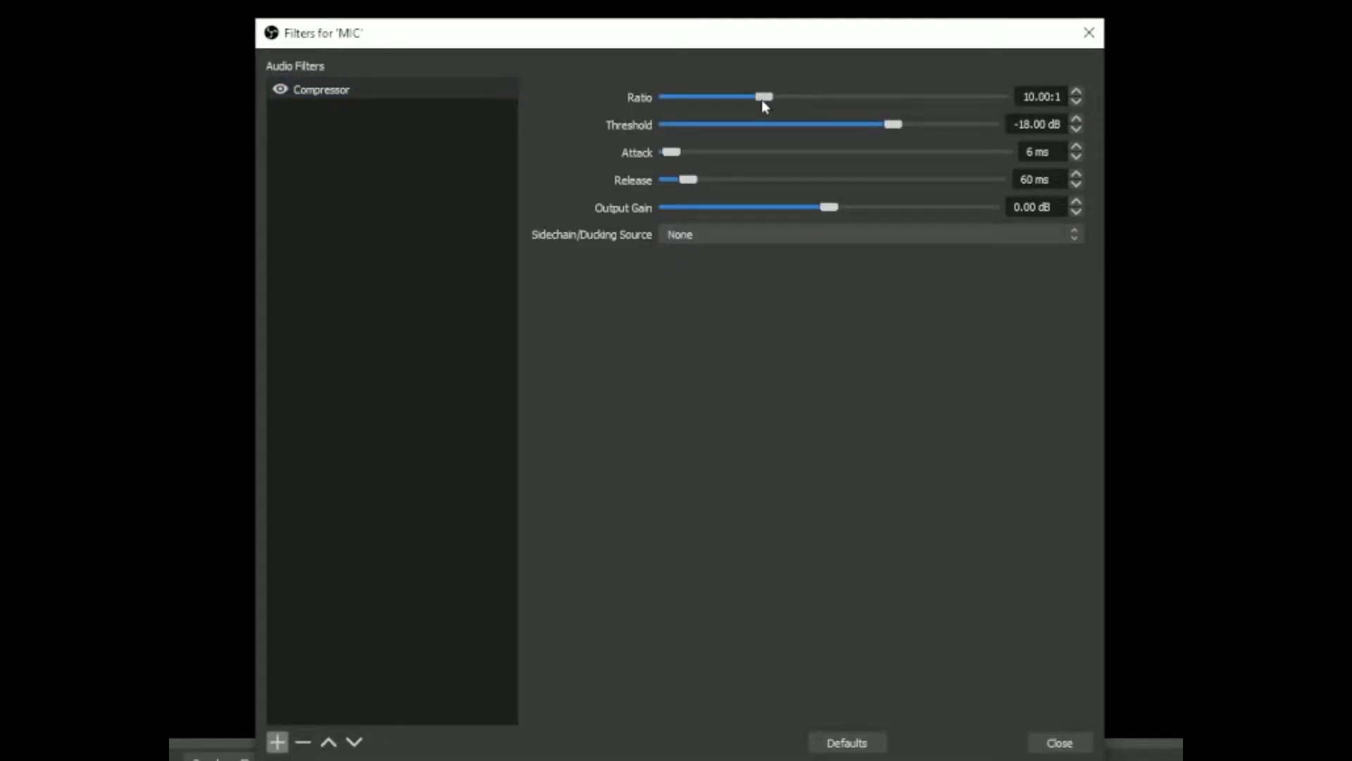
Step: Set the Compressor's ratio to 4.00:1, threshold to -25.00 dB, attack to 2 ms and release to 100 ms
left_click_drag(762, 98, 700, 96)
left_click_drag(893, 126, 855, 125)
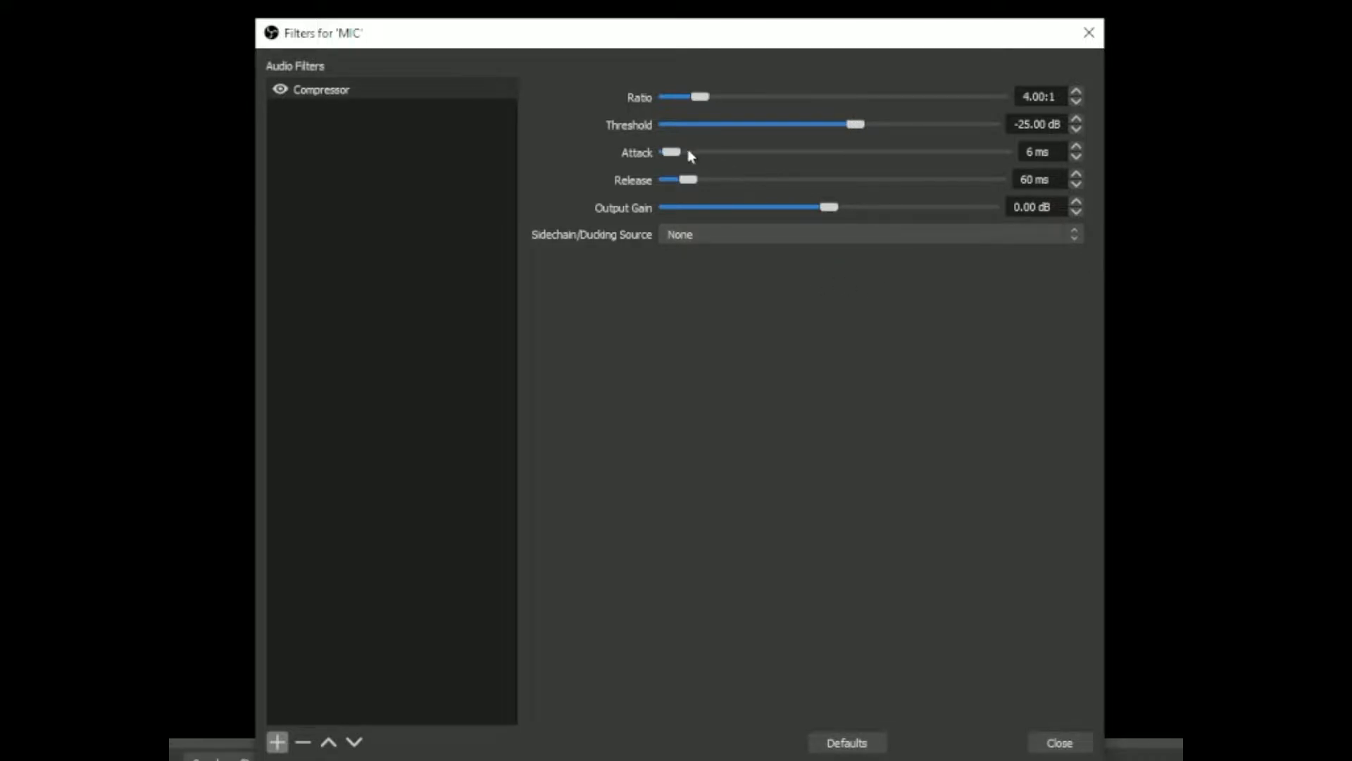
left_click(1081, 155)
left_click_drag(696, 182, 705, 182)
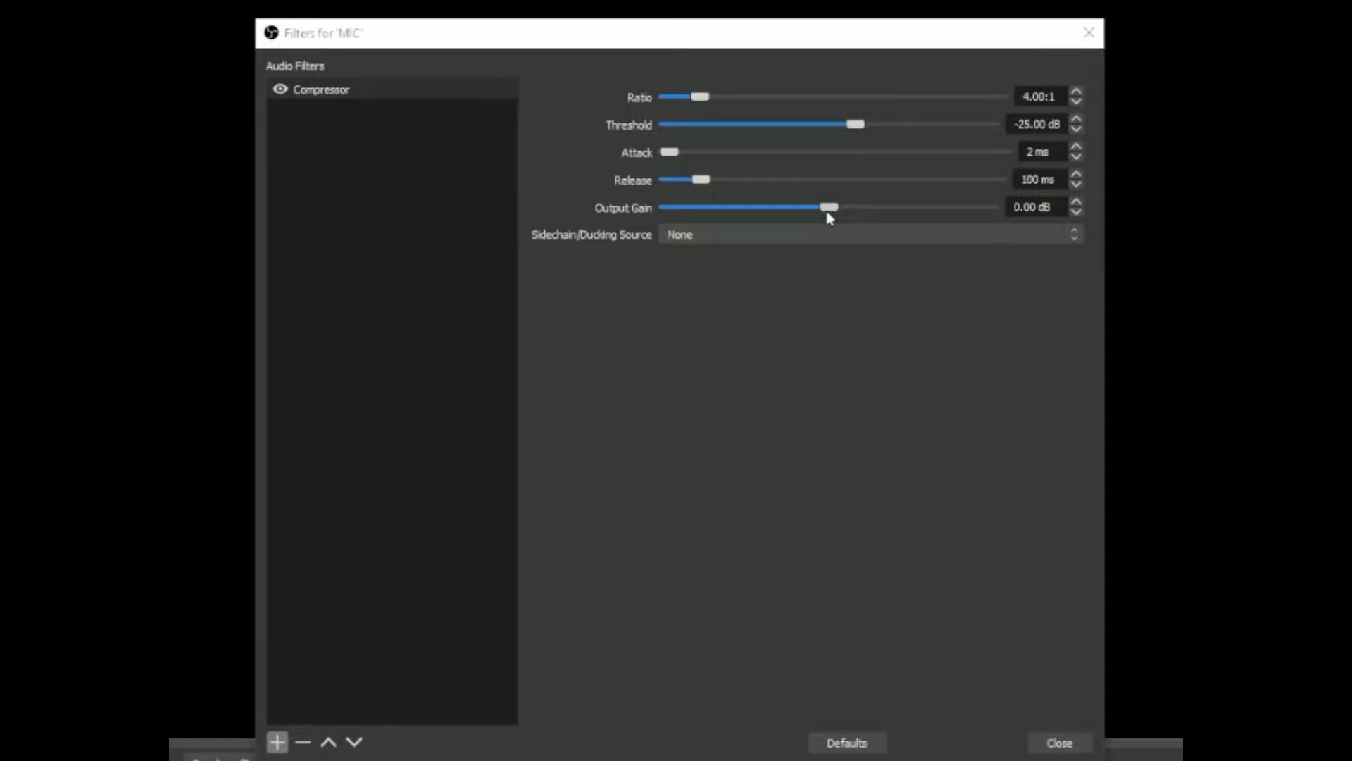
Step: Set the Compressor's output gain to 6.00 dB
left_click_drag(828, 211, 853, 213)
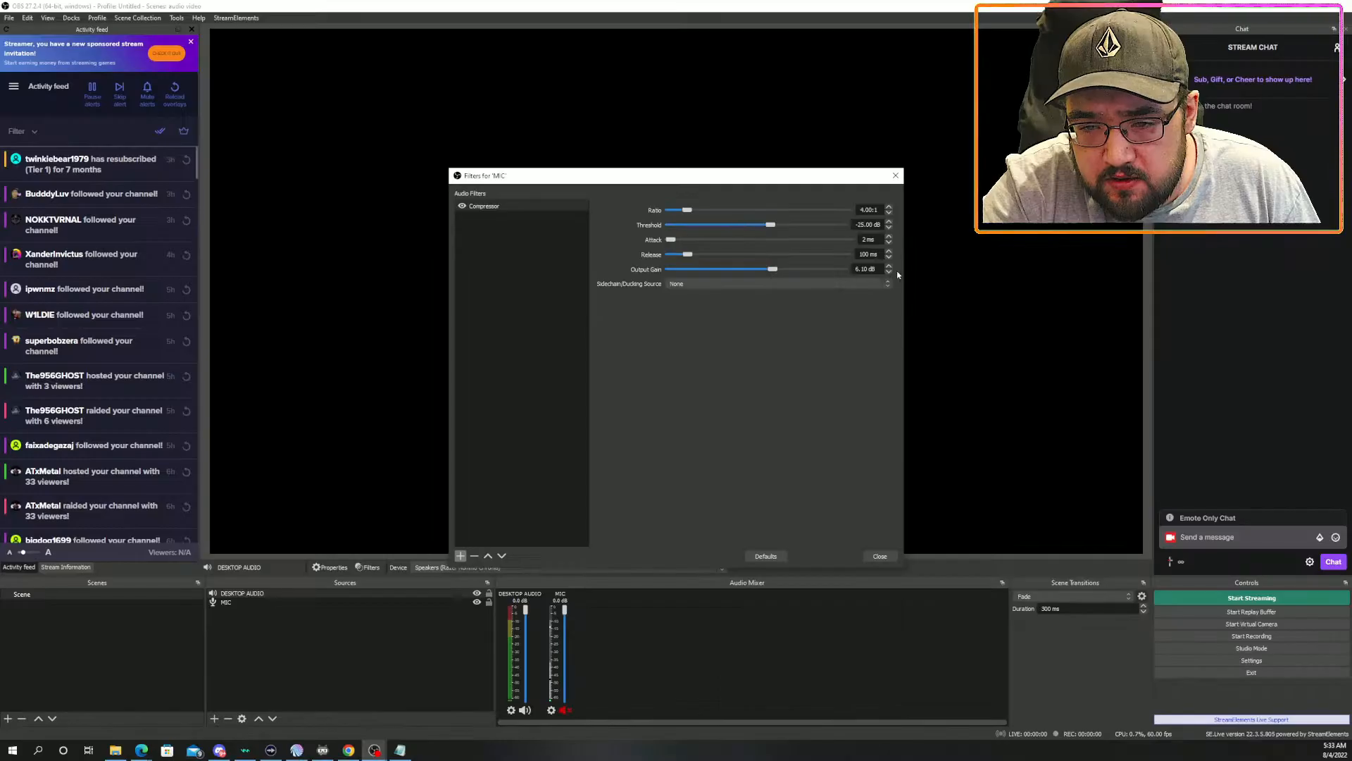
left_click(1077, 214)
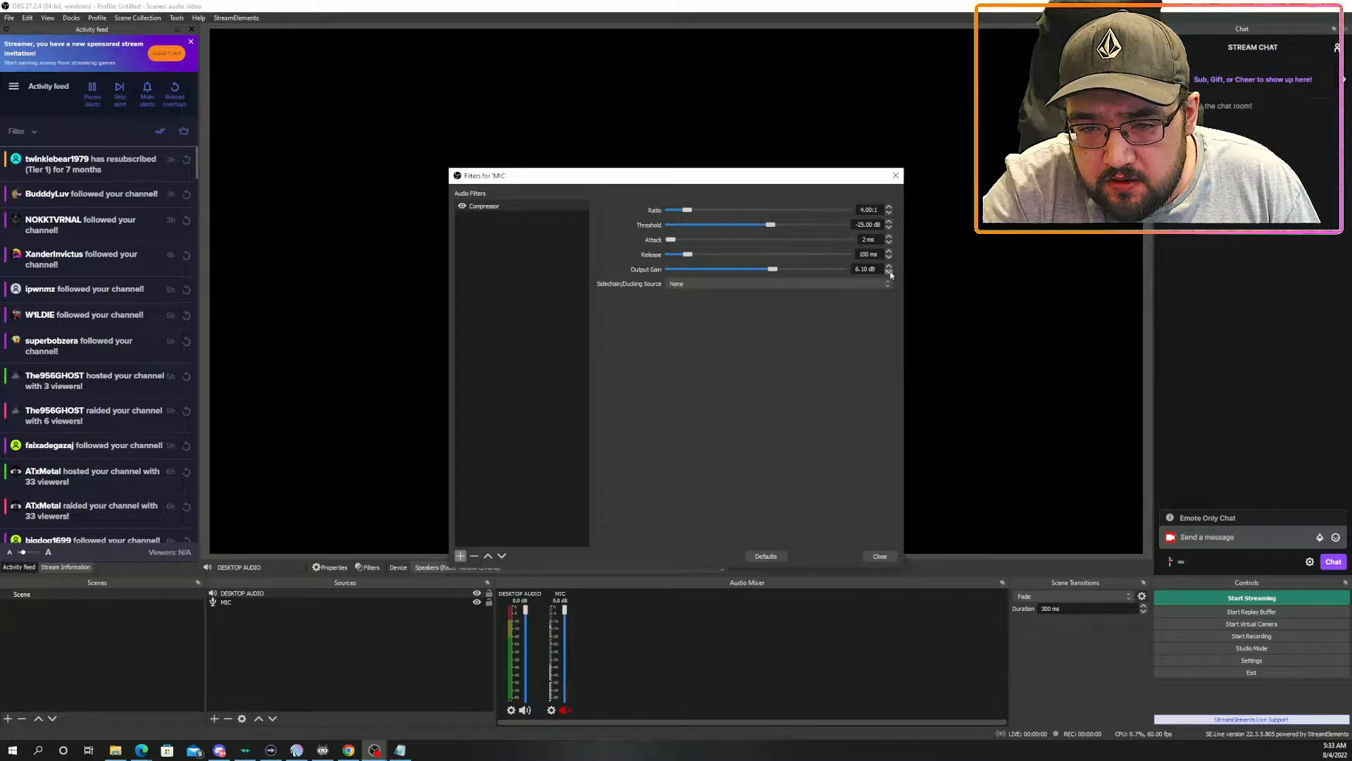
type("6")
key("Return")
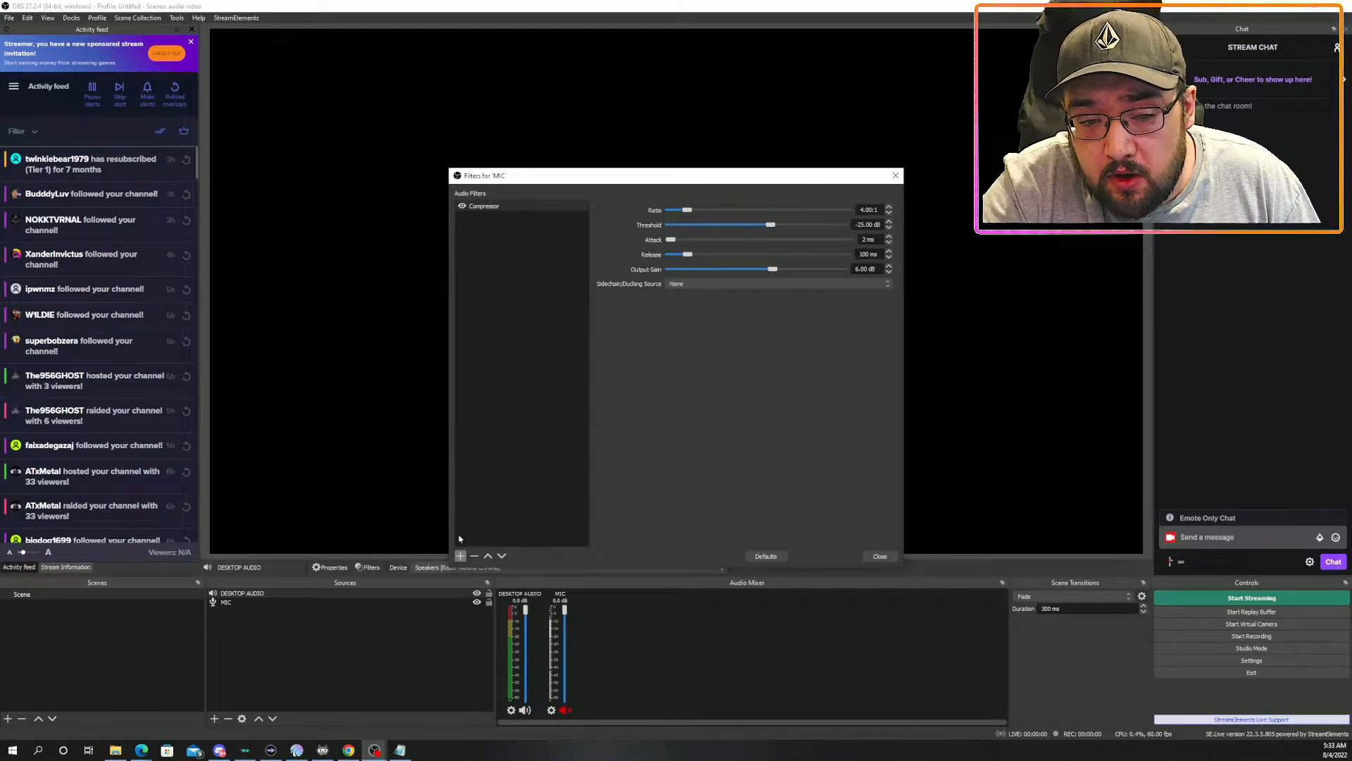
Step: Add an Expander filter with its default name to the MIC source, below the Compressor
left_click(459, 556)
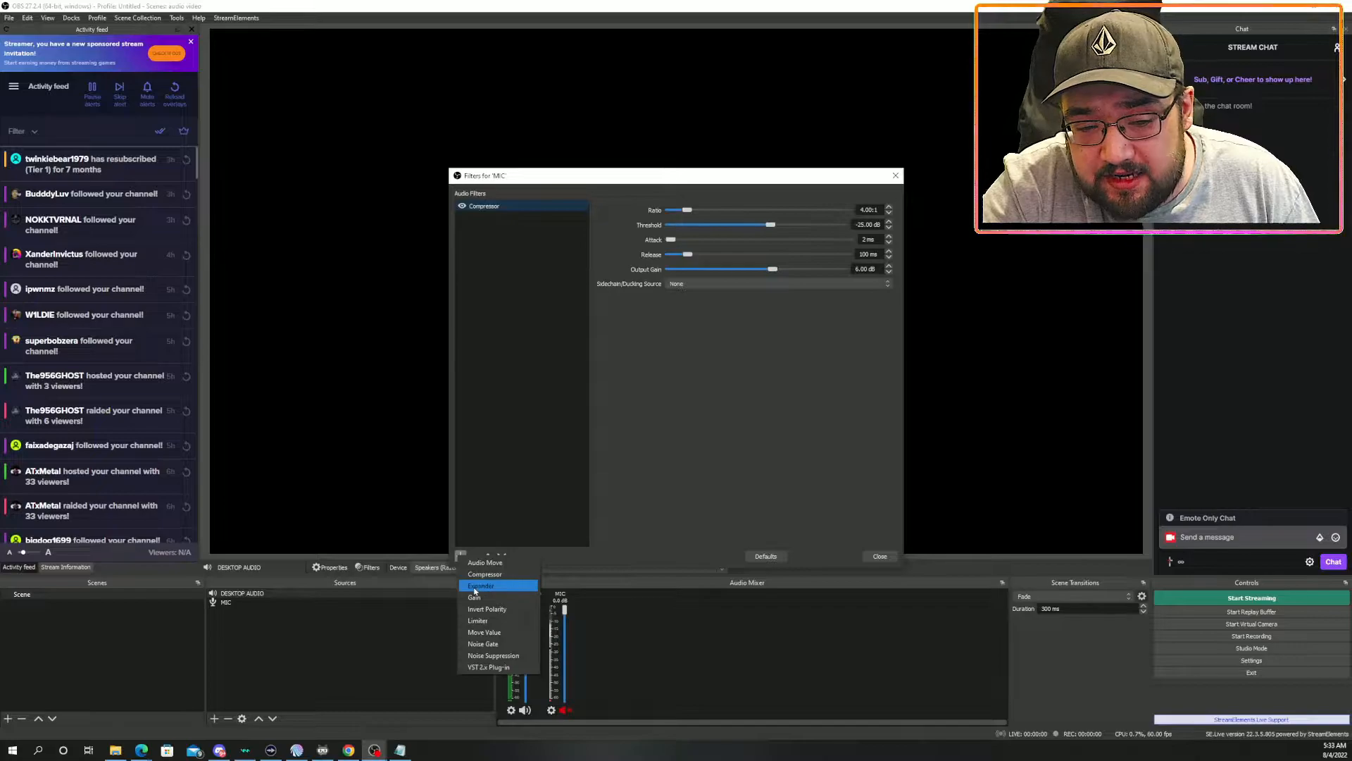
left_click(475, 585)
left_click(649, 391)
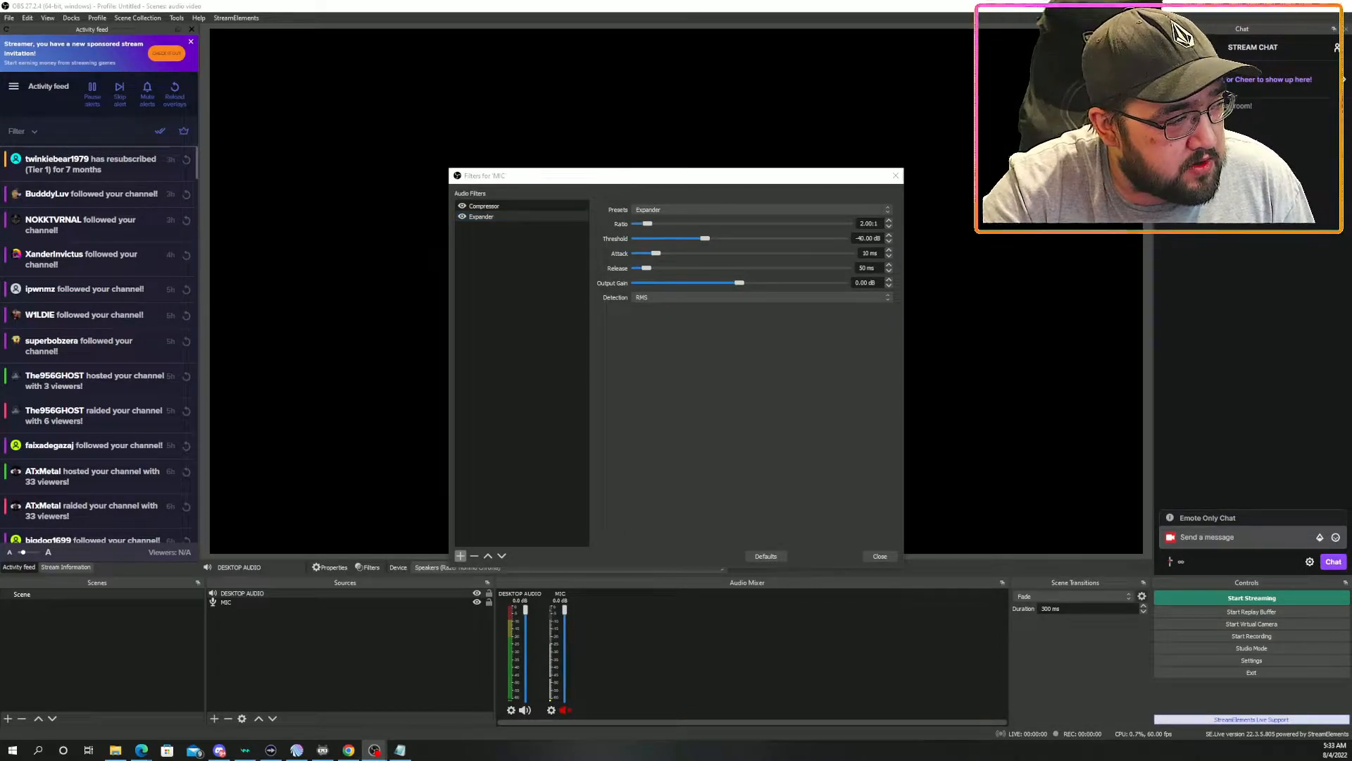
Step: Set the Expander's ratio to 4.00:1 and its threshold to -24.20 dB
left_click(648, 224)
left_click(889, 221)
left_click(888, 221)
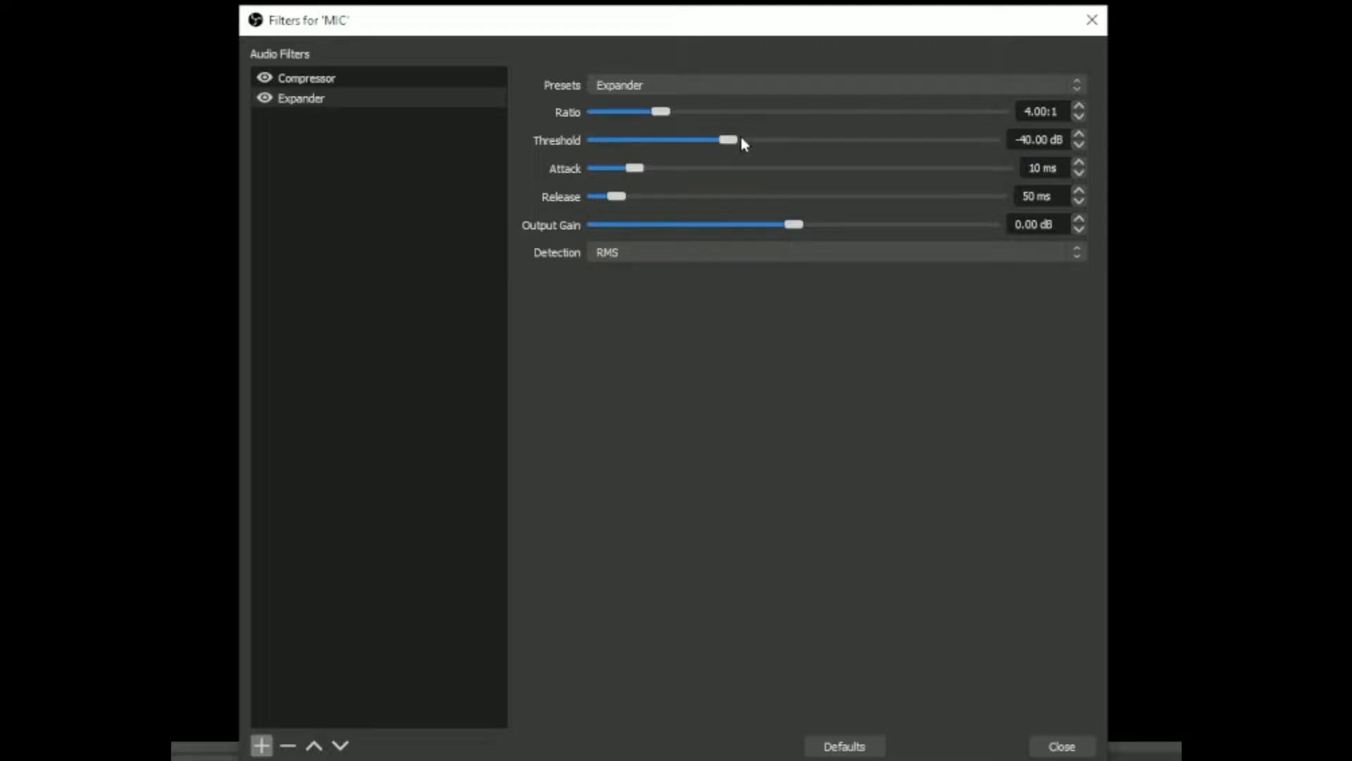
left_click_drag(732, 142, 831, 142)
left_click(1079, 145)
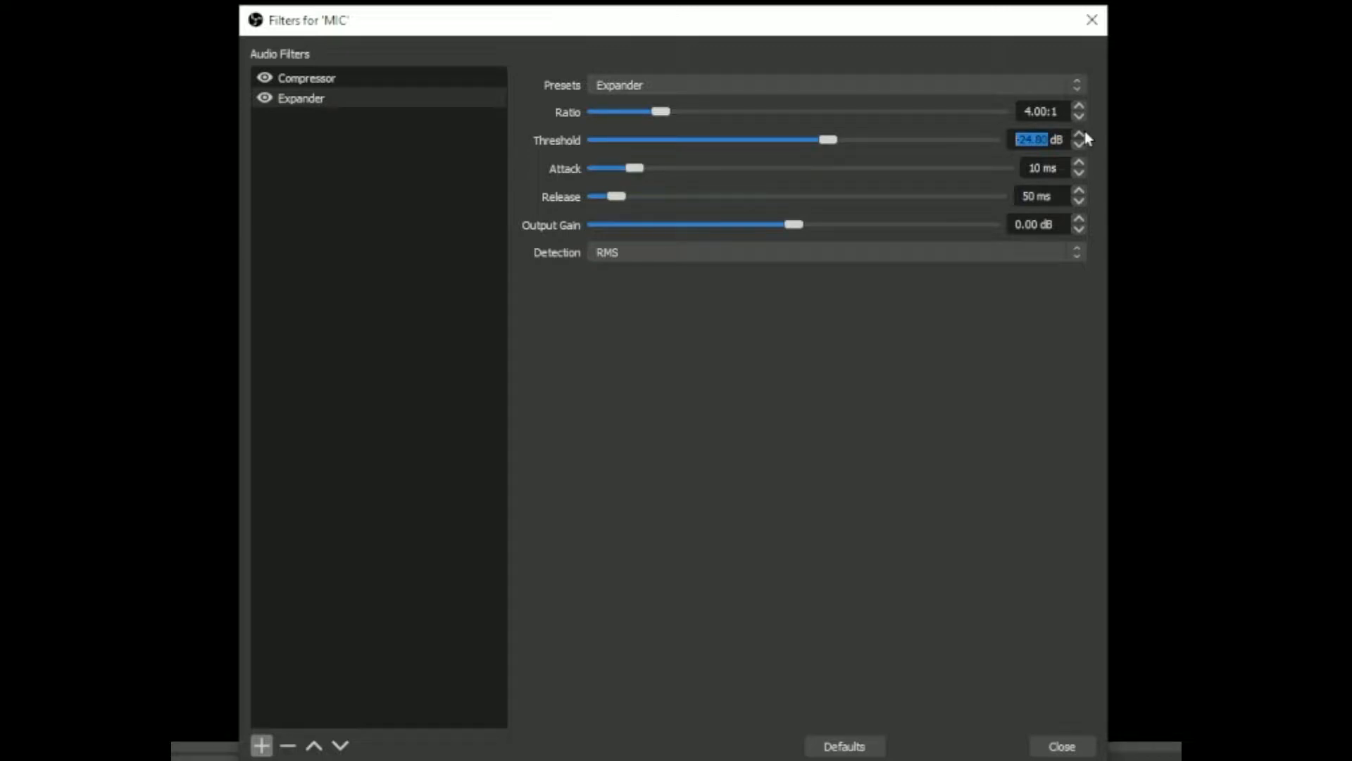
left_click(822, 399)
Step: Set the Expander's attack to 2 ms and release to 100 ms, and close the MIC filters
left_click_drag(641, 173, 610, 172)
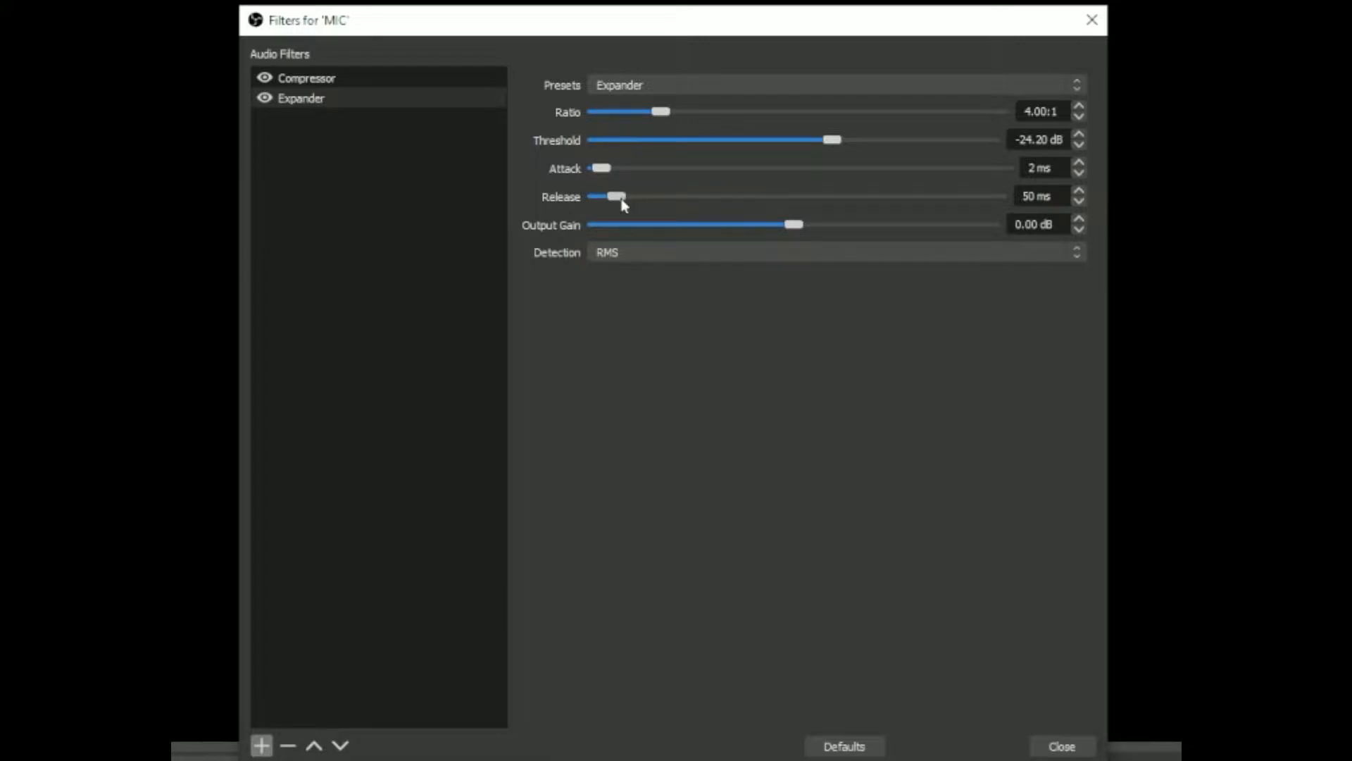
left_click_drag(623, 201, 636, 200)
left_click(1078, 193)
left_click(1077, 192)
left_click(794, 384)
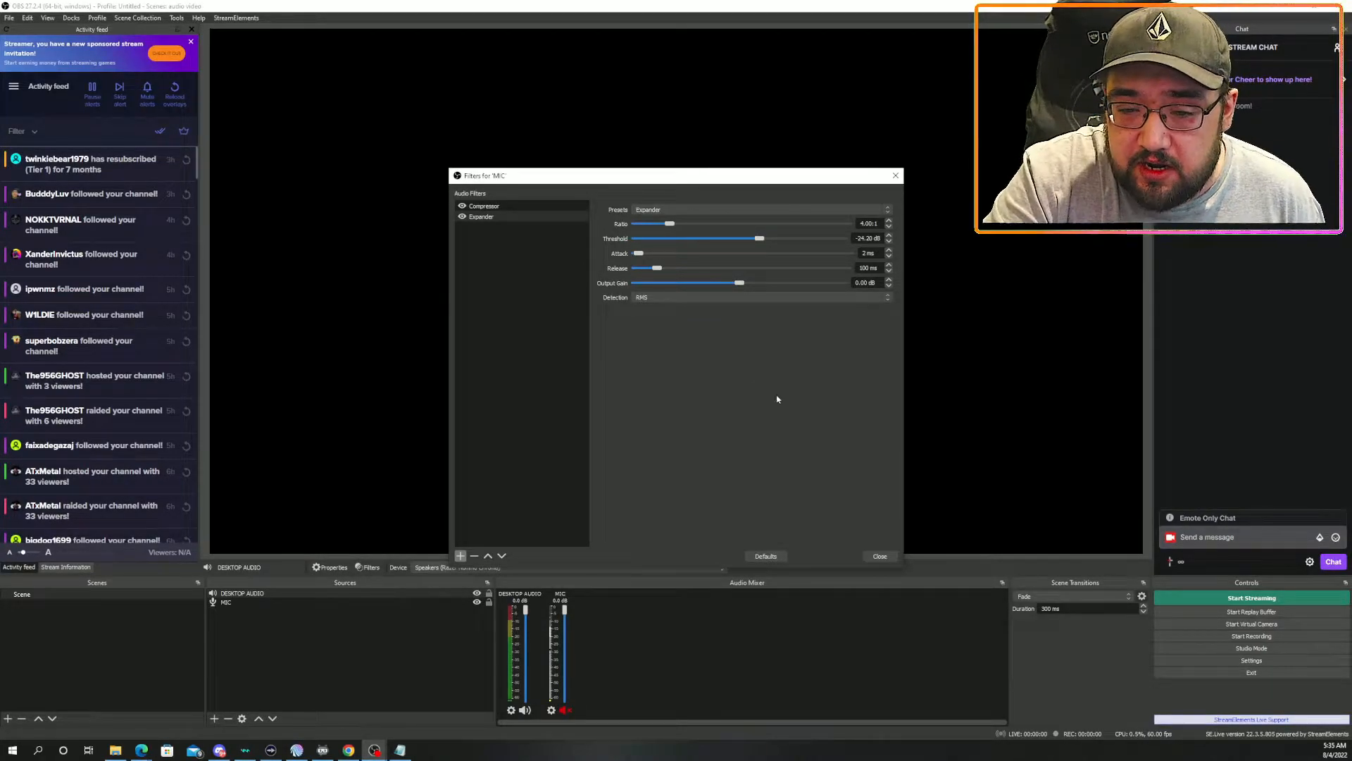
left_click(880, 555)
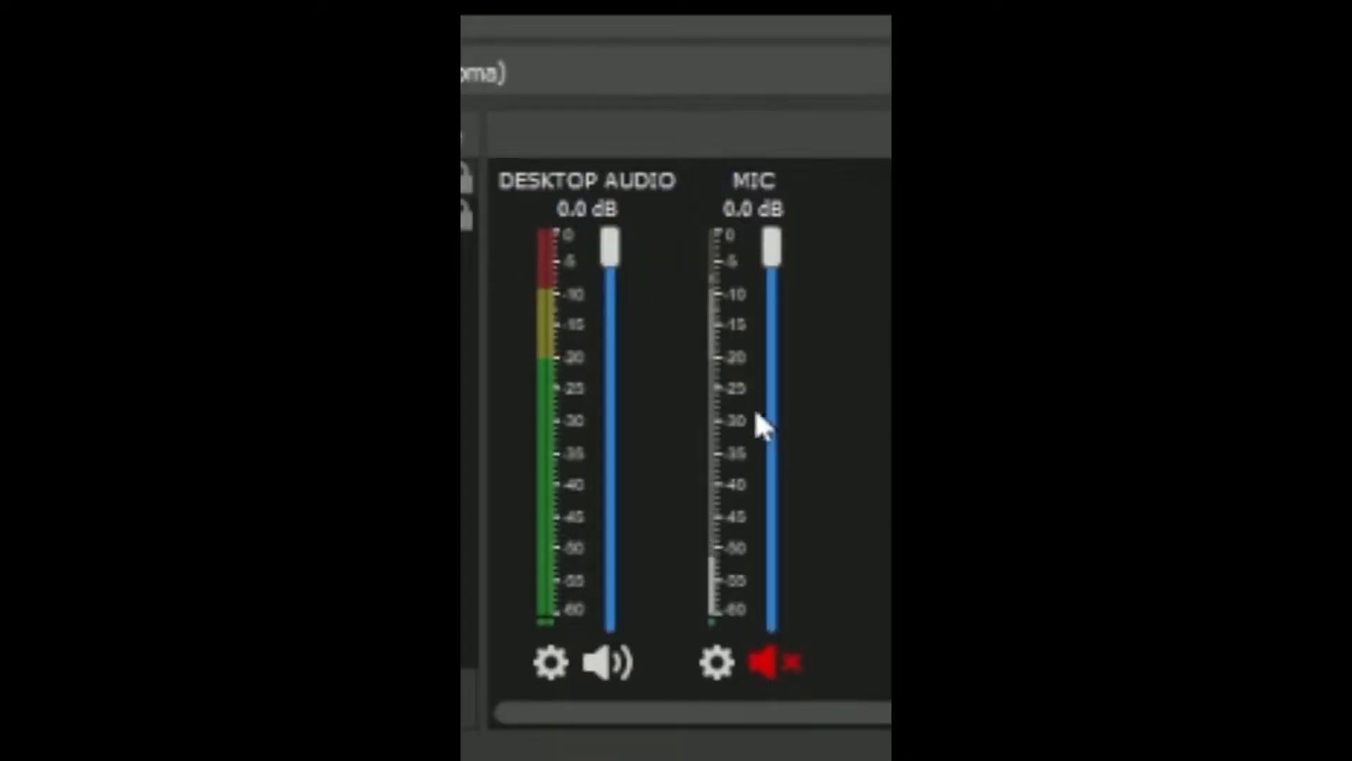
Step: Unmute MIC in the mixer to lower its volume to -2.7 dB, and mute it again
left_click(773, 666)
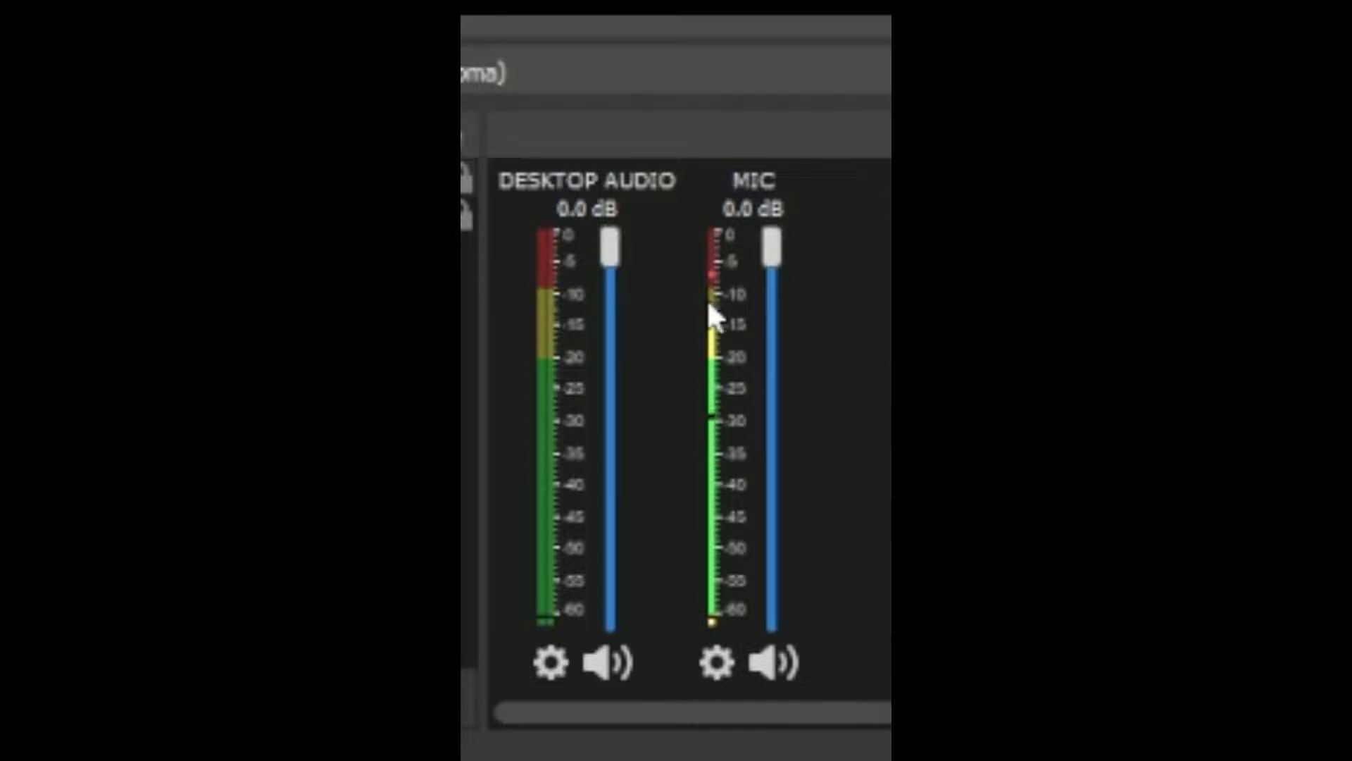
left_click_drag(771, 256, 781, 288)
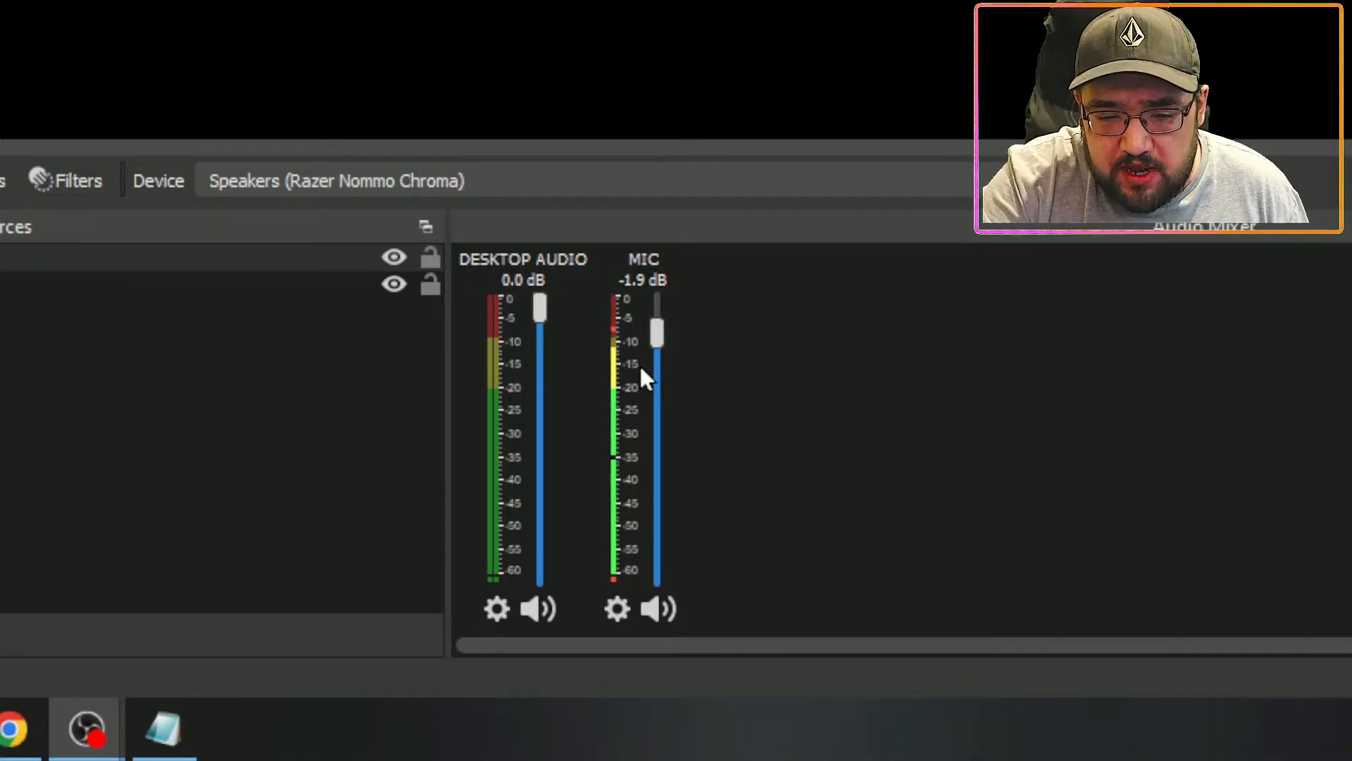
left_click_drag(661, 332, 663, 341)
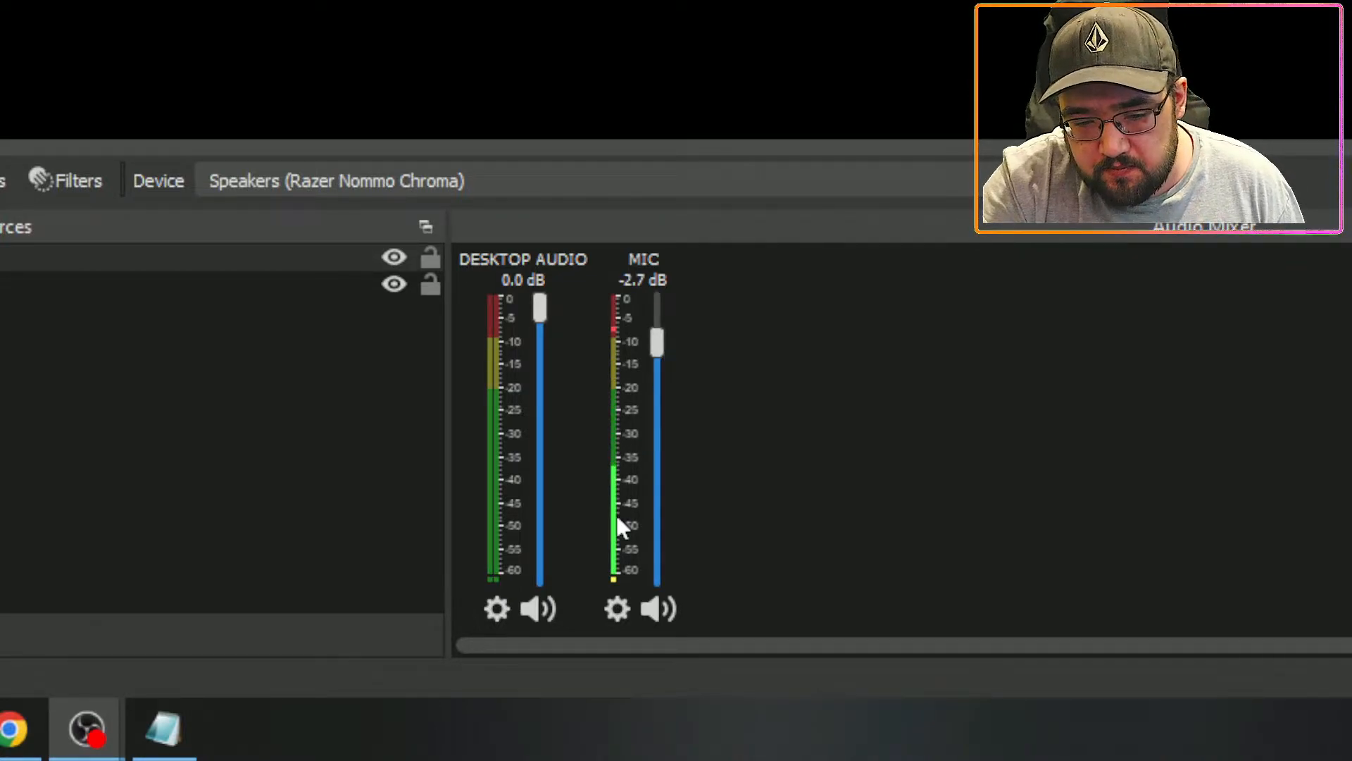
left_click(667, 611)
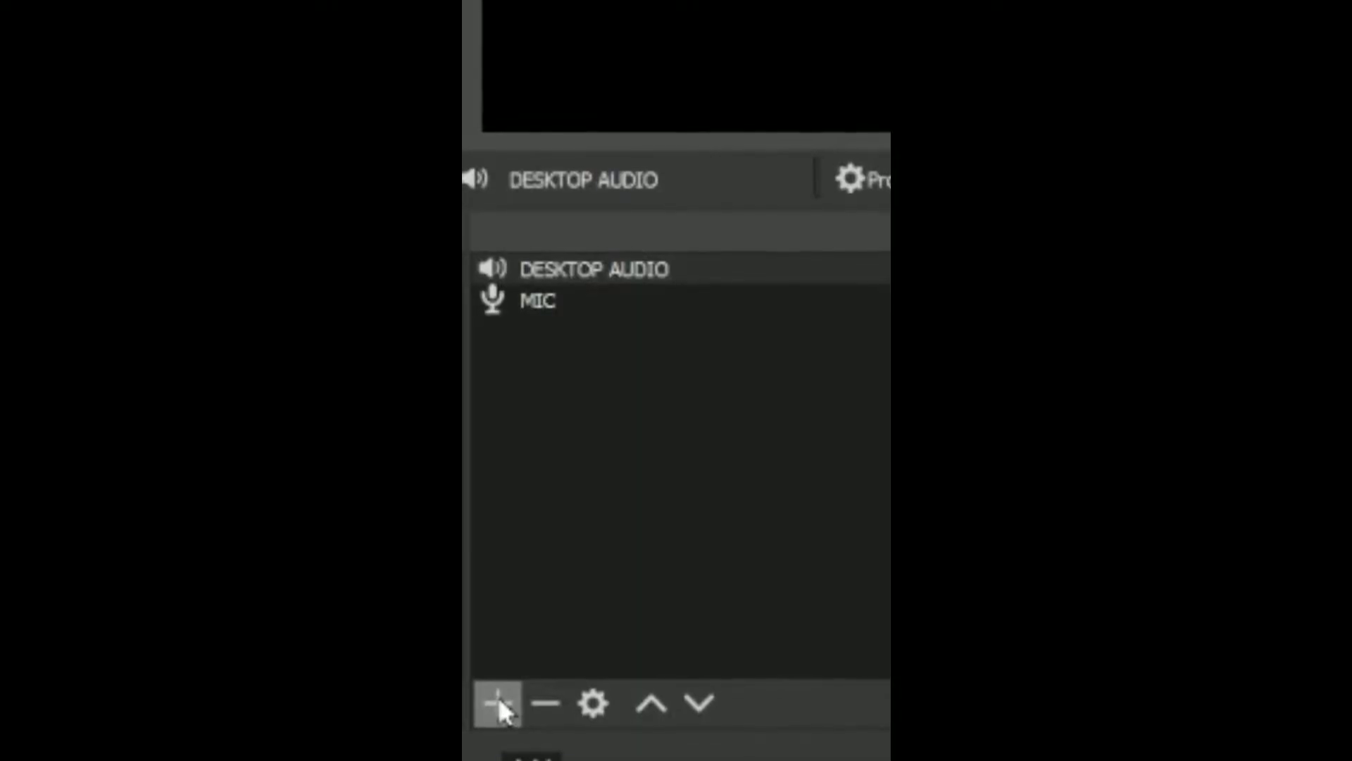
Step: Add a new Video Capture Device source named ELGATO to the scene
left_click(498, 707)
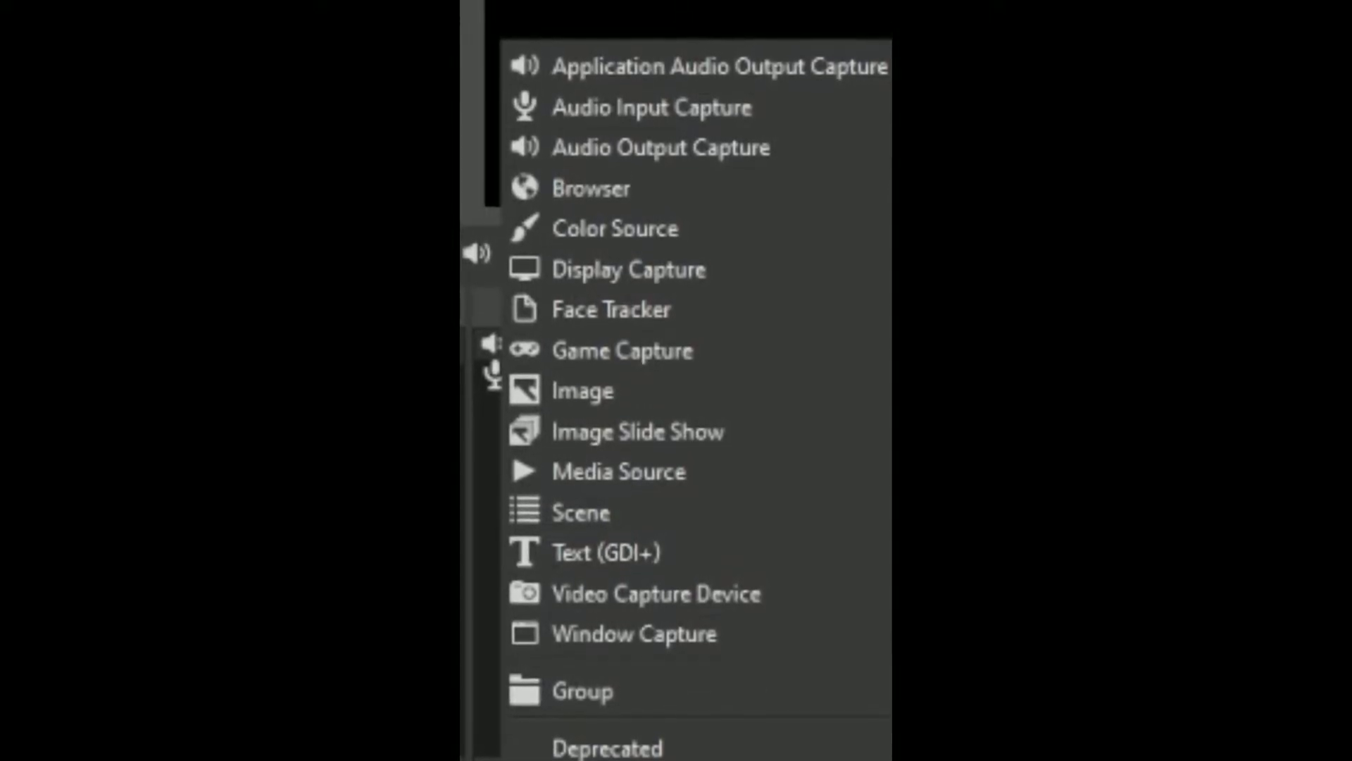
left_click(543, 618)
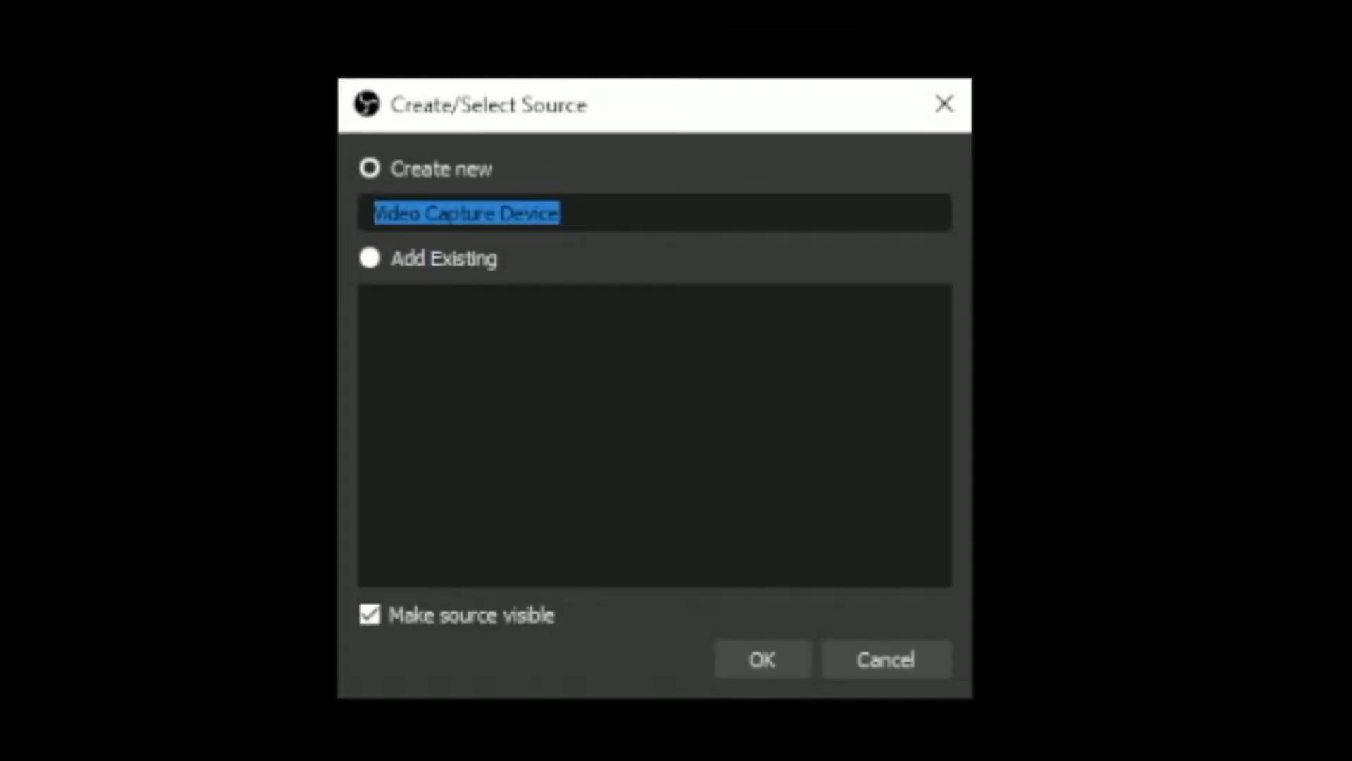
type("eLGA")
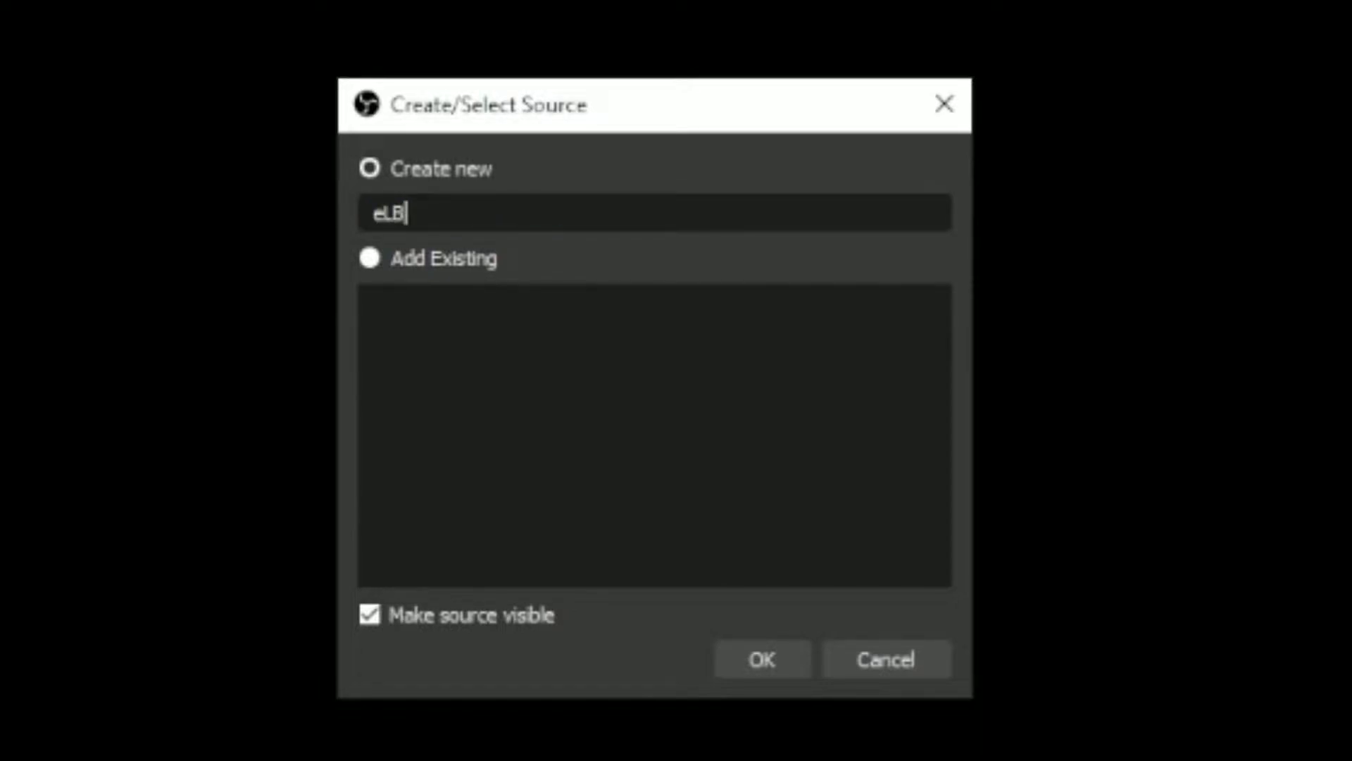
key("BackSpace")
key("BackSpace")
key("BackSpace")
key("BackSpace")
type("ELGATO")
key("Return")
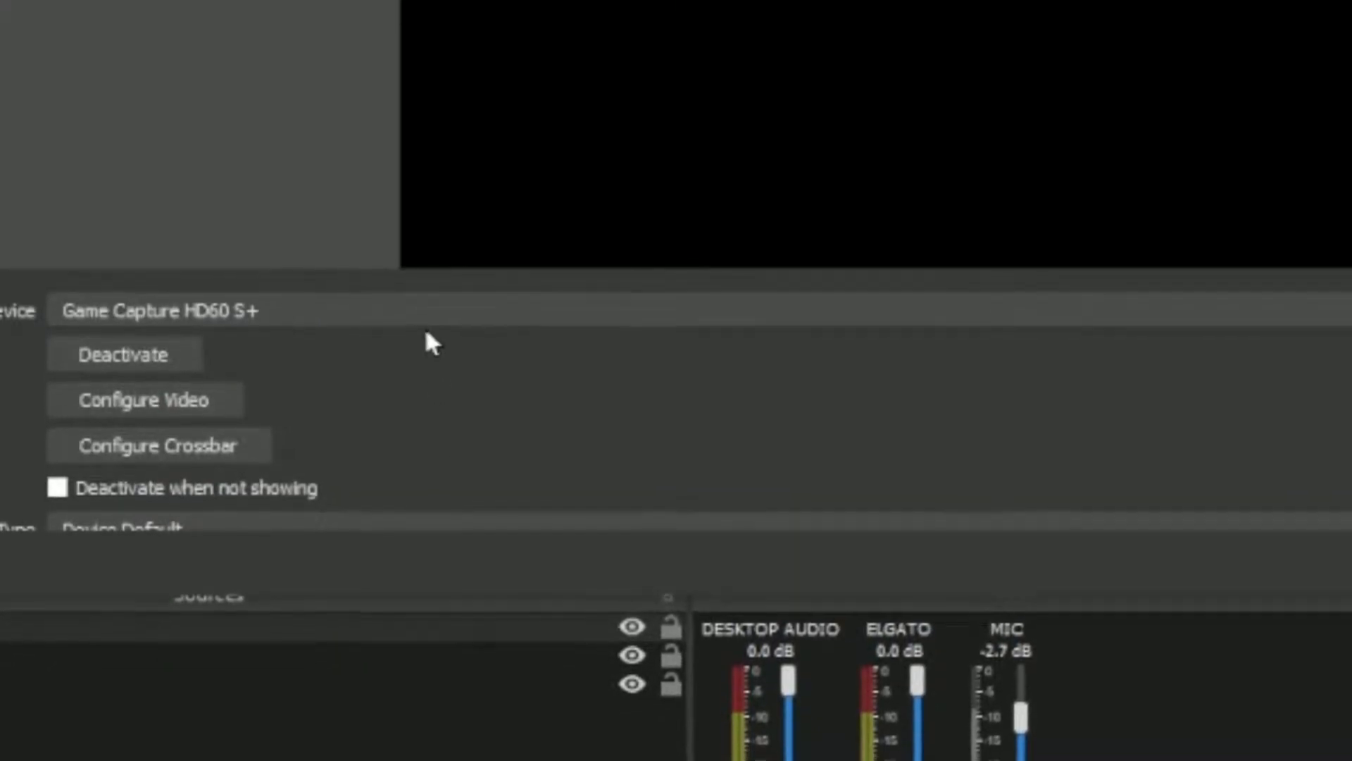
Step: Set the ELGATO source's device to Game Capture 4K60 Pro MK.2 and have it deactivate when not showing
left_click(422, 320)
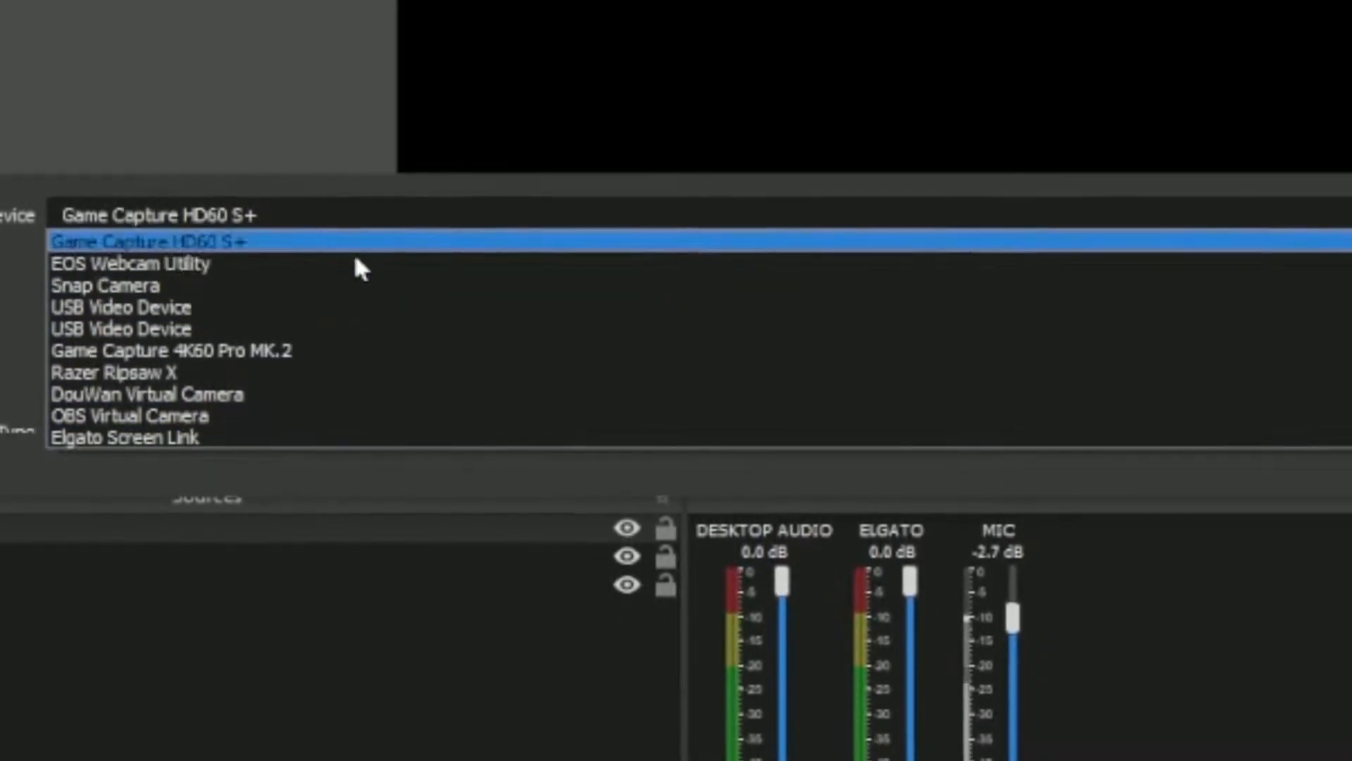
left_click(350, 339)
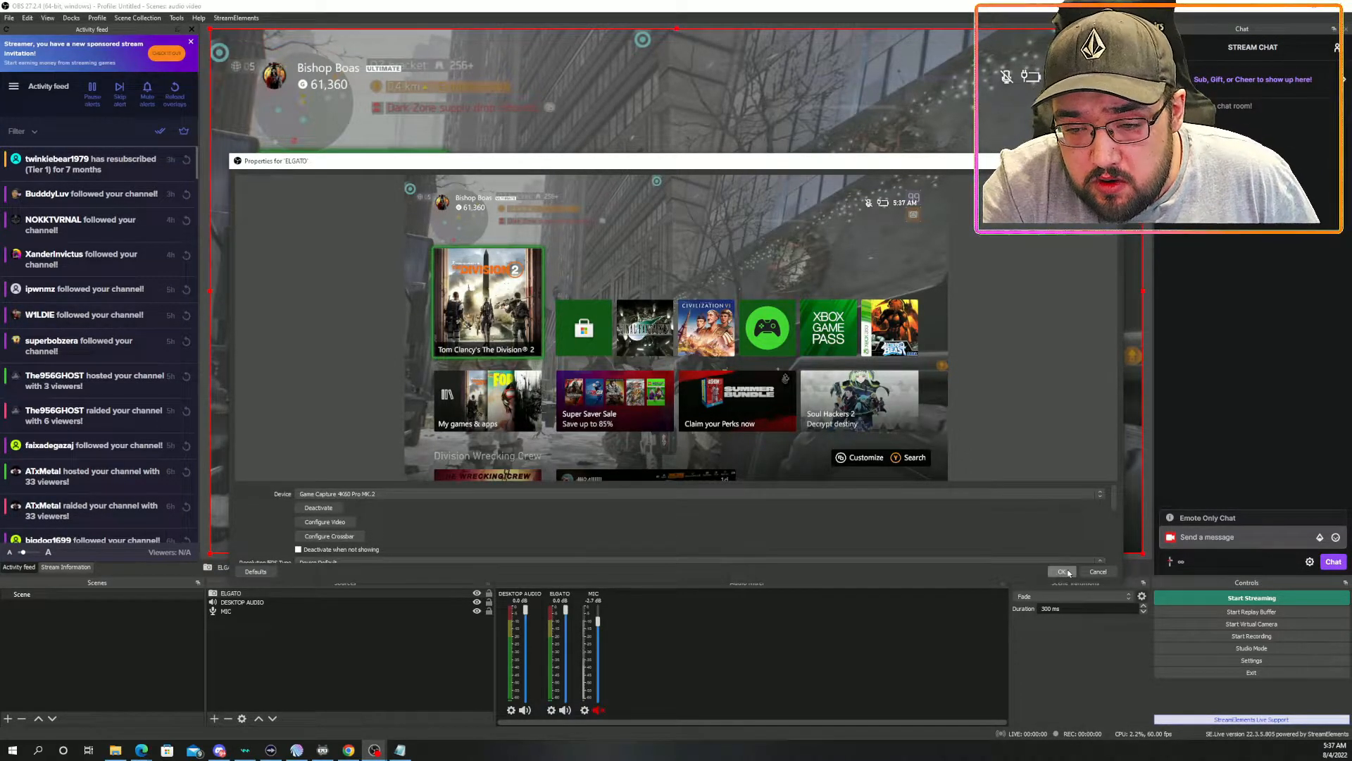
left_click(298, 550)
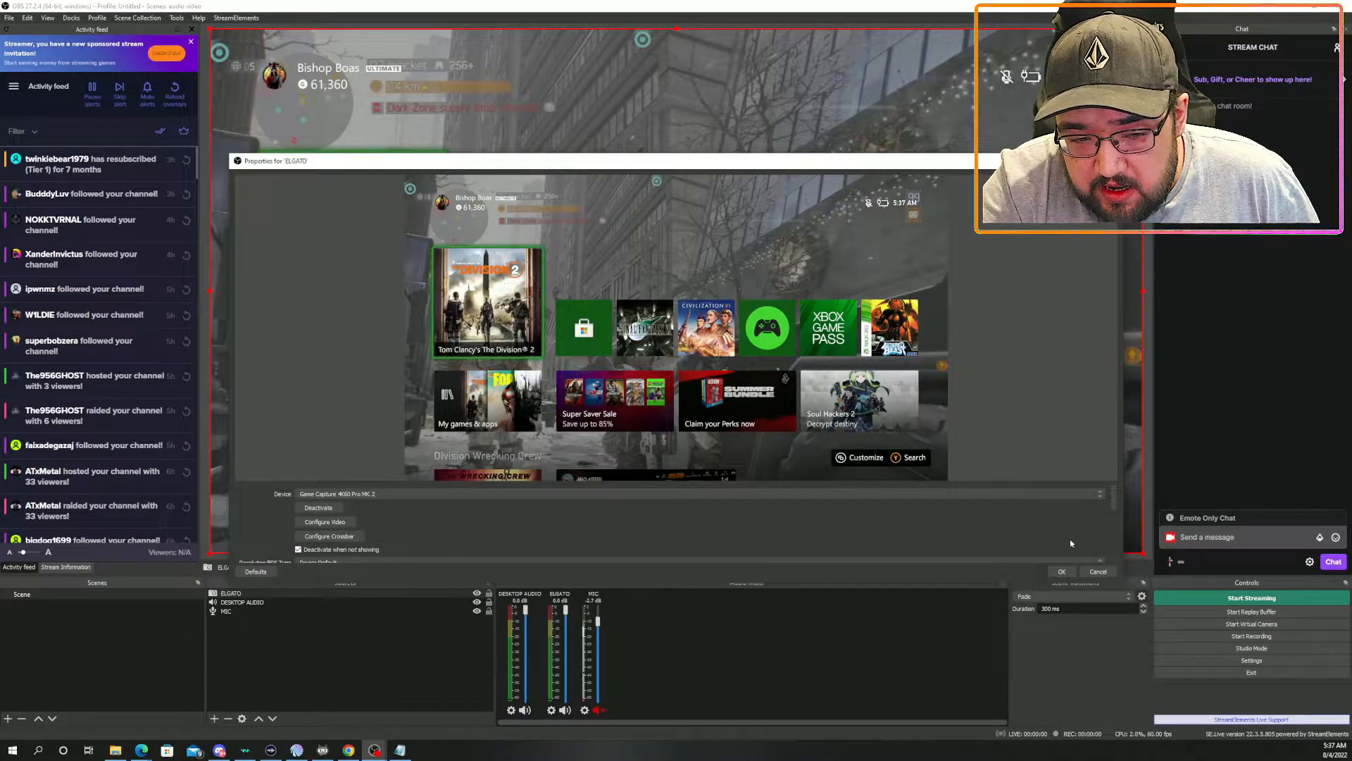
left_click(1062, 572)
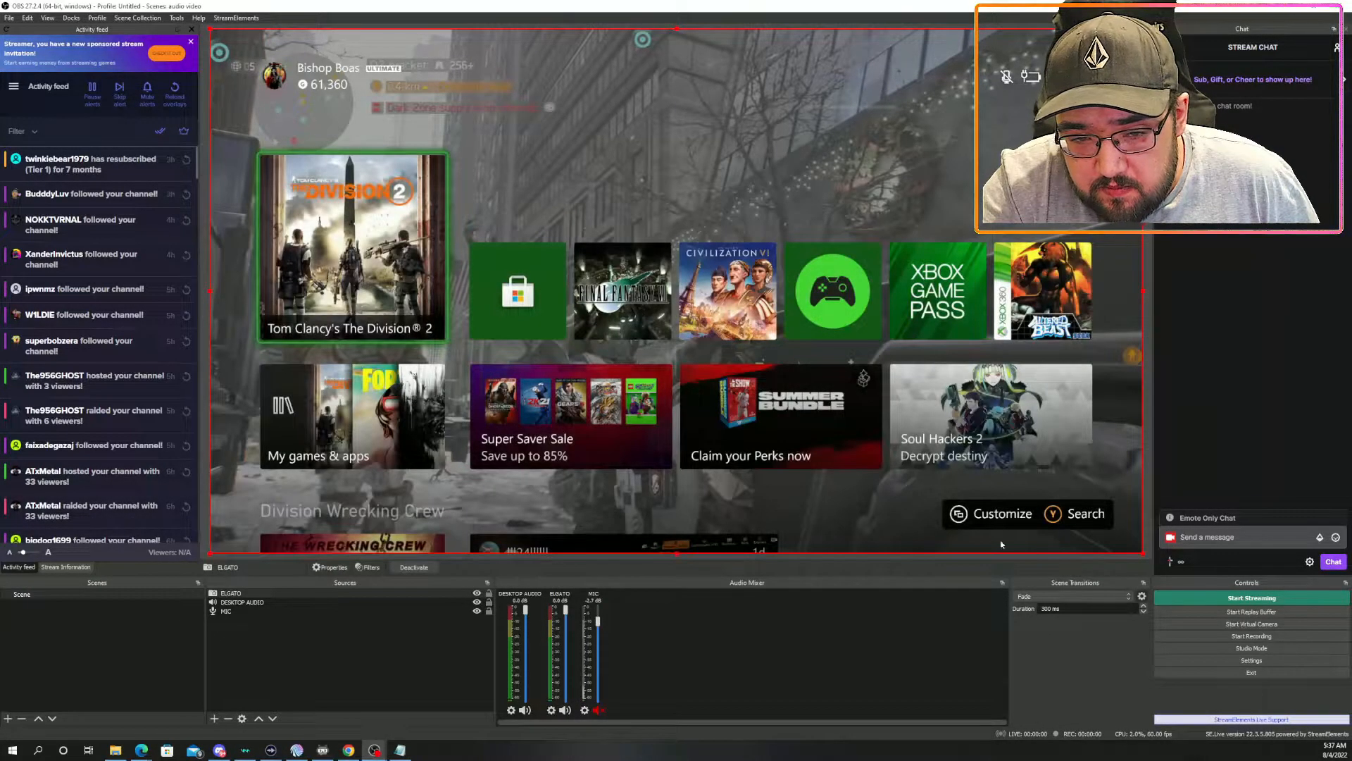
double_click(284, 595)
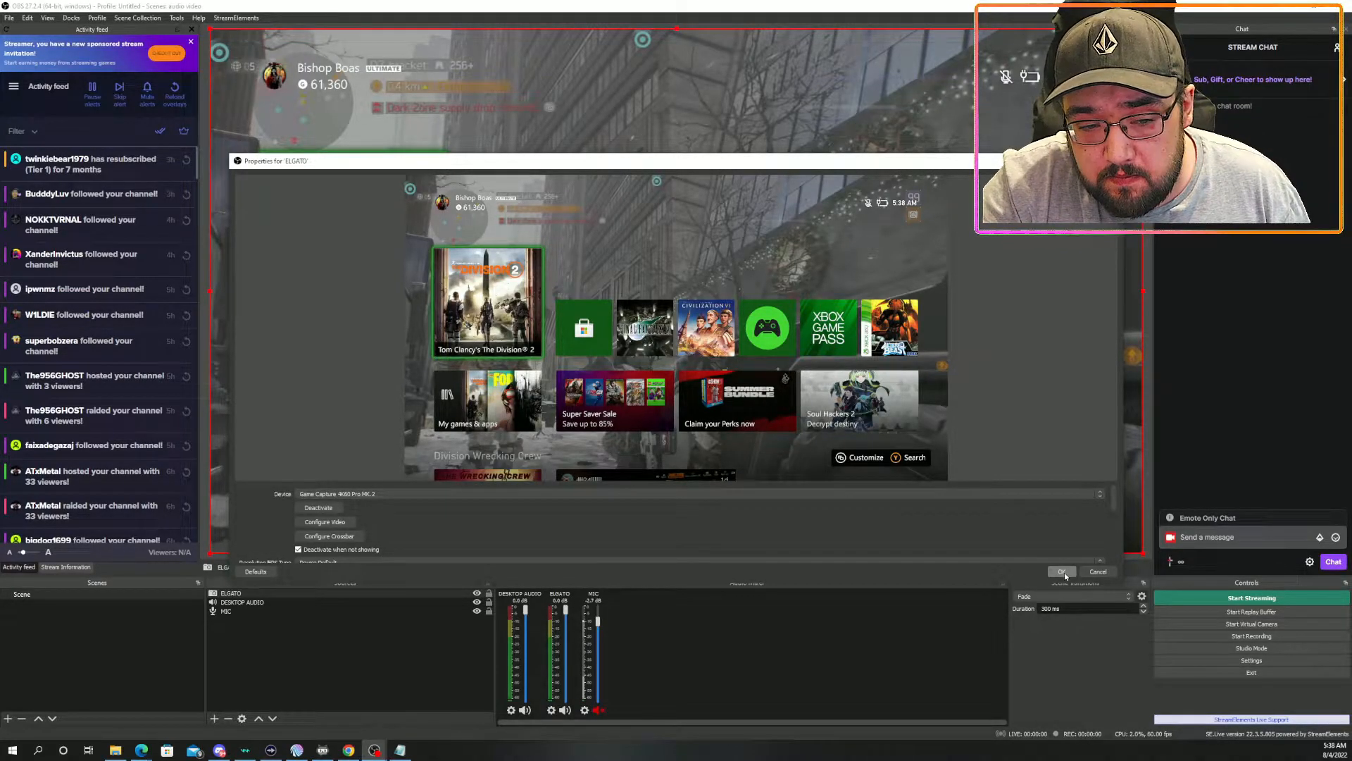
left_click(1062, 572)
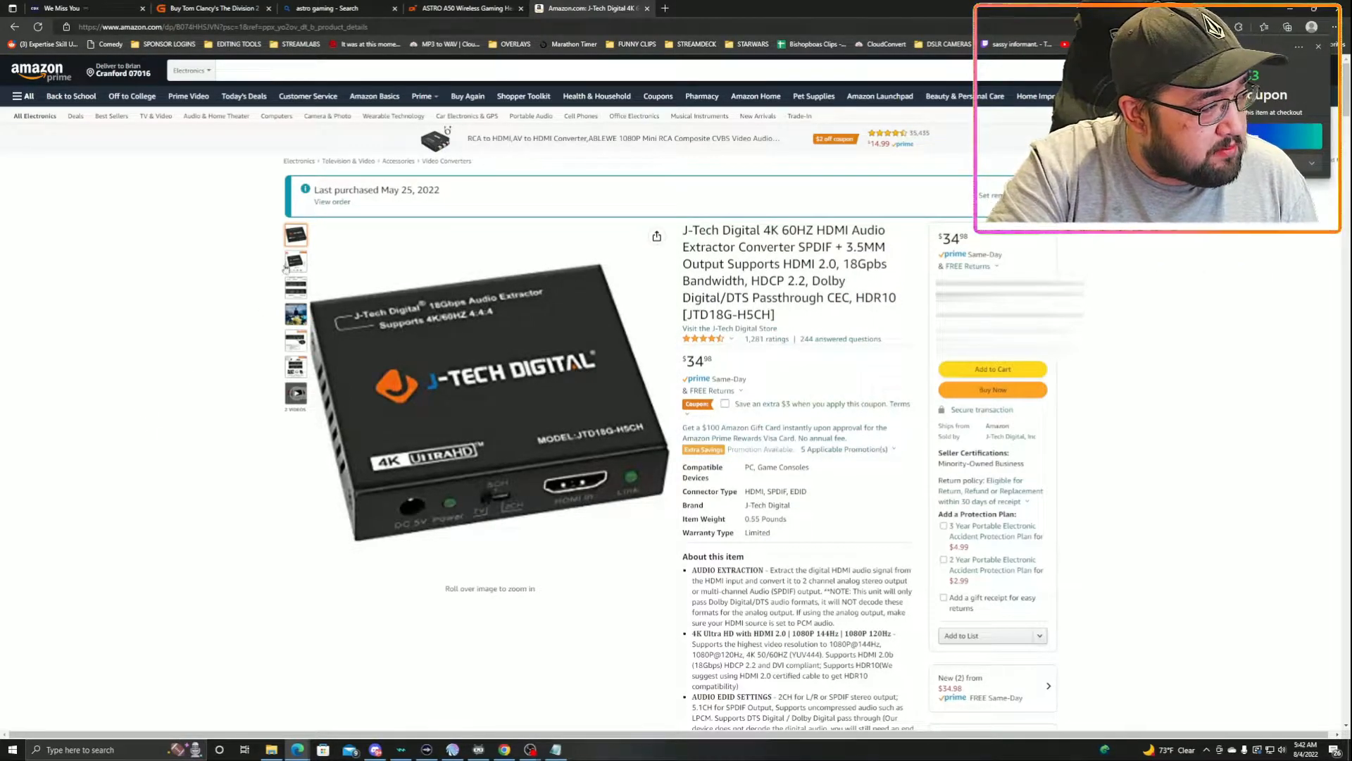
Step: Examine the product images of the J-Tech Digital HDMI audio extractor, enlarging the one that labels its ports
mouse_move(299, 264)
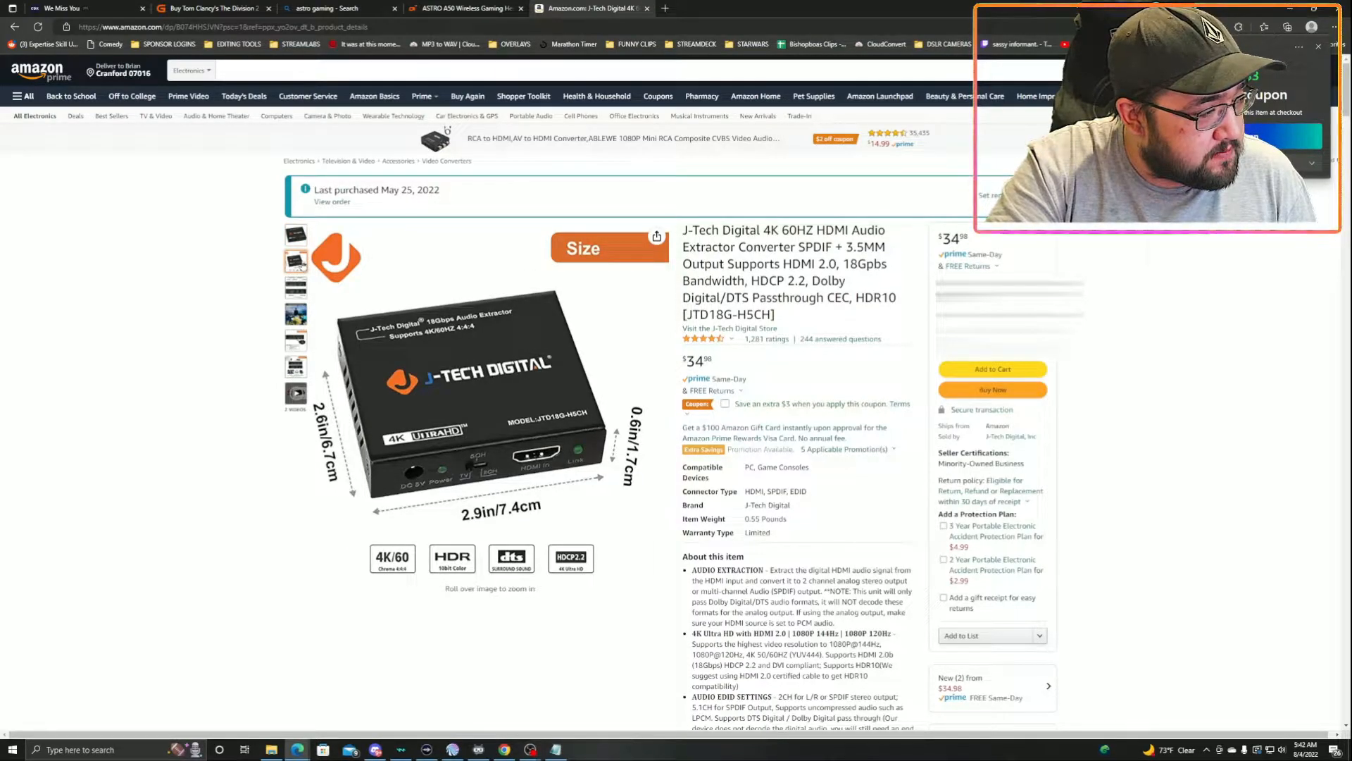
mouse_move(301, 294)
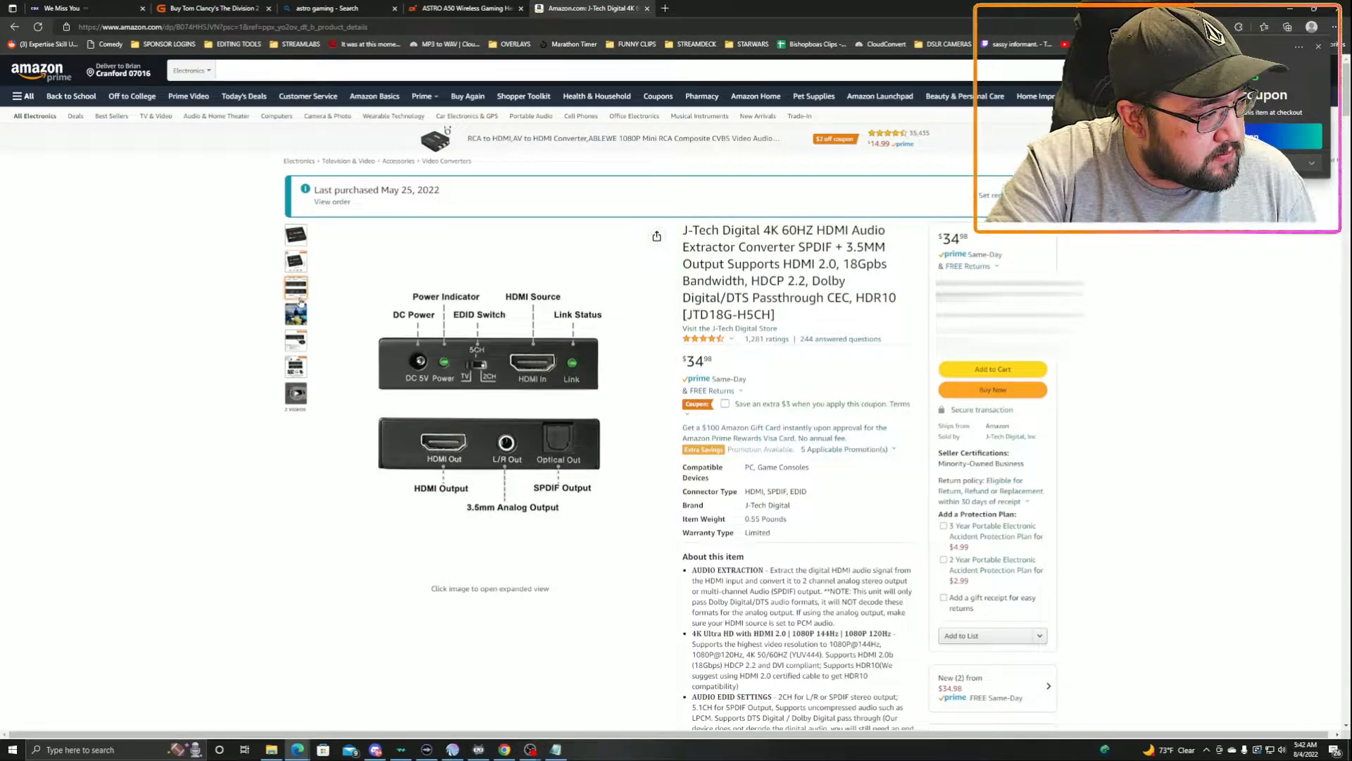
left_click(514, 383)
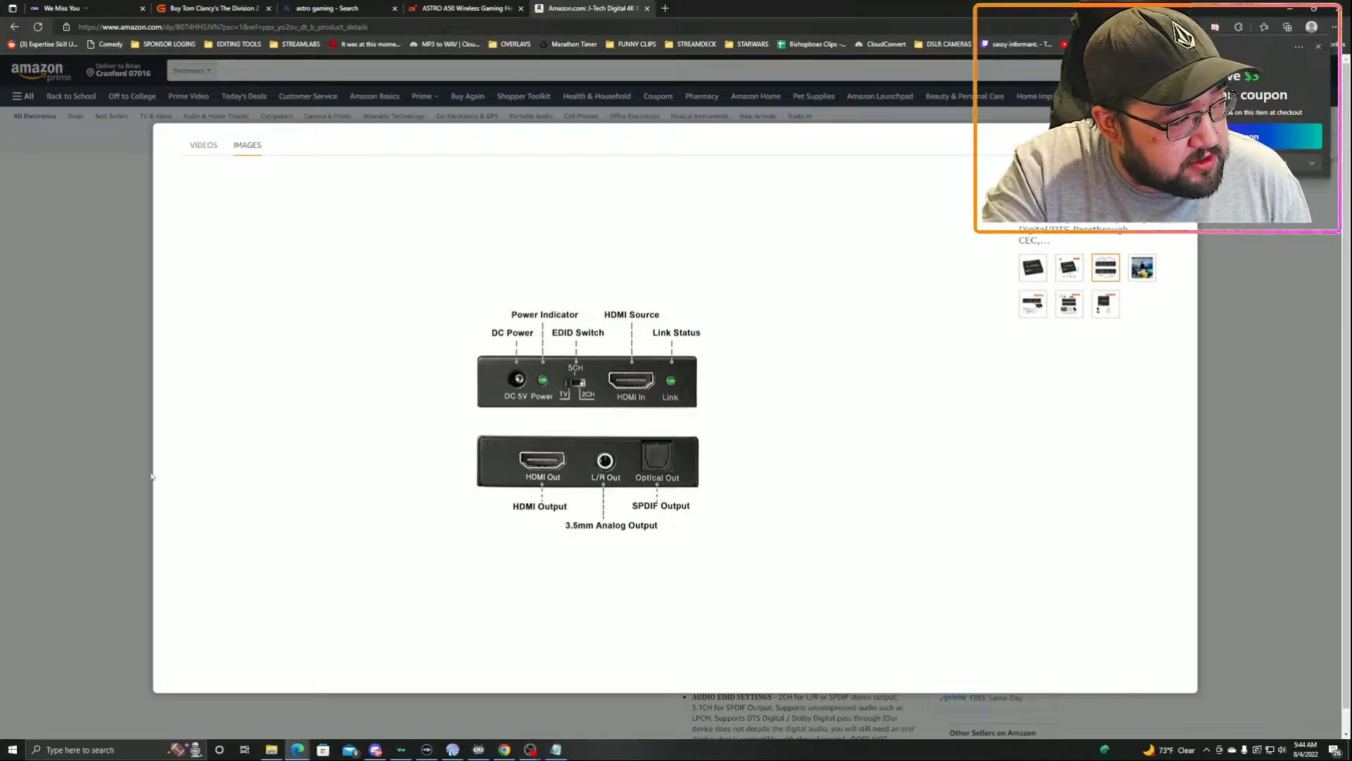
left_click(86, 463)
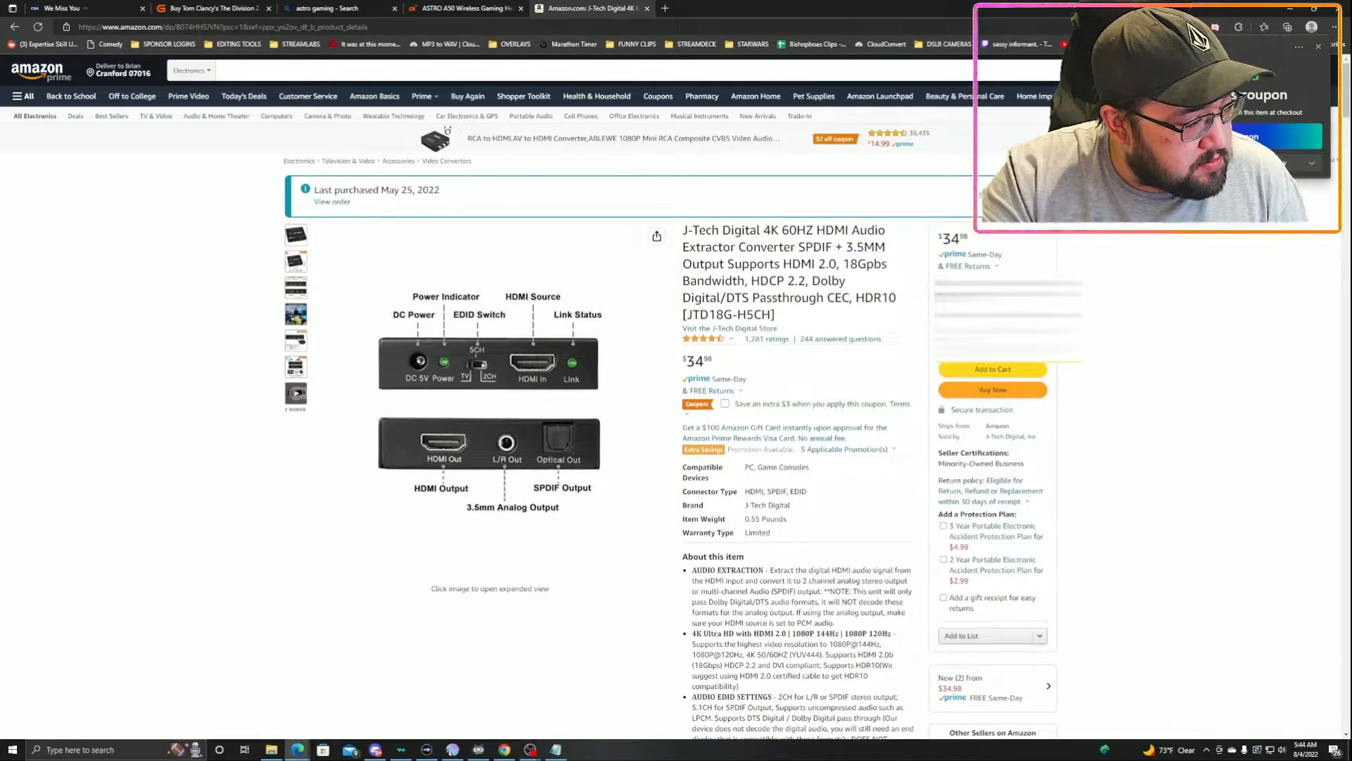
Step: Switch to Wave Link, lower the Google Chrome channel's monitor volume to 54%, and move the window clear of the OBS mixer
key("alt+Tab")
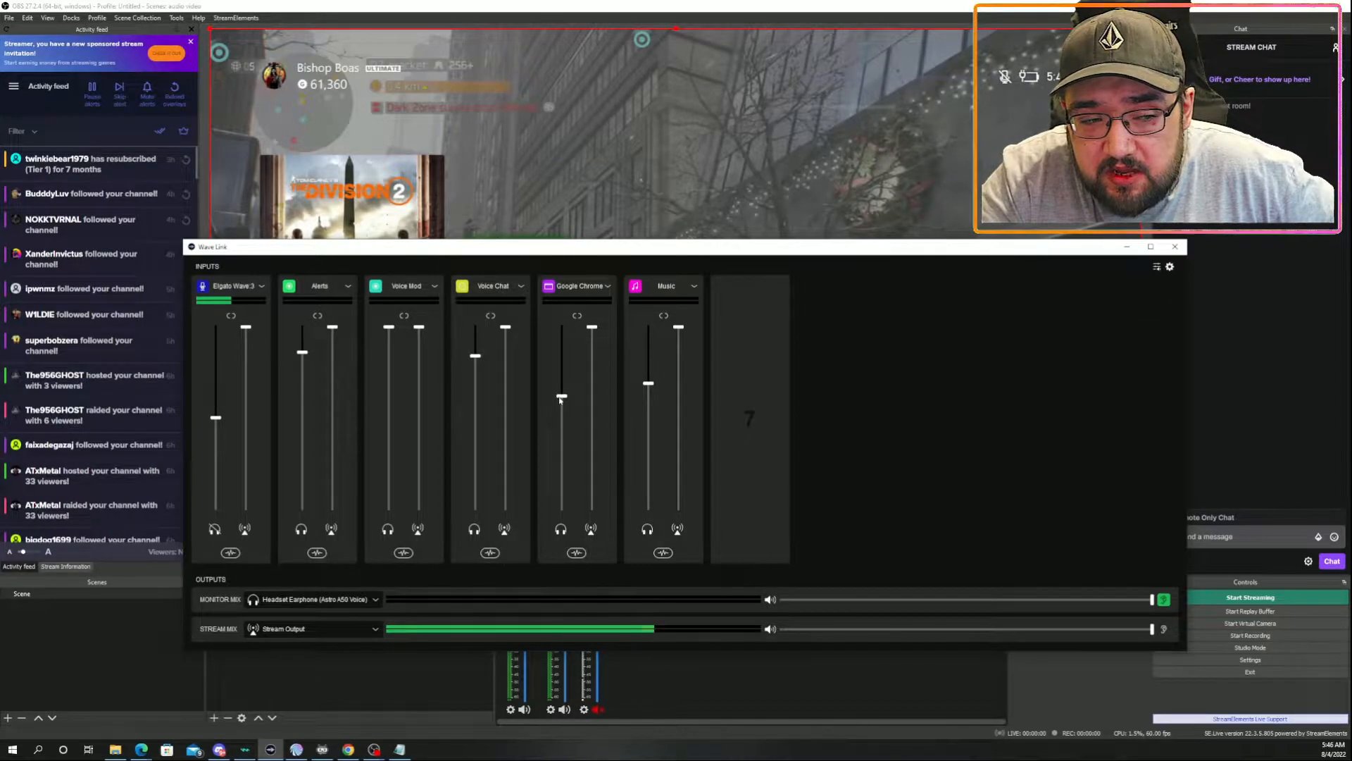
mouse_move(560, 400)
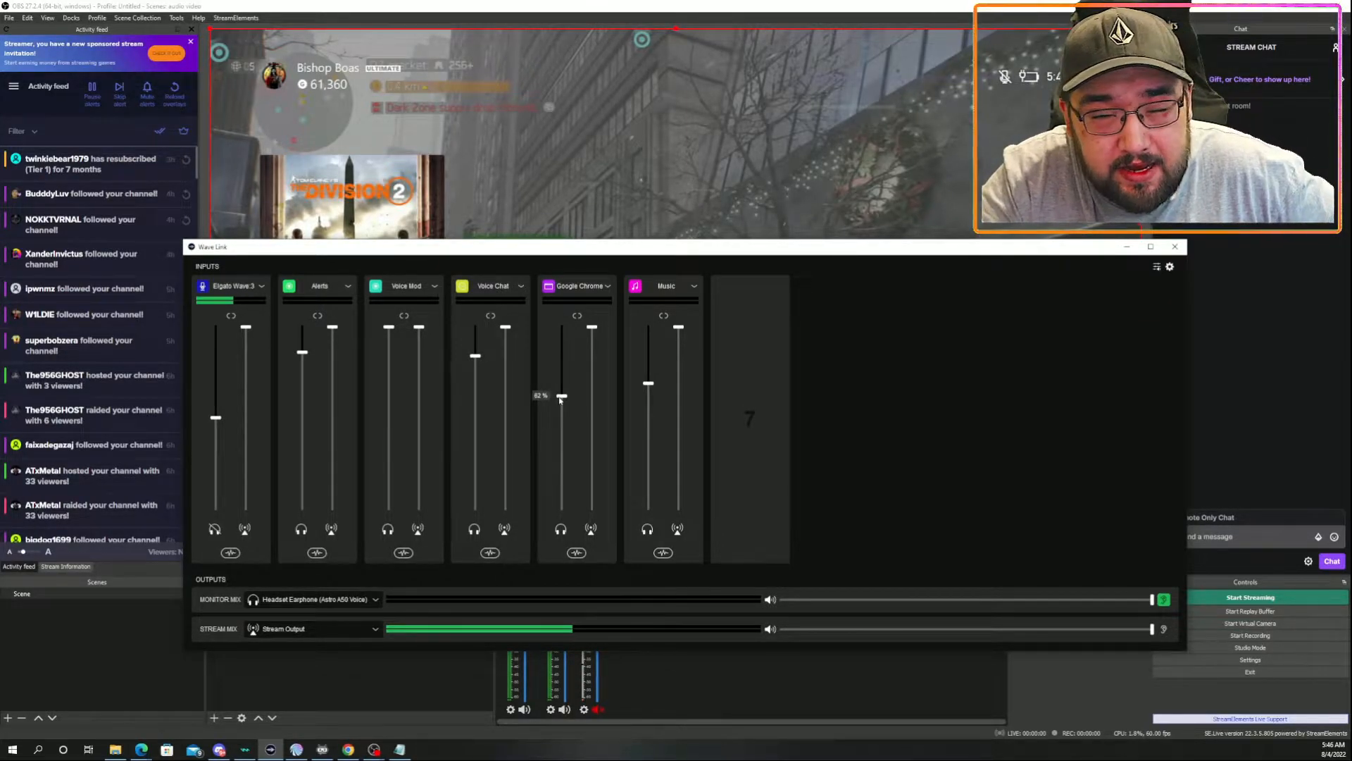
mouse_move(560, 400)
left_mouse_down()
mouse_move(567, 508)
mouse_move(563, 356)
mouse_move(561, 483)
mouse_move(560, 410)
left_mouse_up()
mouse_move(592, 328)
left_mouse_down()
mouse_move(594, 402)
mouse_move(592, 328)
left_mouse_up()
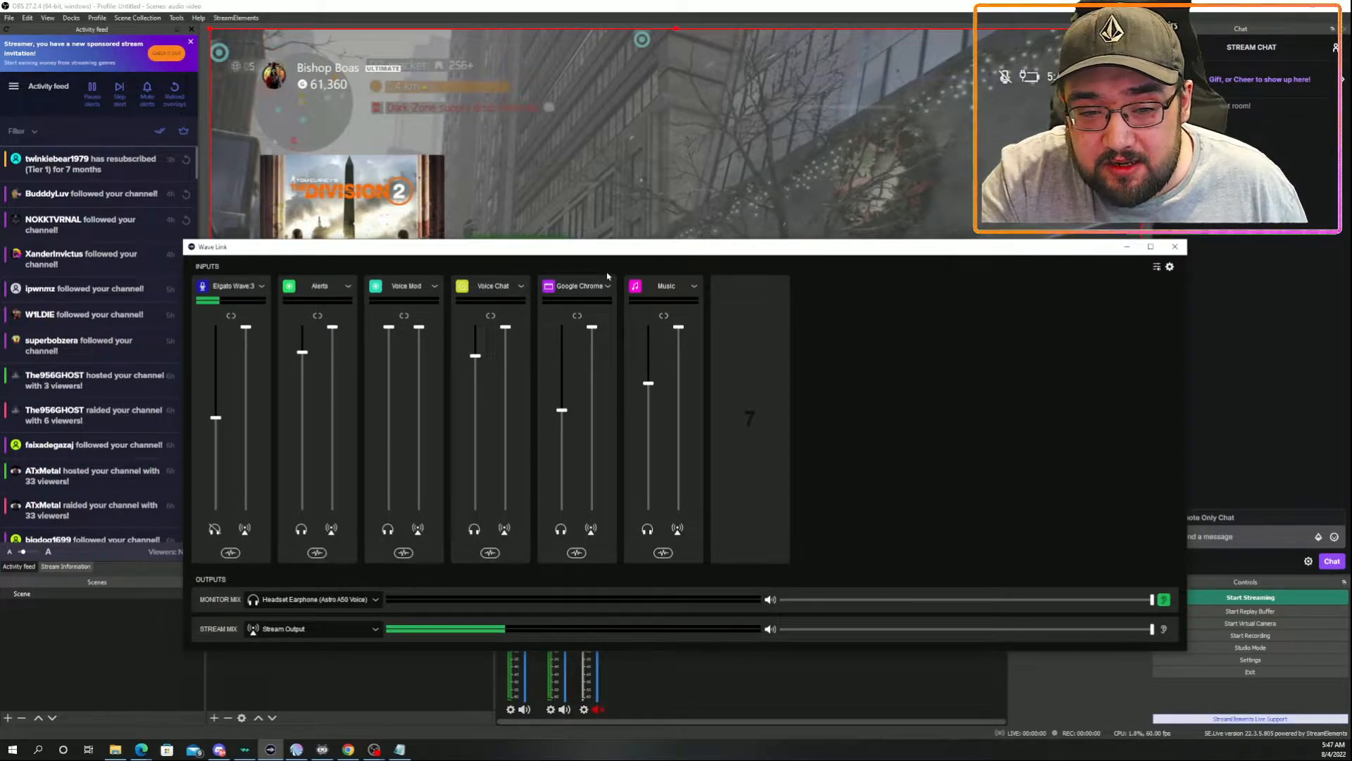
left_click_drag(601, 251, 602, 135)
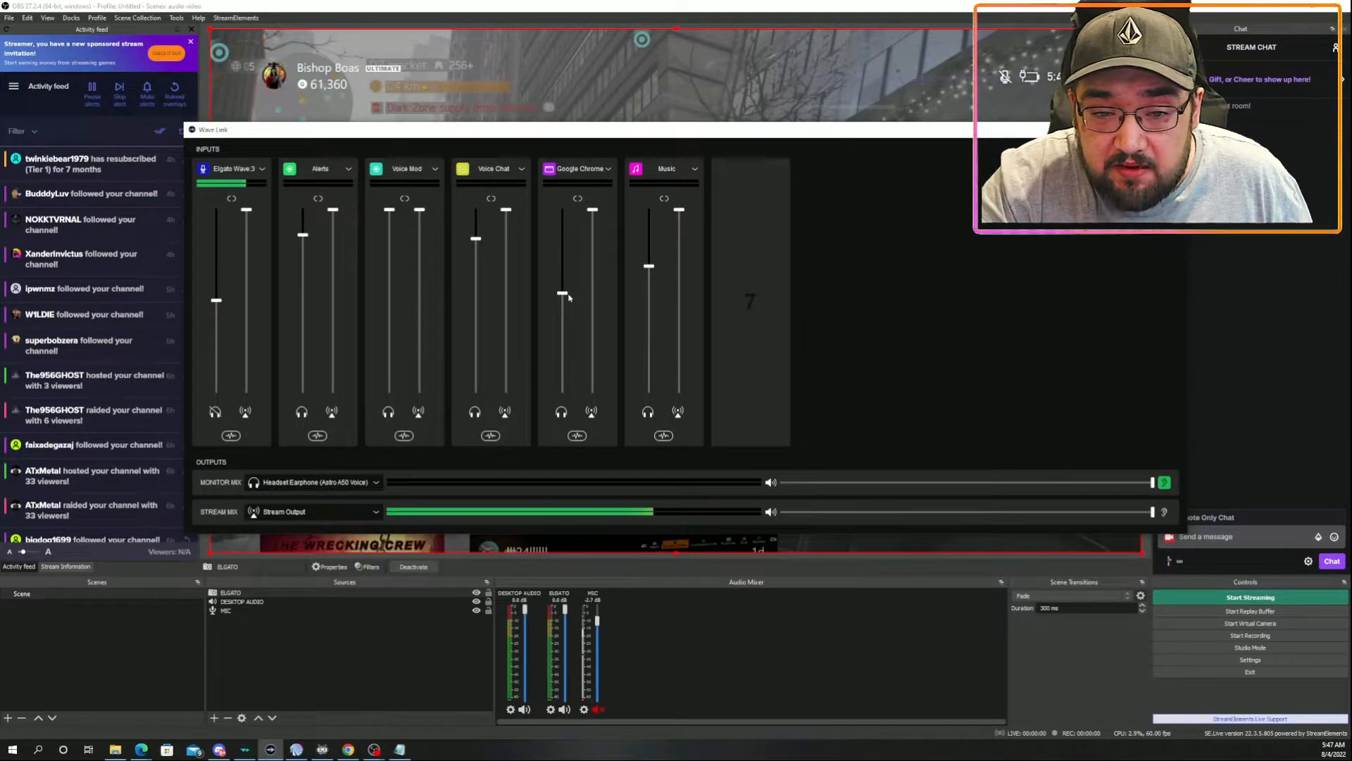
Step: Raise Google Chrome's monitor volume to the Music channel's level, keep its stream volume at maximum, and return to OBS
mouse_move(564, 293)
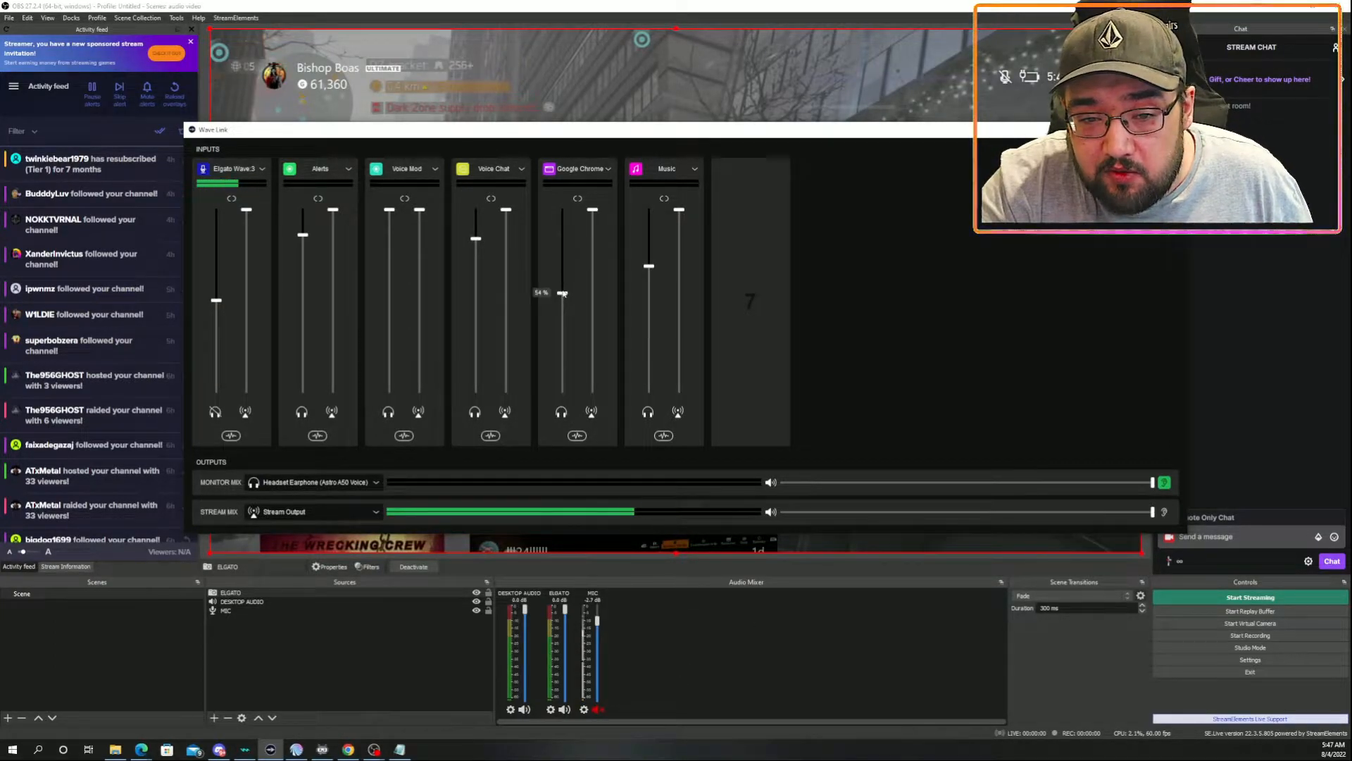
mouse_move(564, 294)
left_mouse_down()
mouse_move(568, 218)
mouse_move(564, 273)
left_mouse_up()
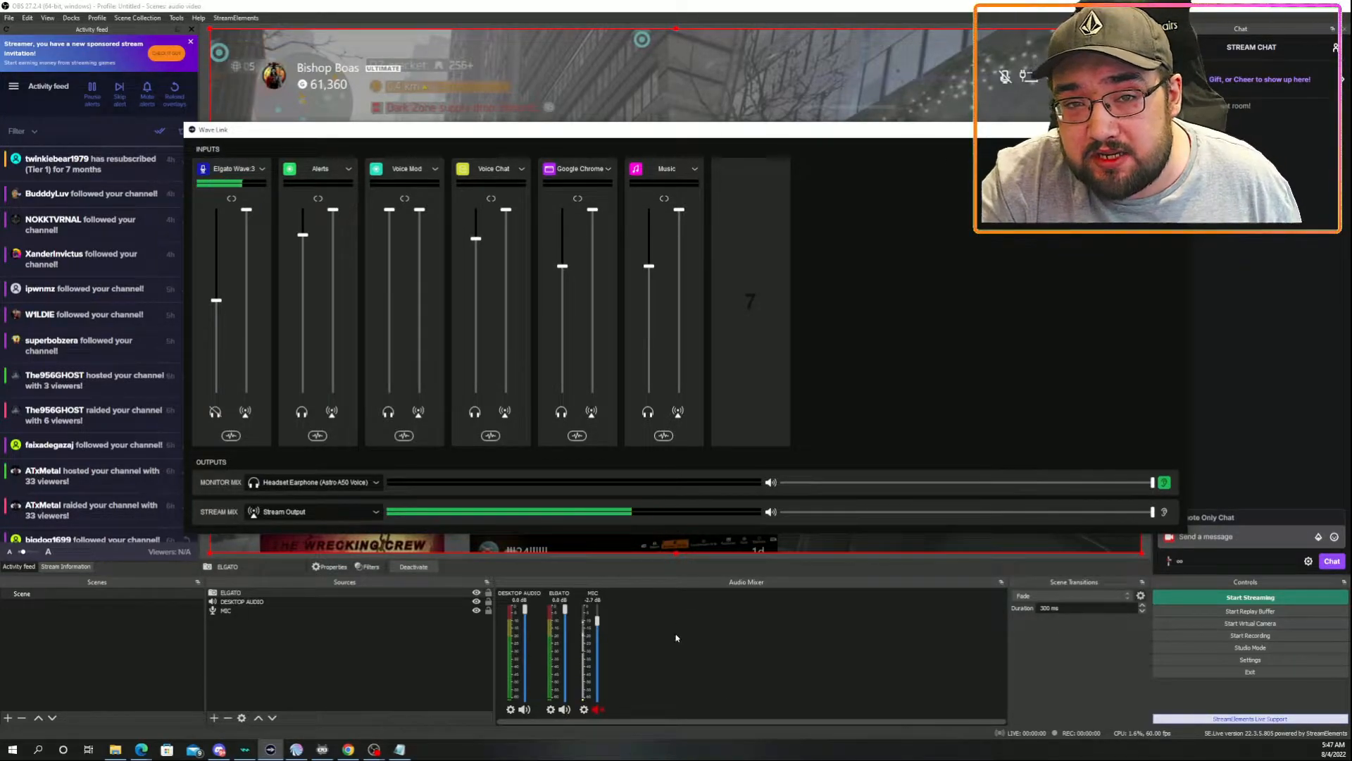
mouse_move(594, 213)
left_mouse_down()
mouse_move(593, 301)
mouse_move(596, 209)
left_mouse_up()
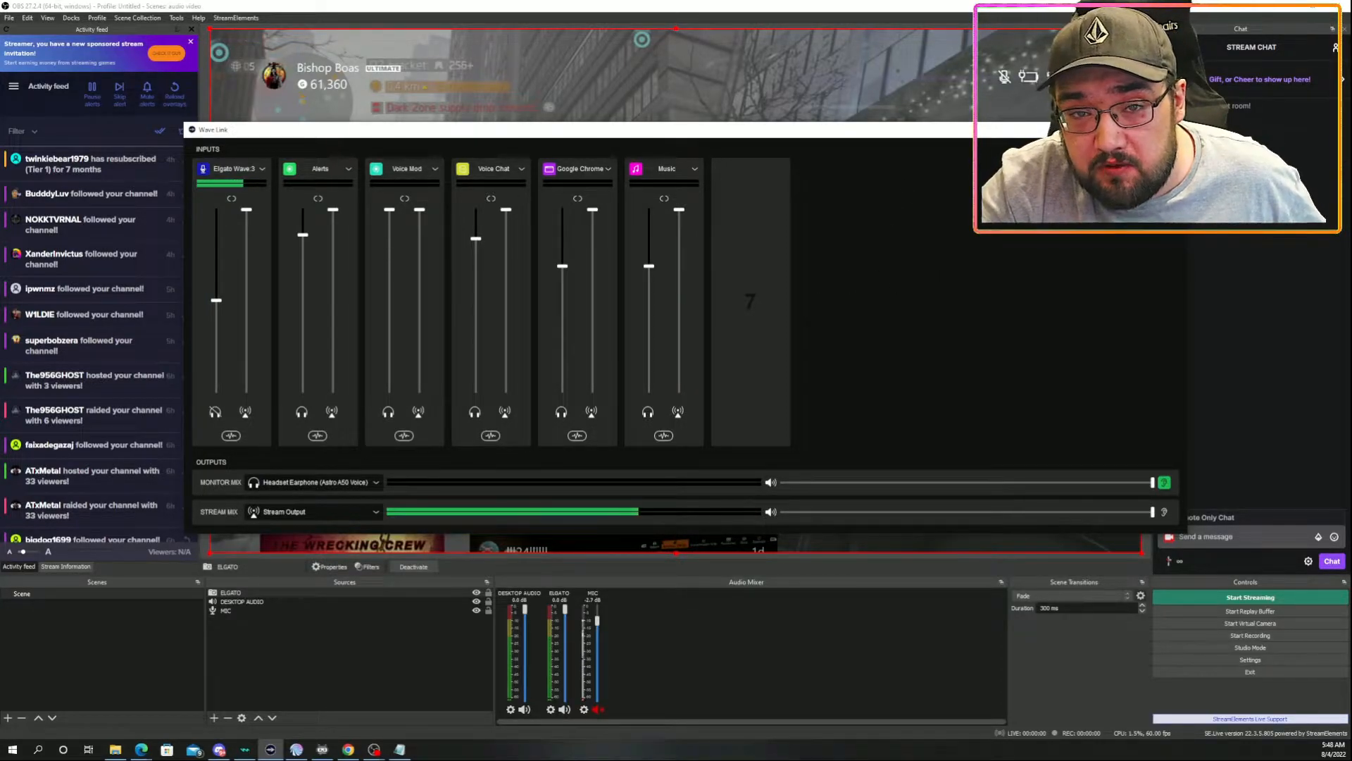
key("alt+Tab")
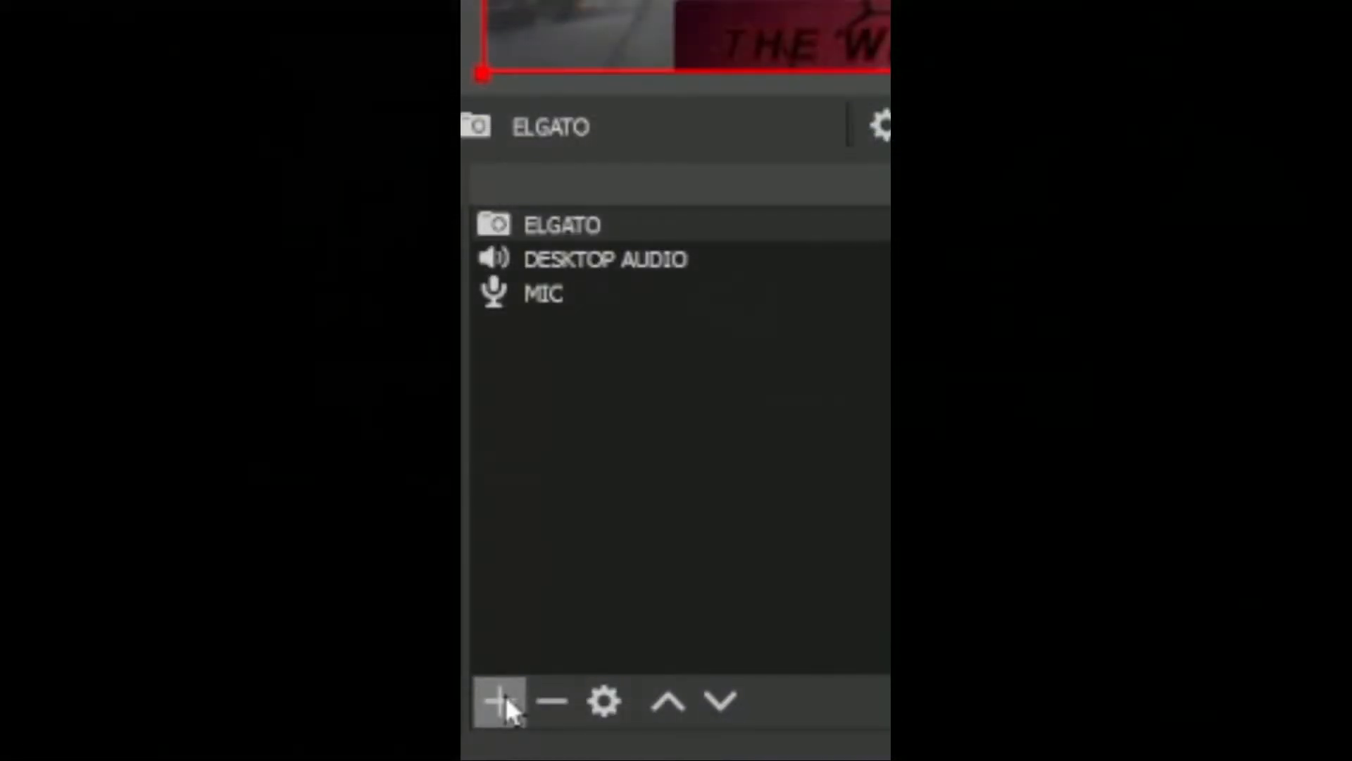
Step: Add a new Audio Output Capture source named PARTY CHAT to the scene
left_click(503, 699)
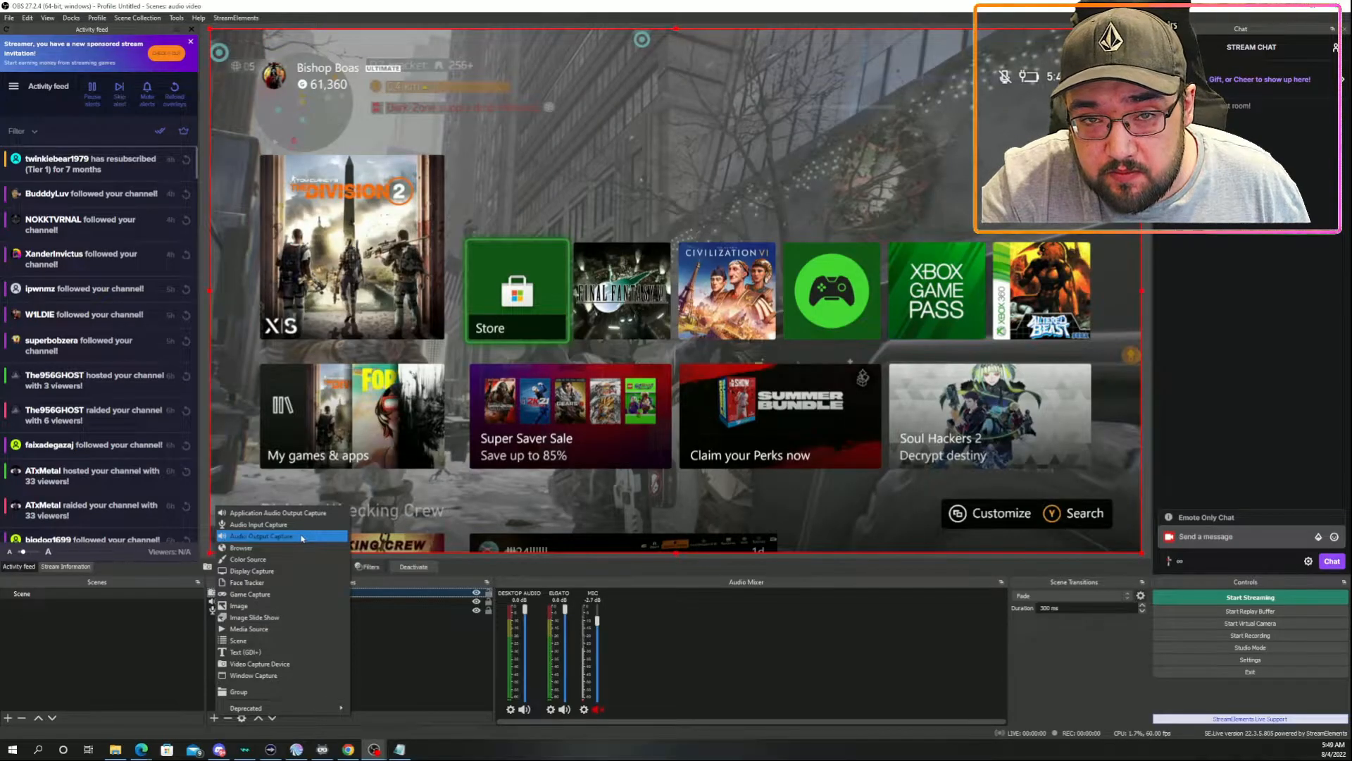
left_click(796, 166)
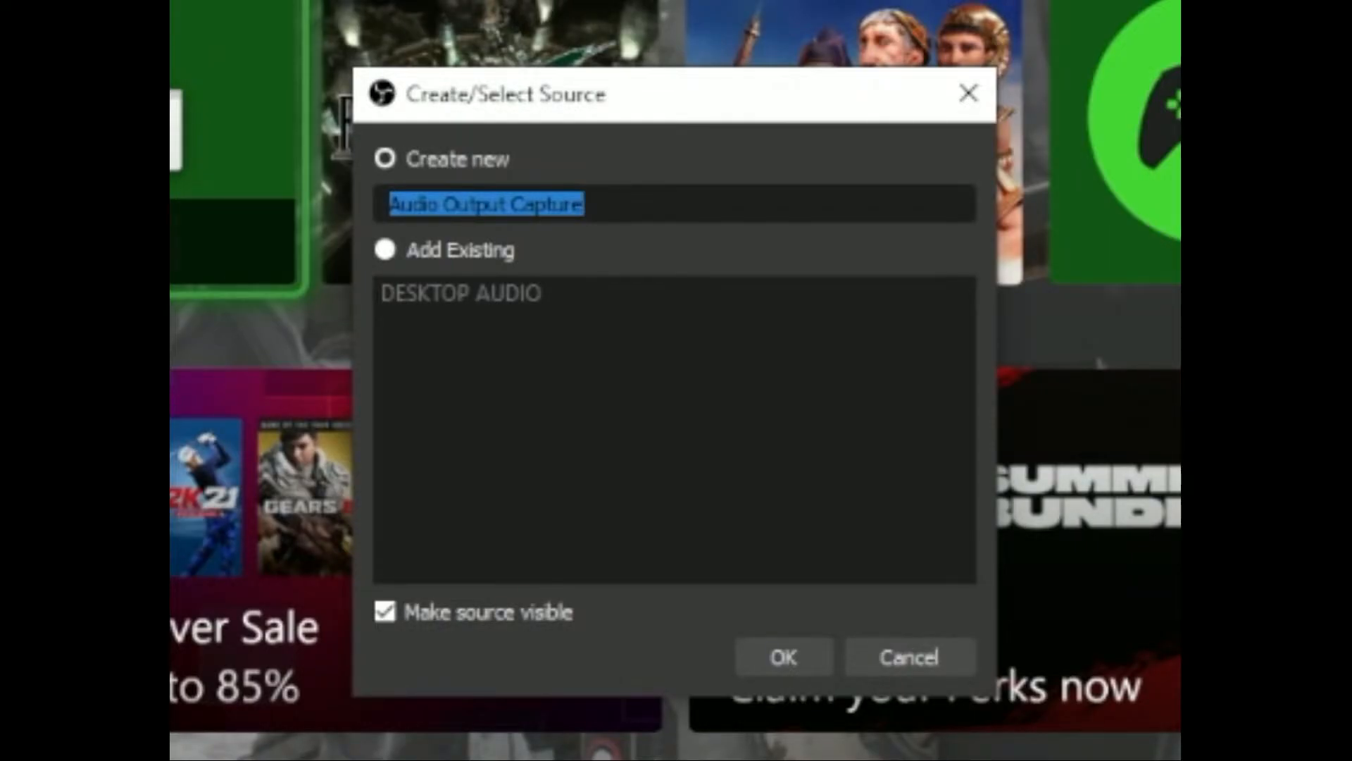
type("P")
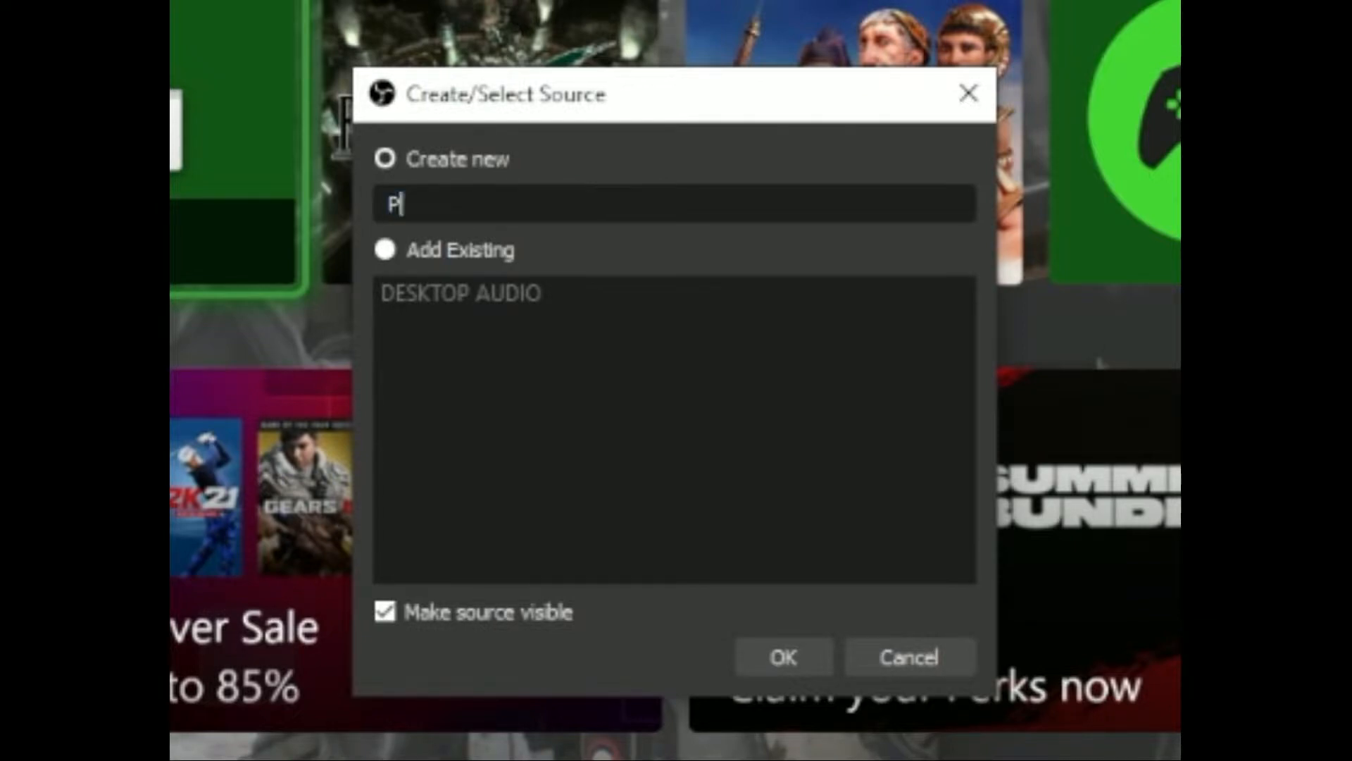
type("ARTY CHAT")
key("Return")
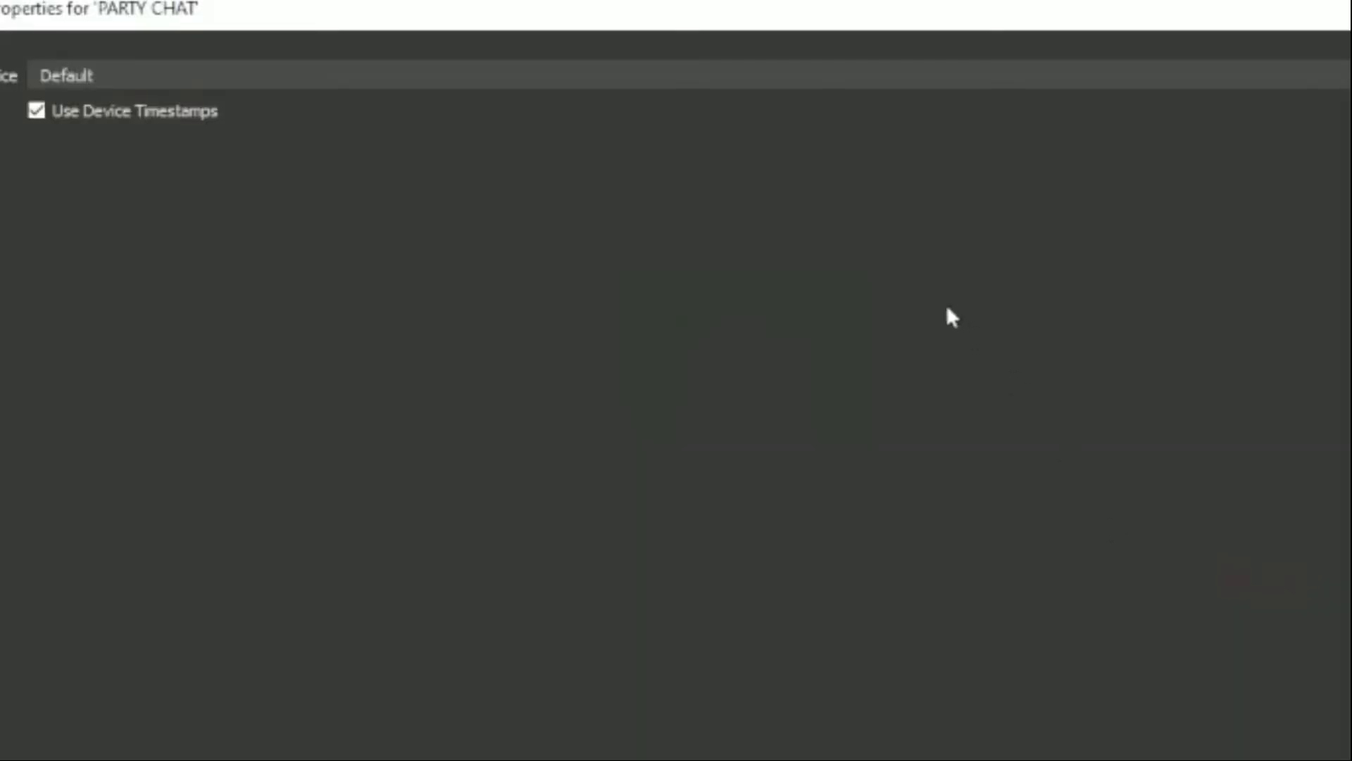
Step: Set PARTY CHAT's device to Headset Earphone (Astro A50 Voice) and lower its mixer volume to -0.4 dB
left_click(741, 75)
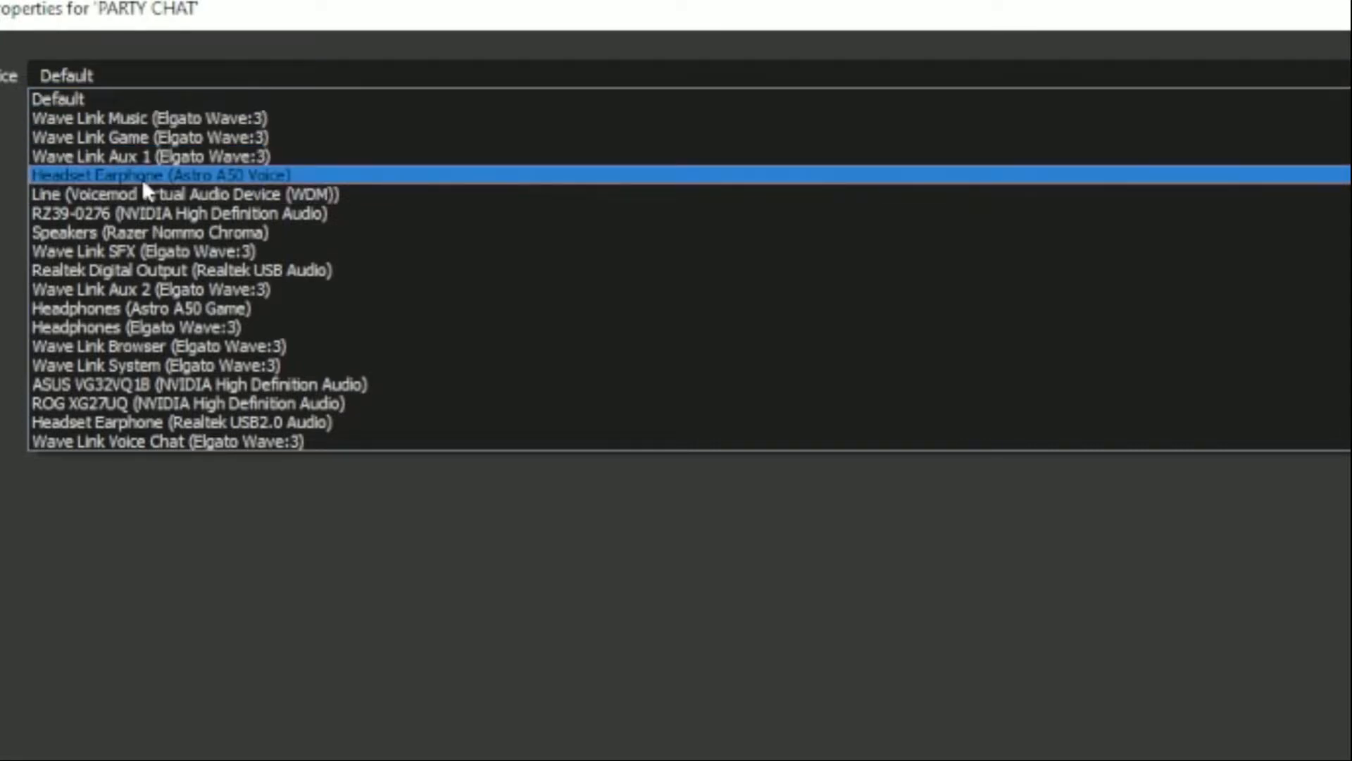
left_click(371, 177)
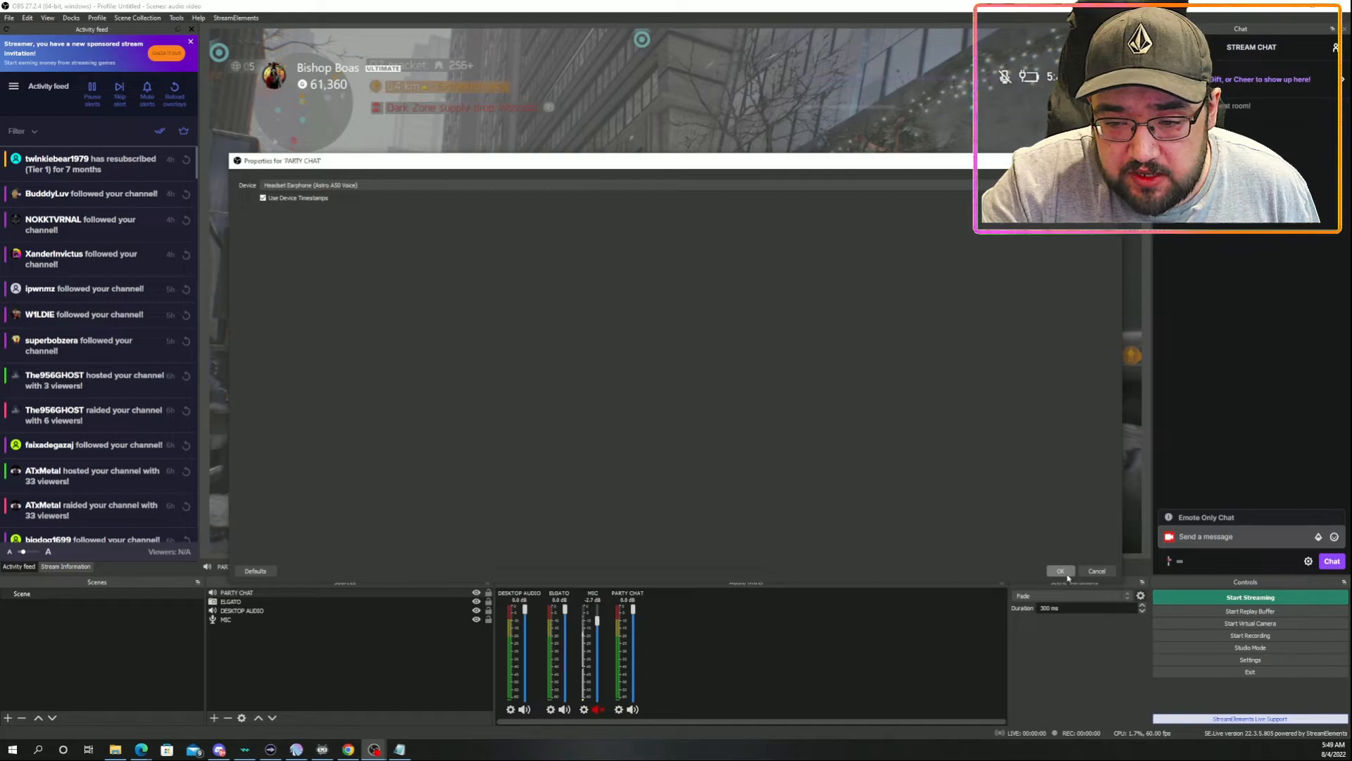
left_click(1064, 572)
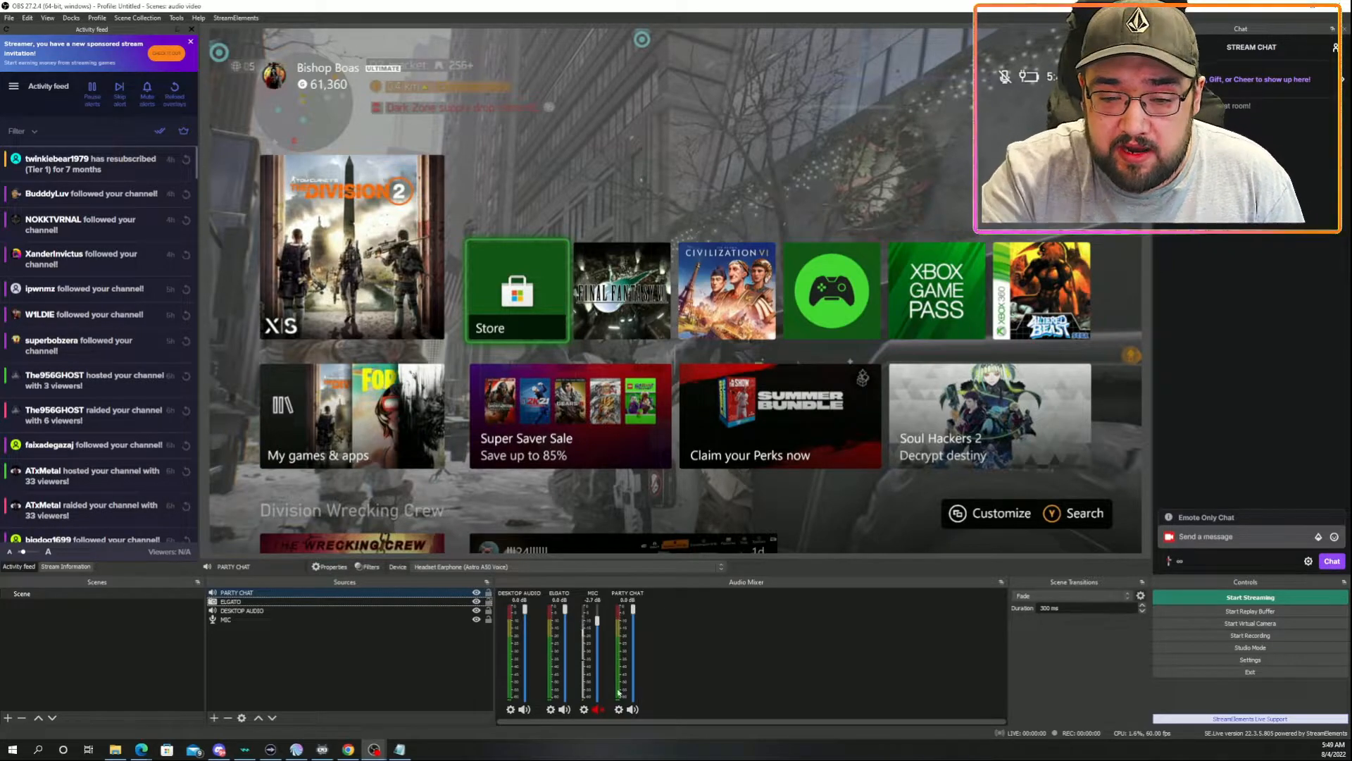
mouse_move(634, 615)
left_mouse_down()
mouse_move(635, 696)
mouse_move(631, 618)
left_mouse_up()
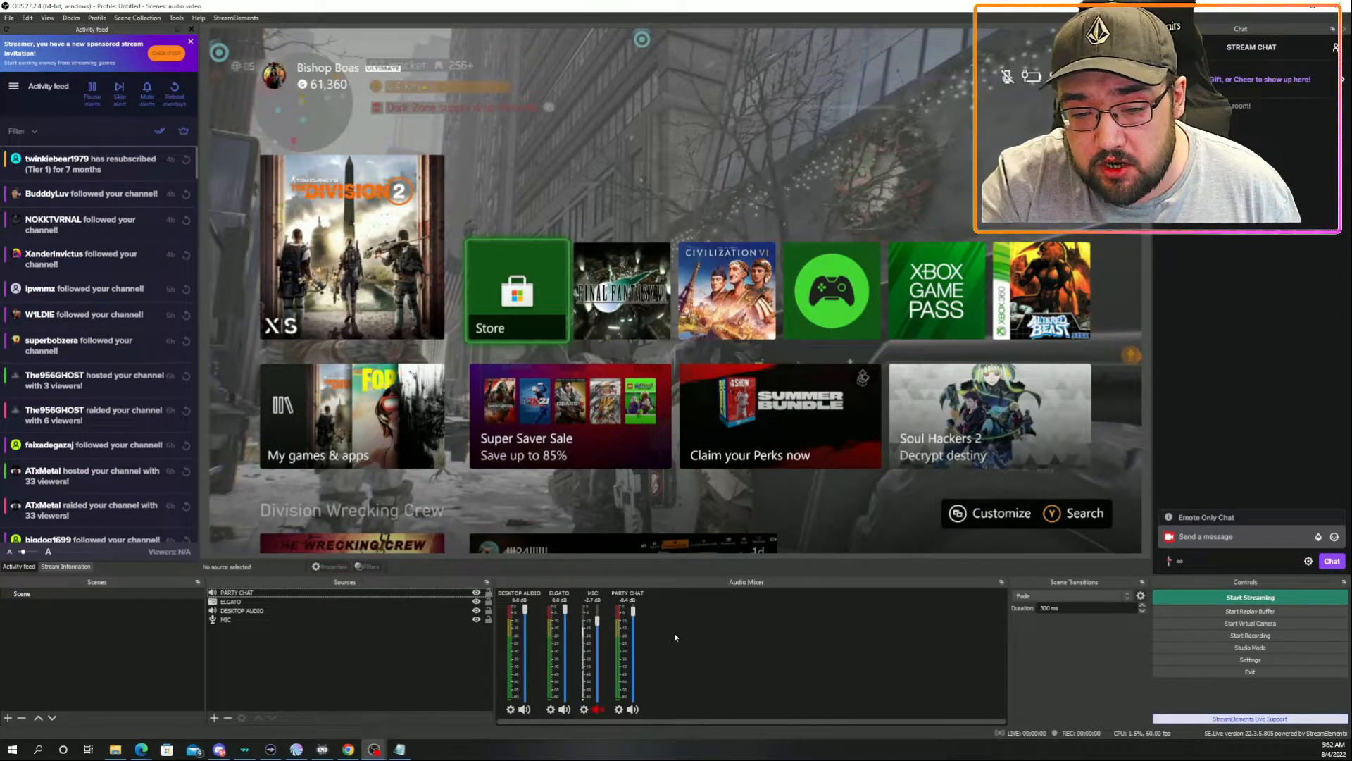
Step: Remove the PARTY CHAT source from the scene
left_click(267, 595)
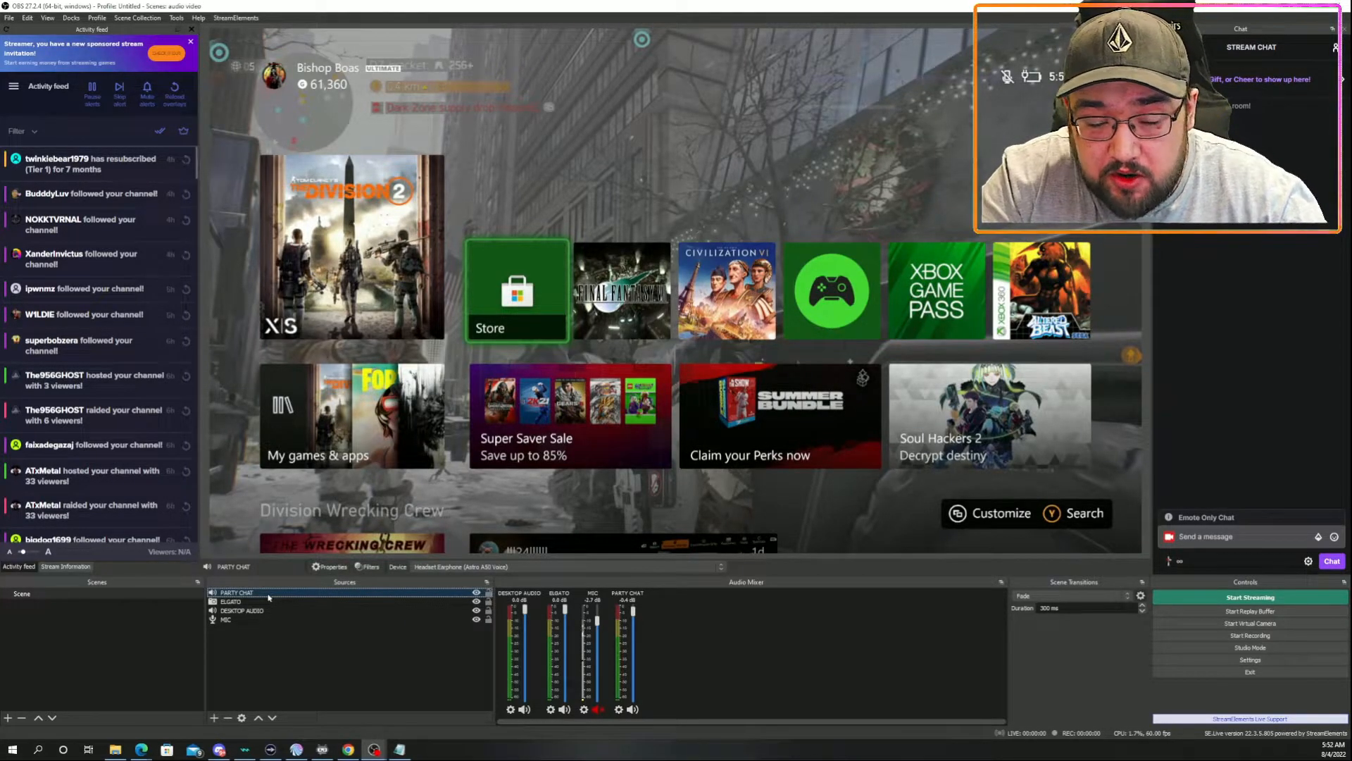
key("Delete")
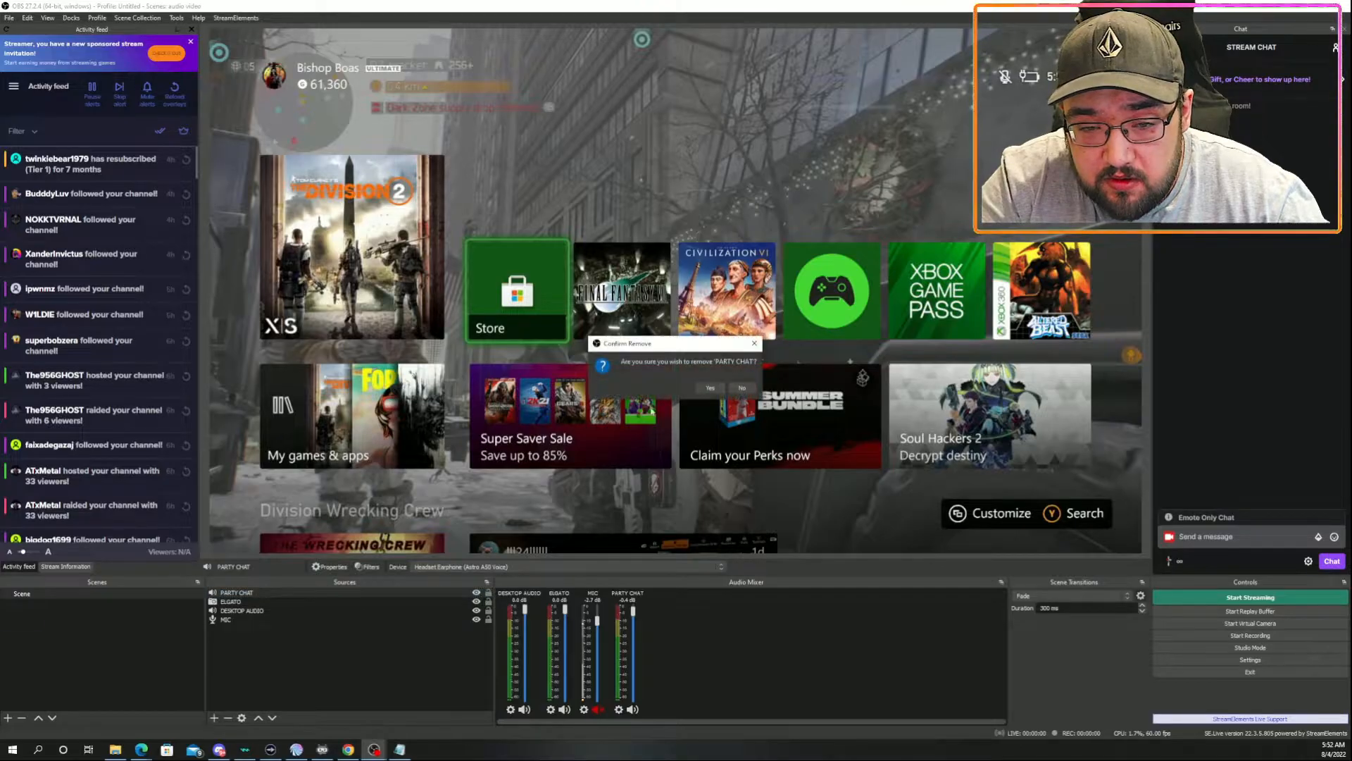
left_click(710, 388)
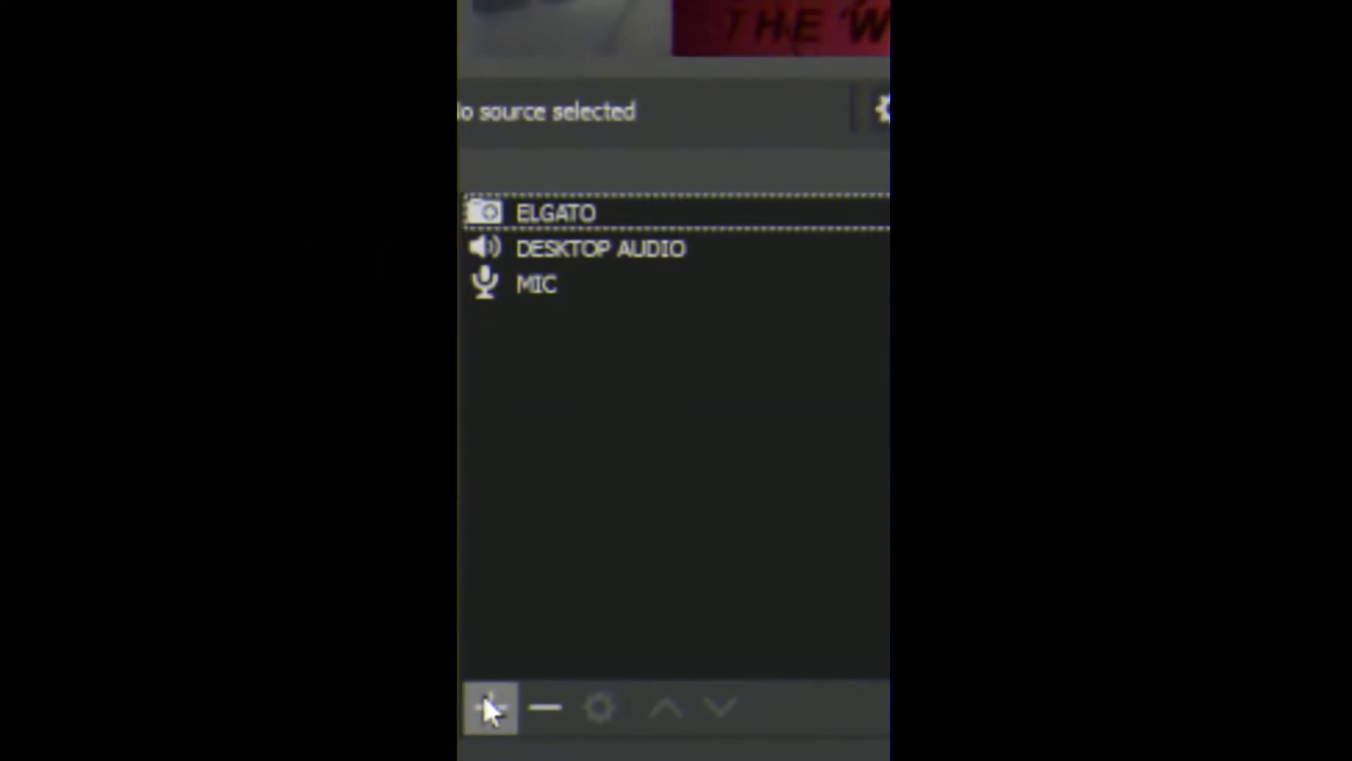
Step: Add a new Audio Output Capture source named PC PARTY to the scene
left_click(490, 708)
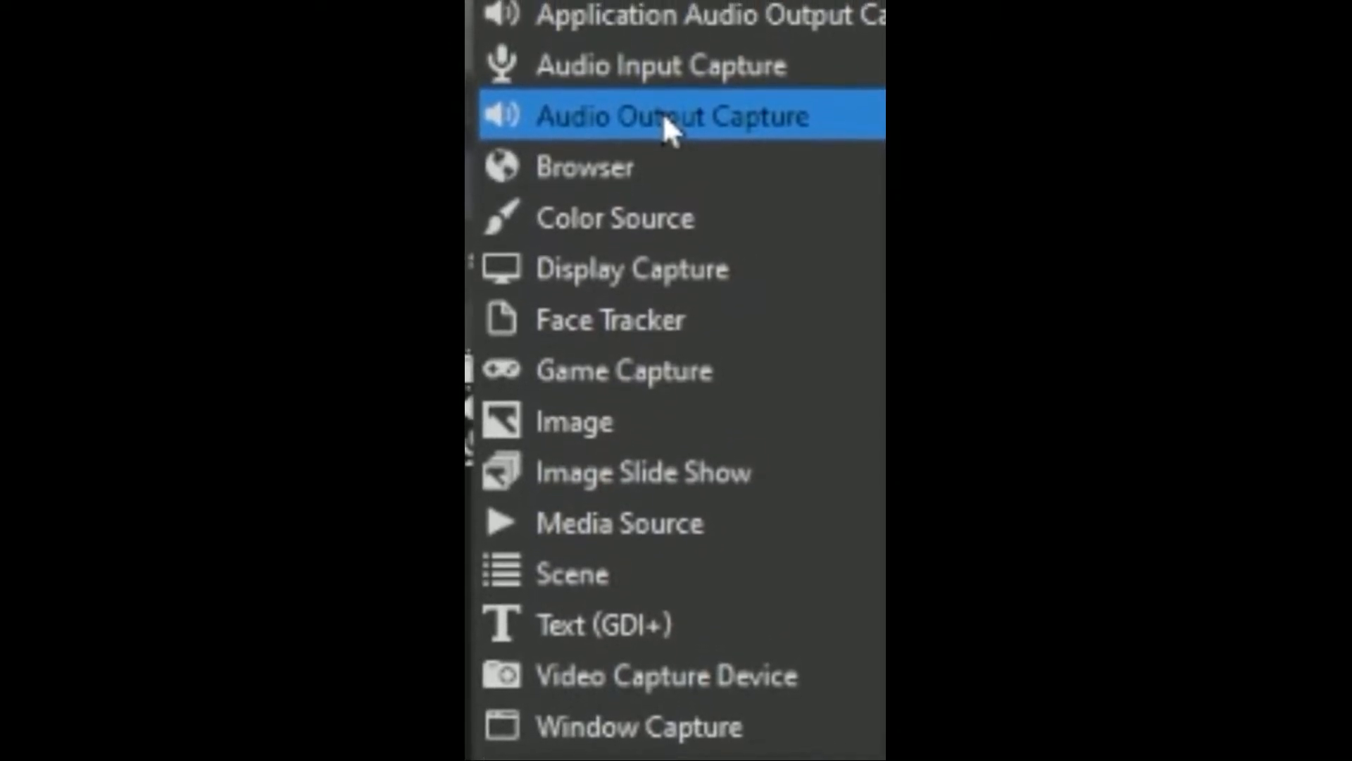
left_click(666, 118)
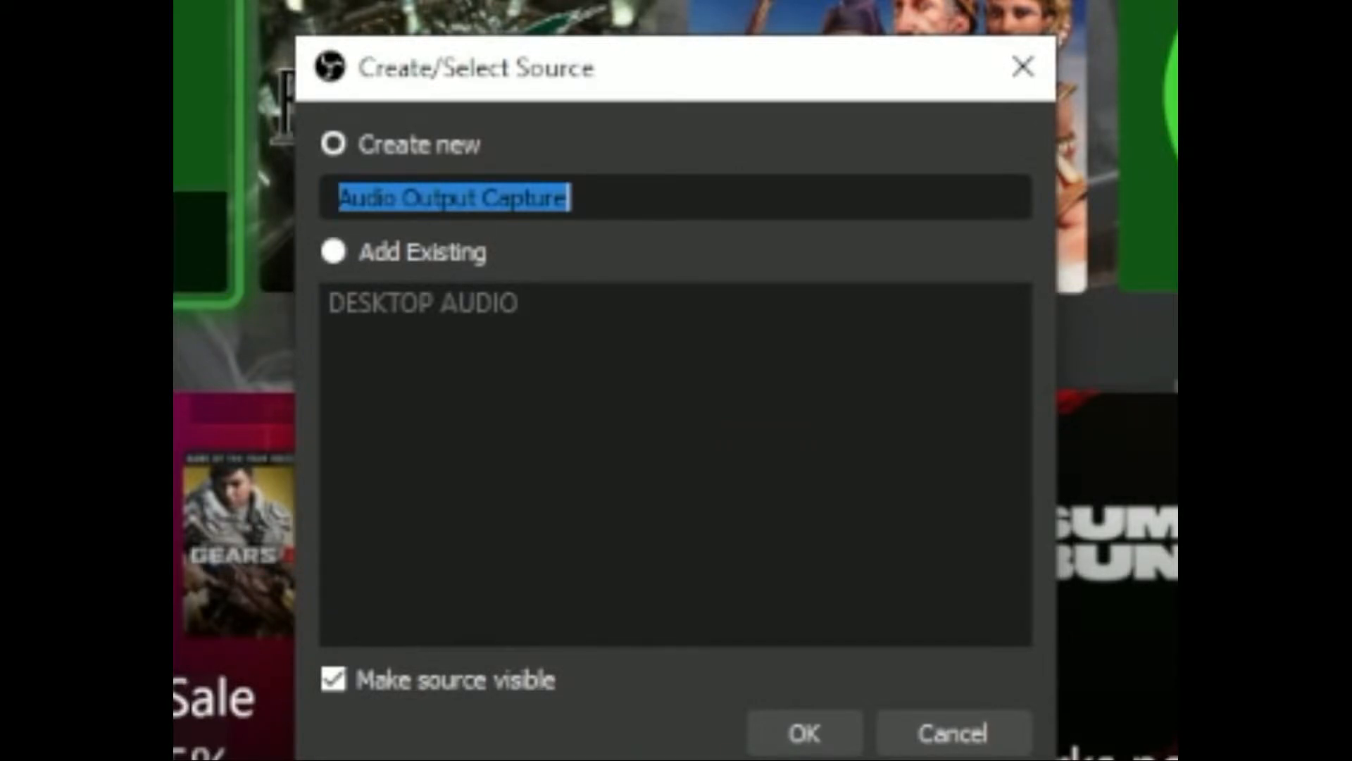
type("PC PARTY")
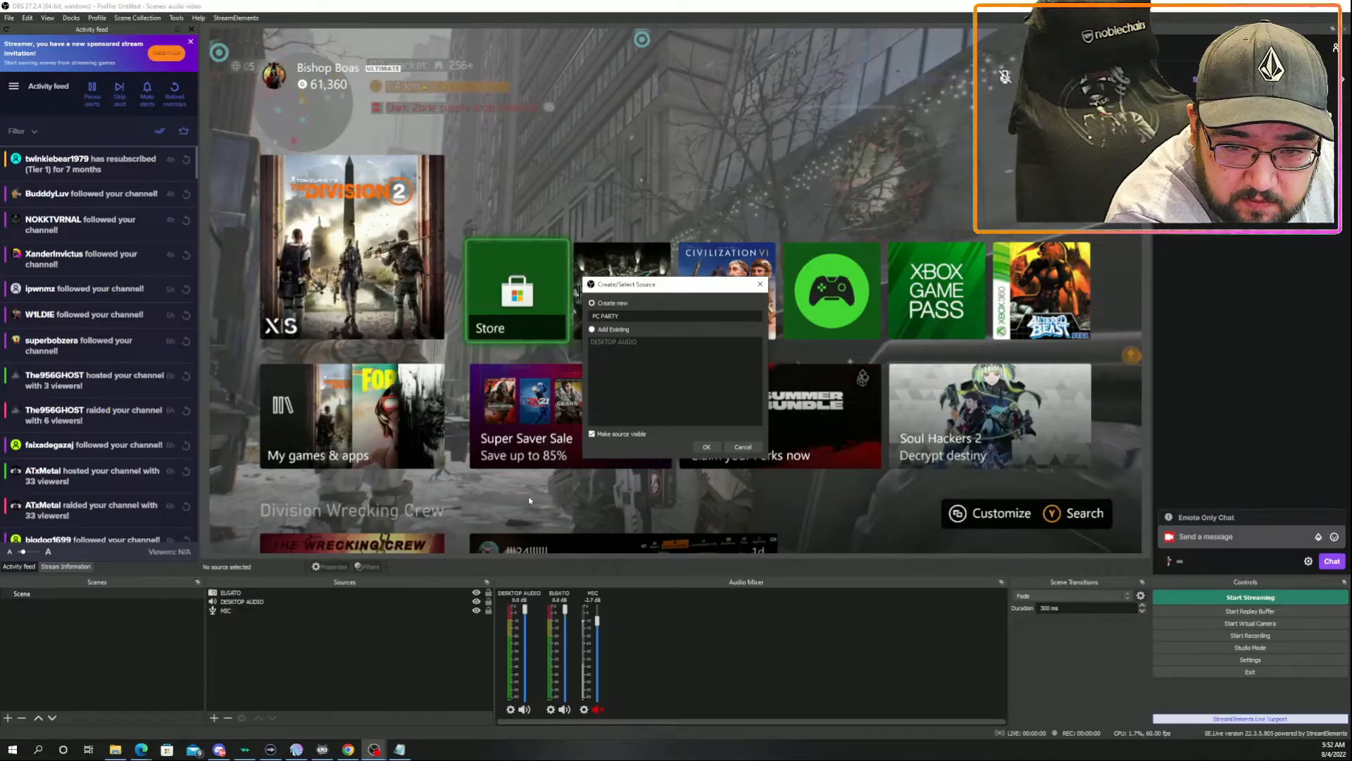
key("Return")
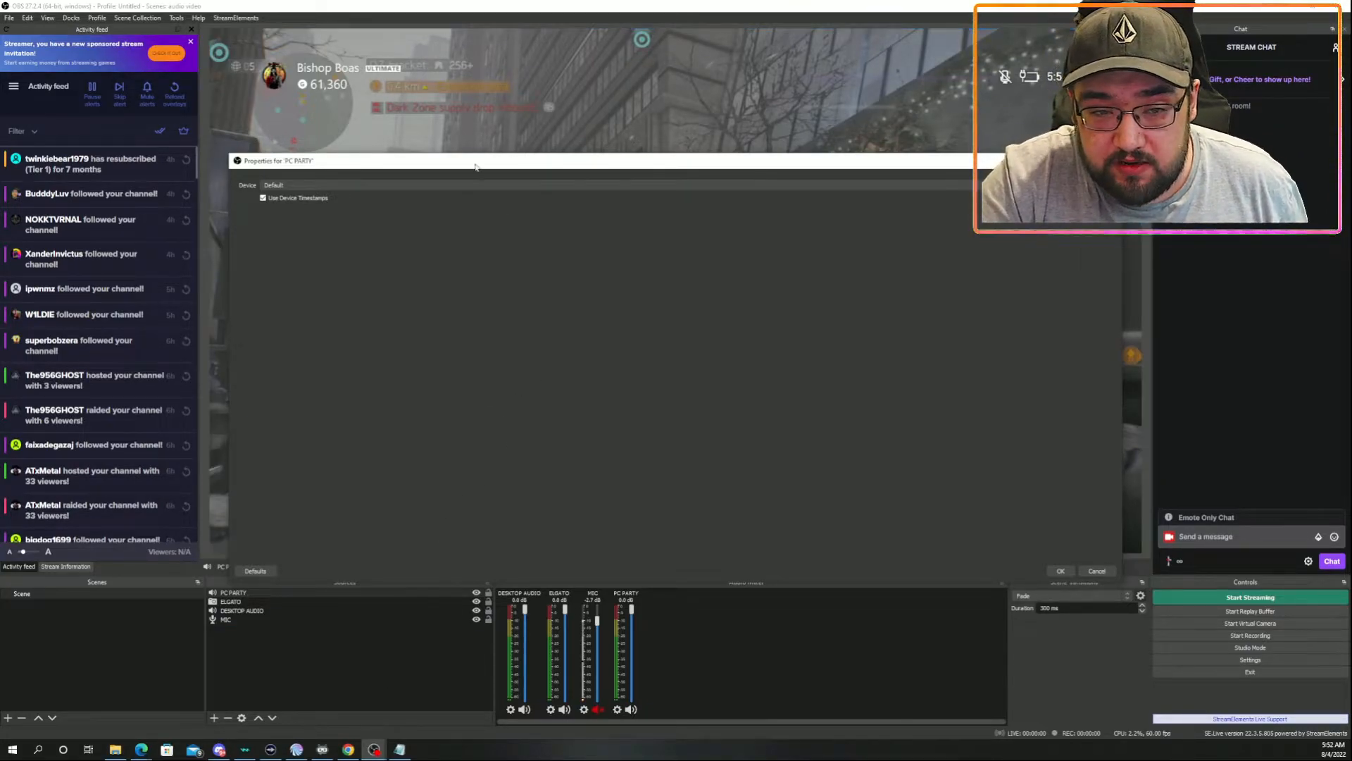
Step: Look over PC PARTY's device choices and check Xbox Game Bar's assigned output in the Windows app volume and device preferences via Wave Link
left_click(475, 186)
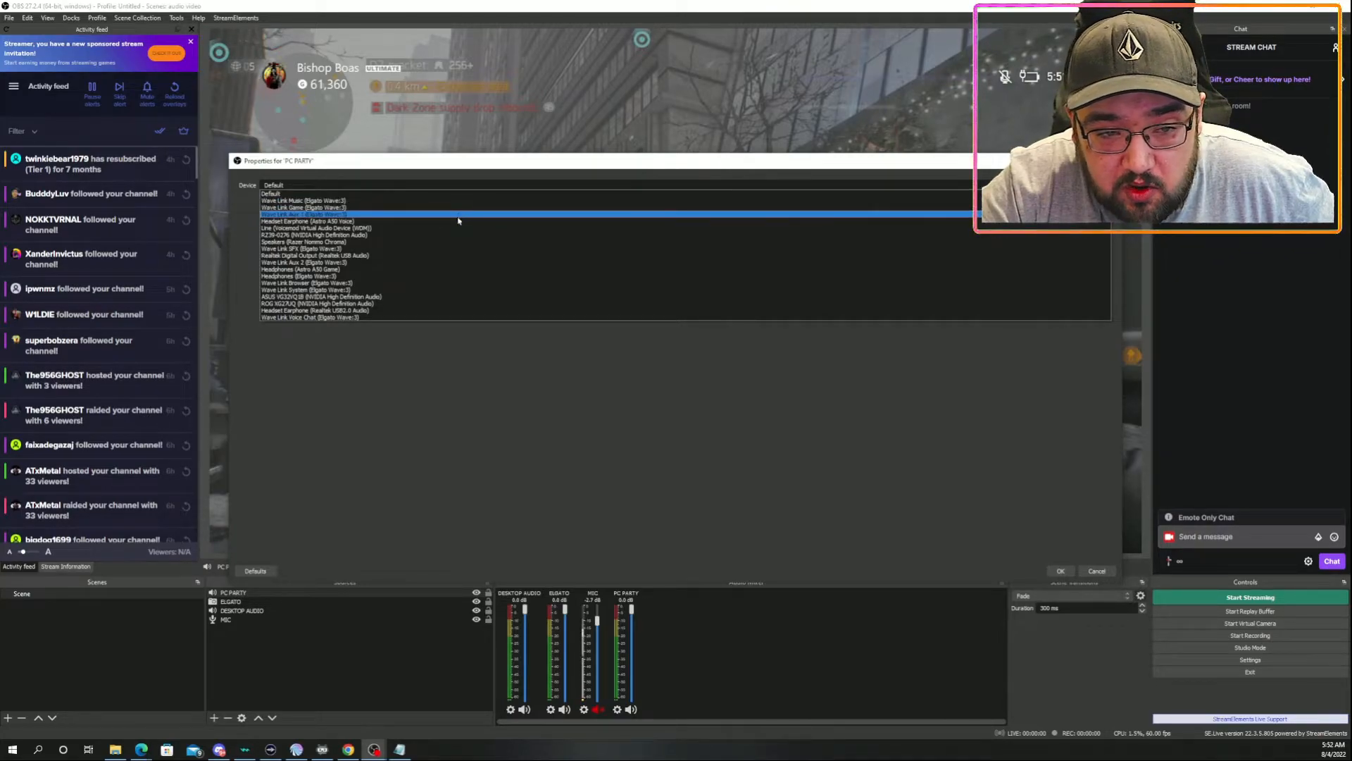
left_click(446, 290)
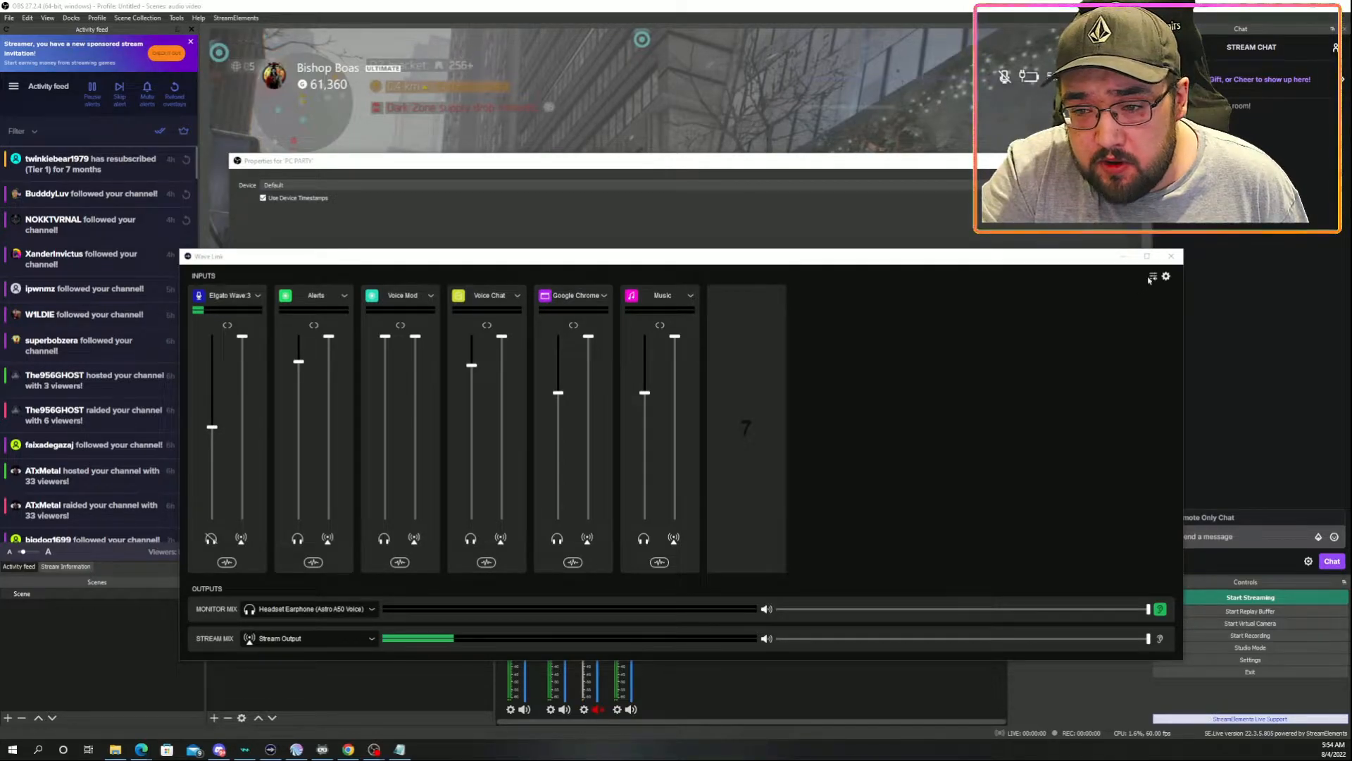
left_click(1153, 276)
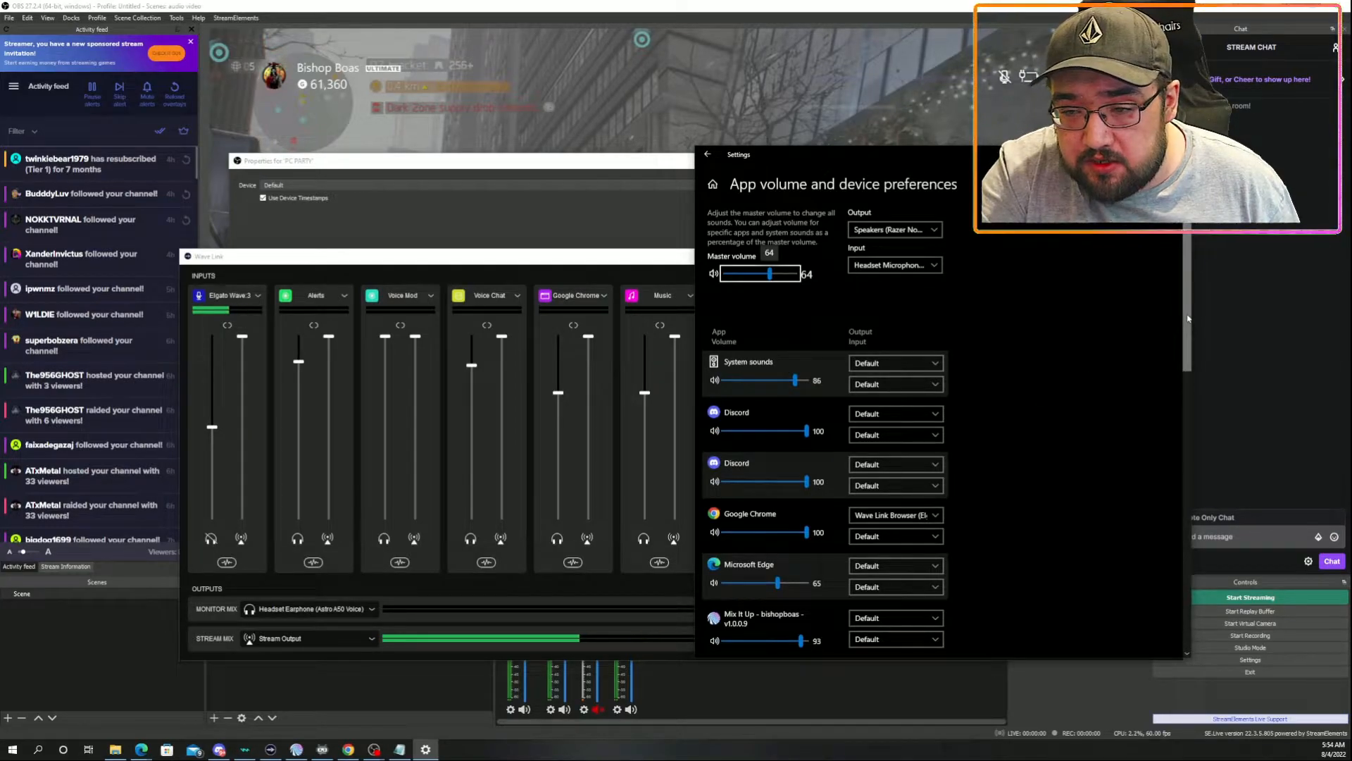
left_click_drag(1189, 319, 1204, 585)
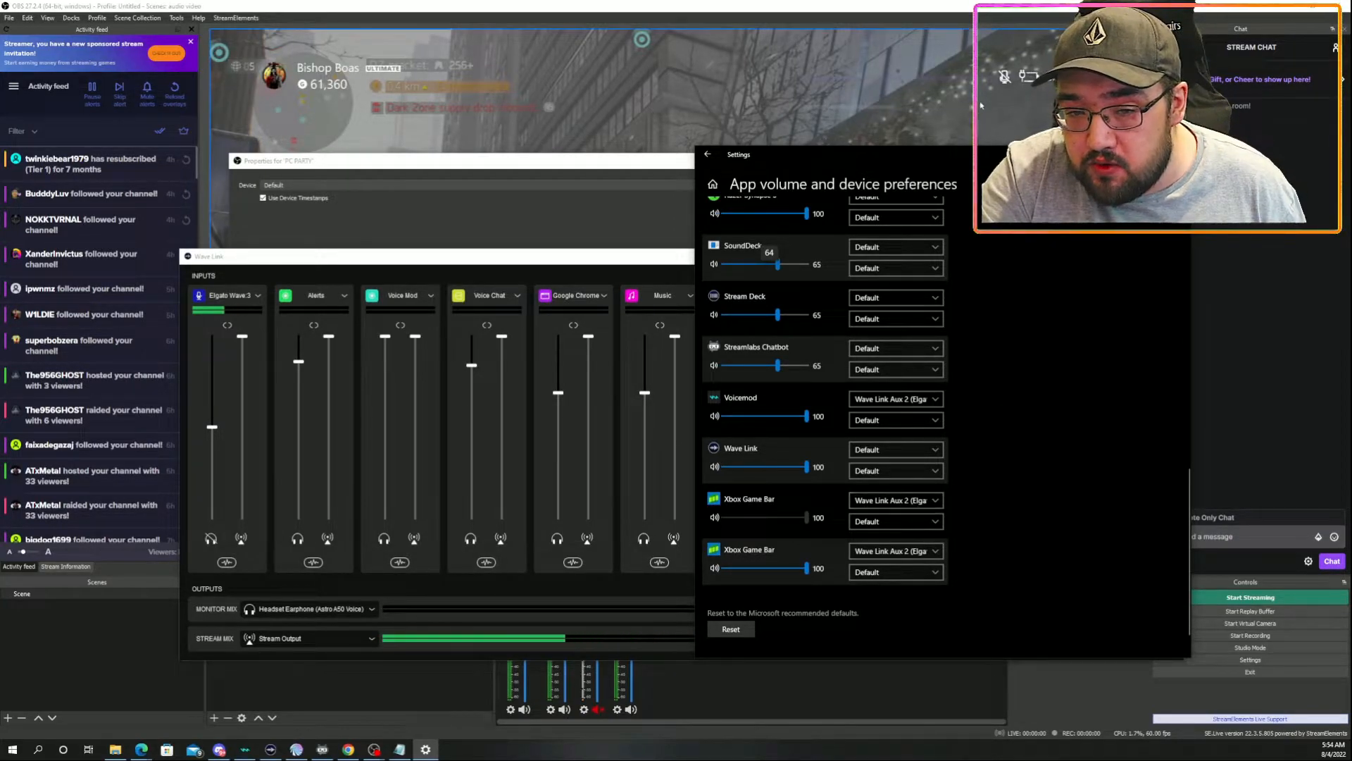
left_click_drag(963, 159, 1035, 152)
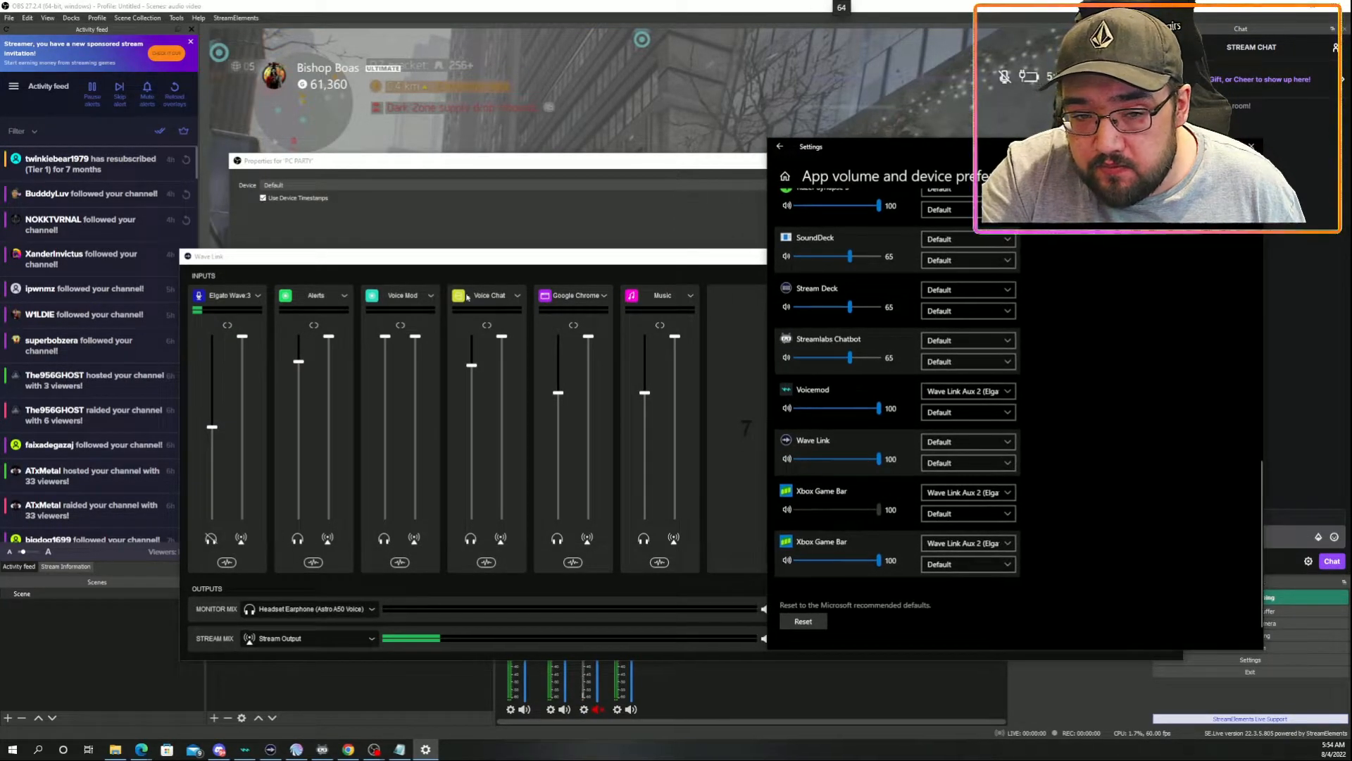
Step: Inspect the Voice Chat channel's audio input in Wave Link, compare it with the app output assignments, and return to PC PARTY's properties
left_click(519, 297)
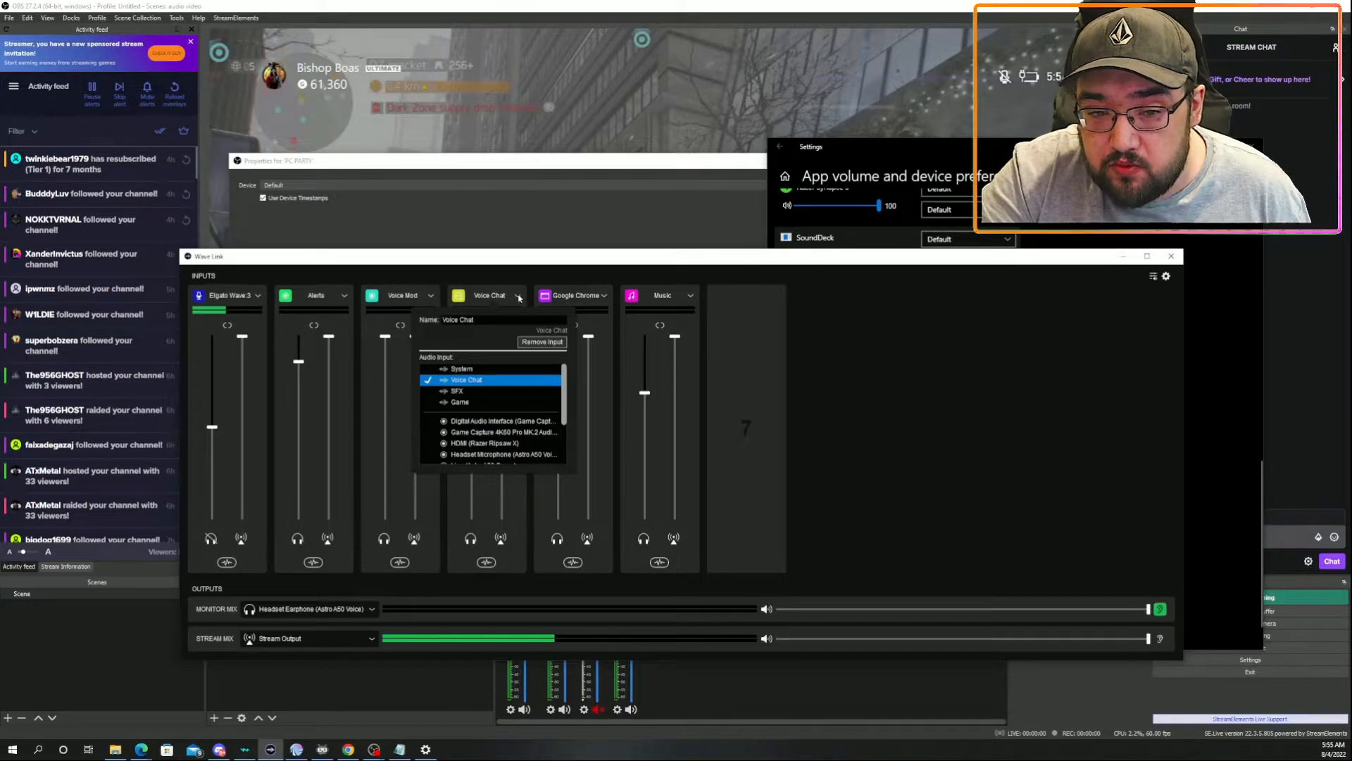
left_click(518, 296)
left_click(518, 297)
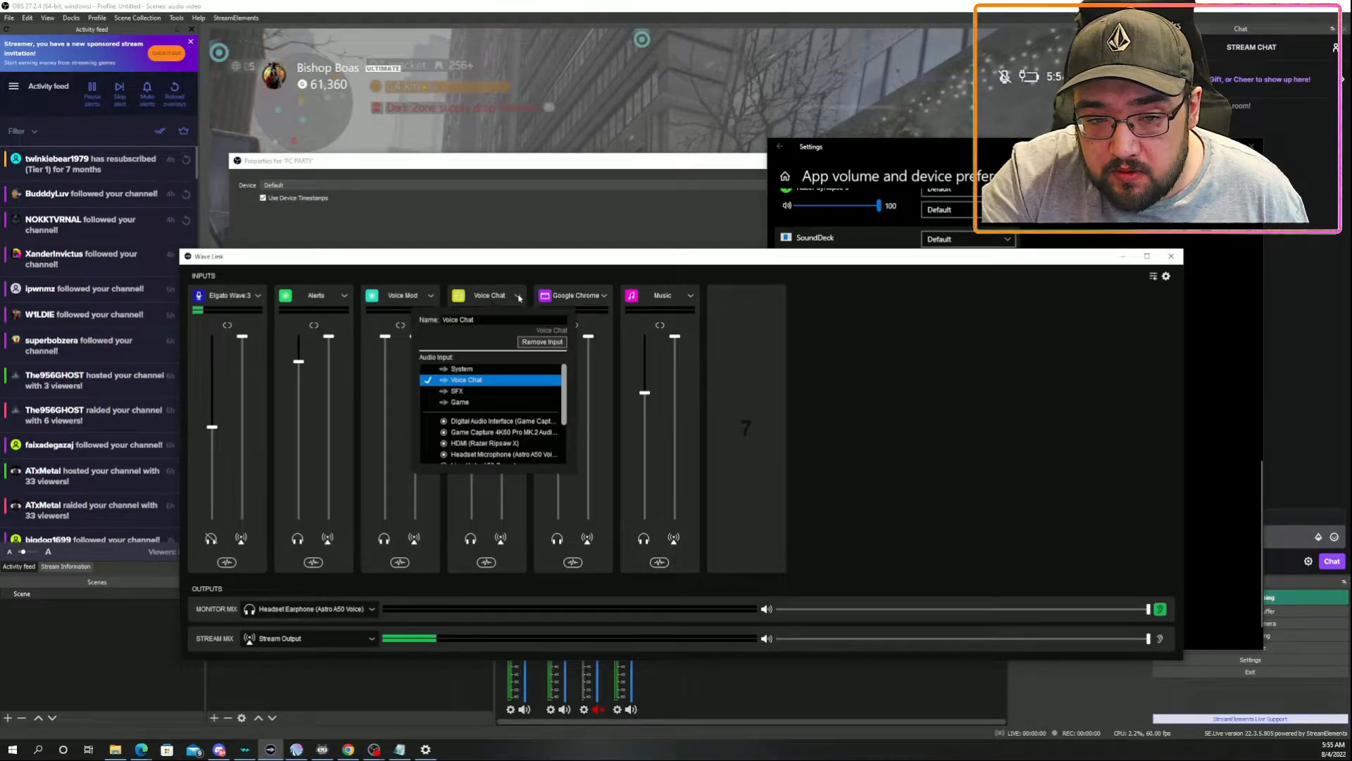
left_click(512, 280)
left_click(1198, 360)
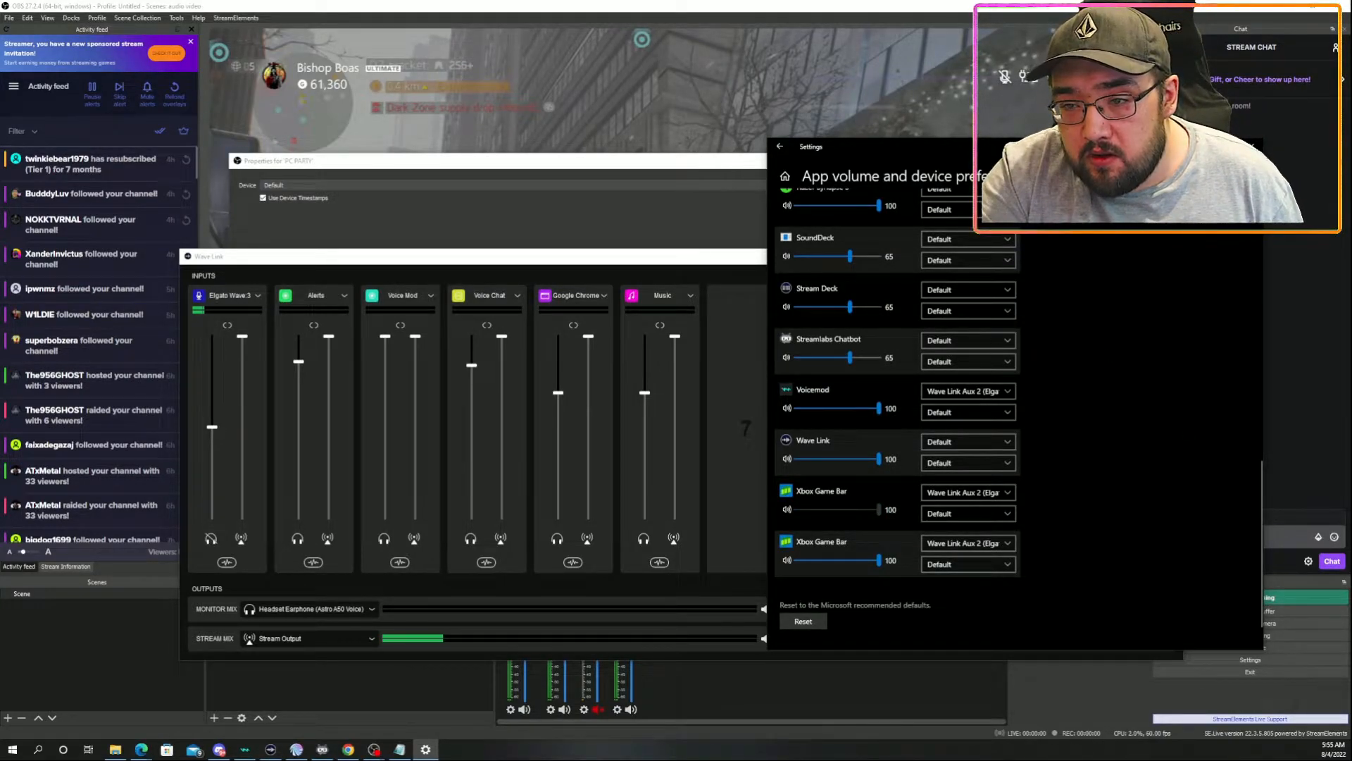
left_click(746, 423)
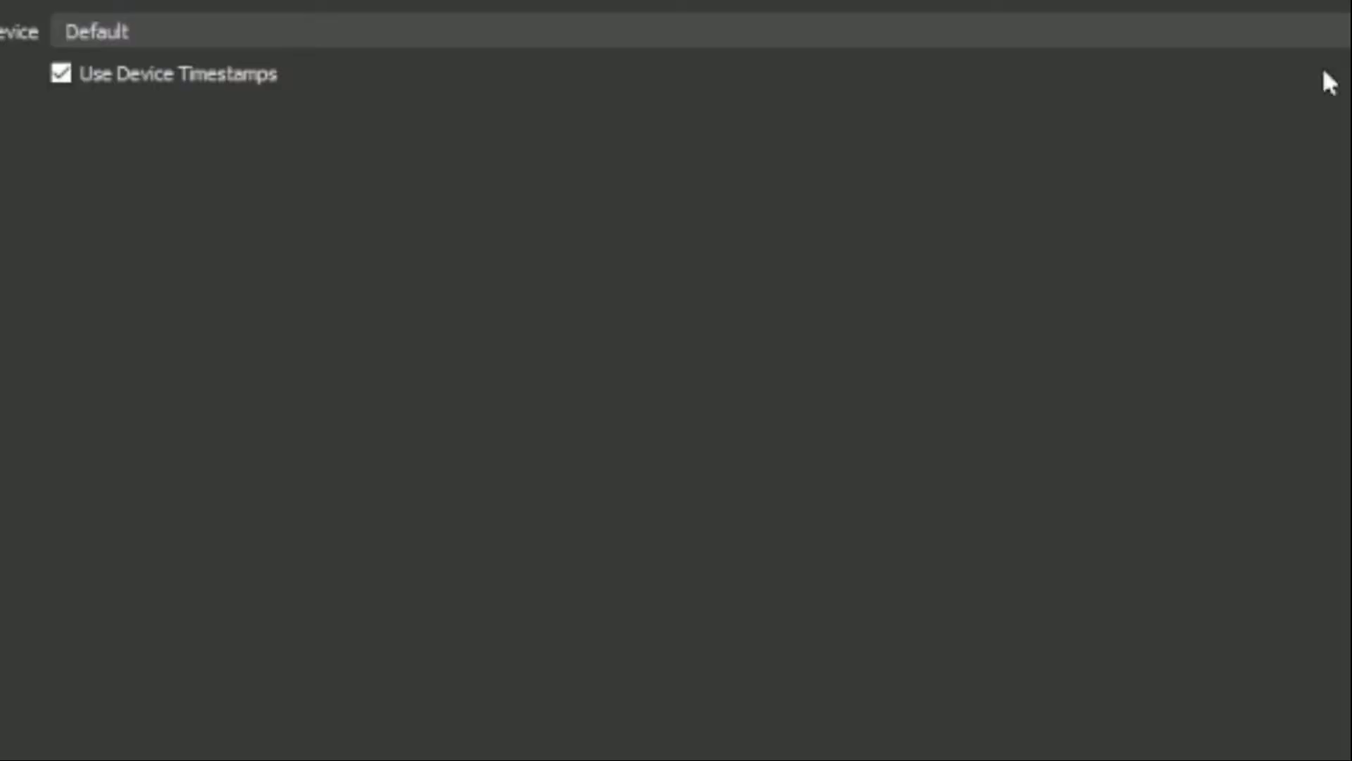
Step: Set PC PARTY's device to Wave Link Aux 2 (Elgato Wave:3) and accept the properties
left_click(872, 32)
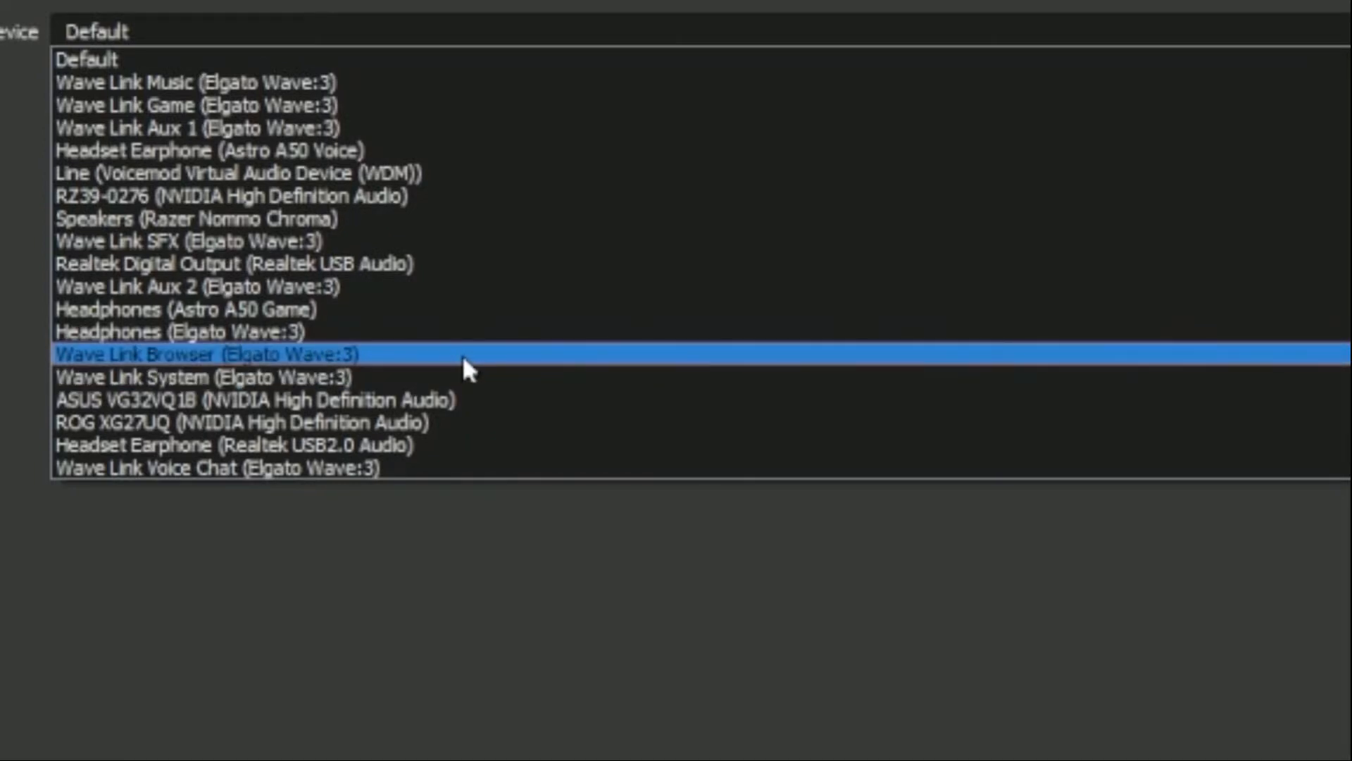
left_click(448, 286)
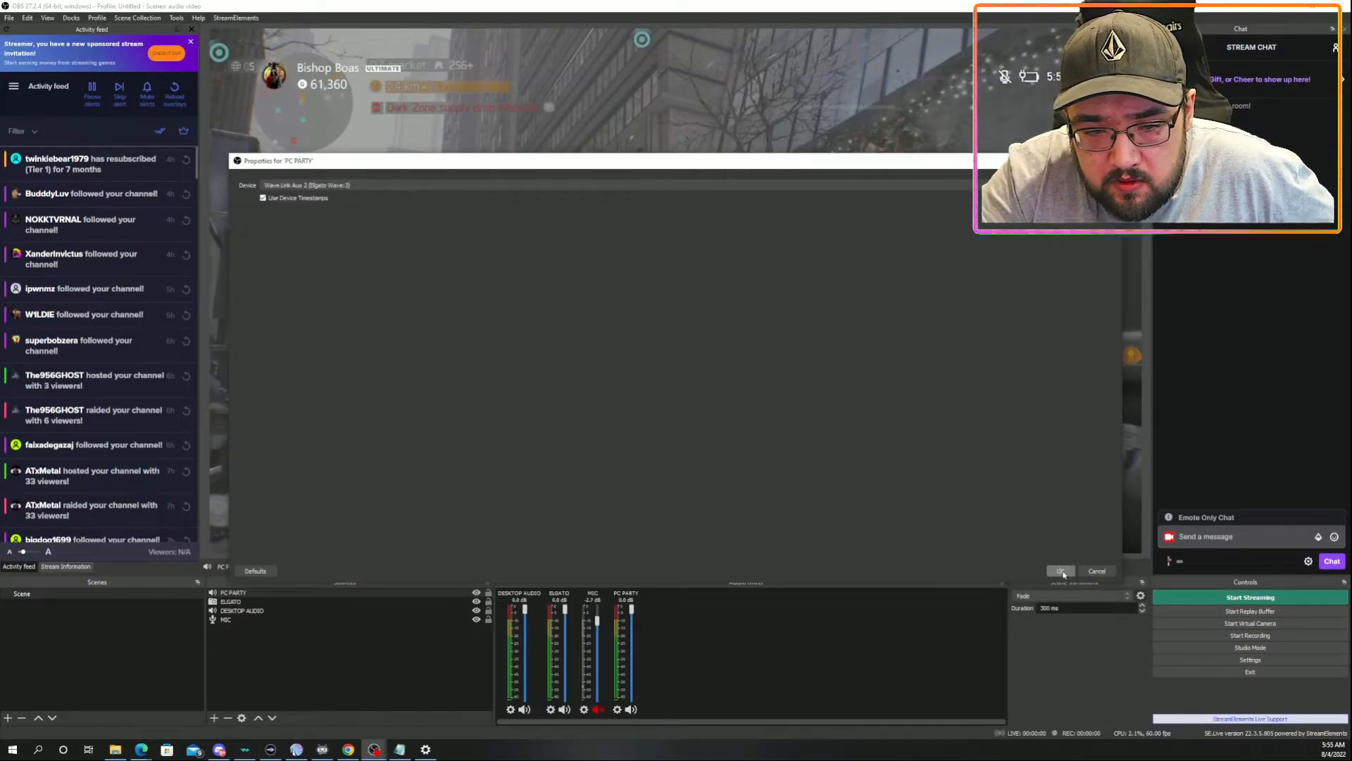
left_click(1075, 571)
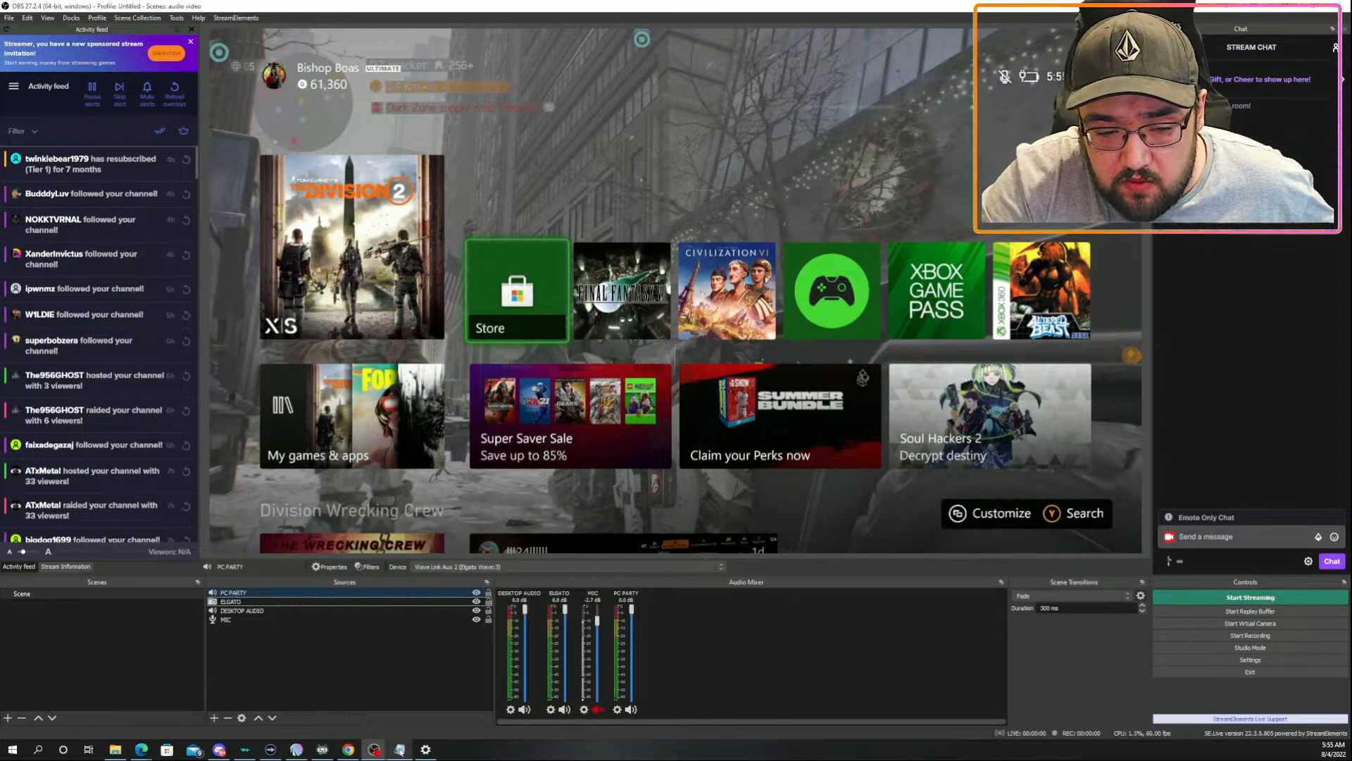
Step: Switch to Wave Link to inspect the Google Chrome channel's audio input and open the app volume and device preferences
left_click(275, 751)
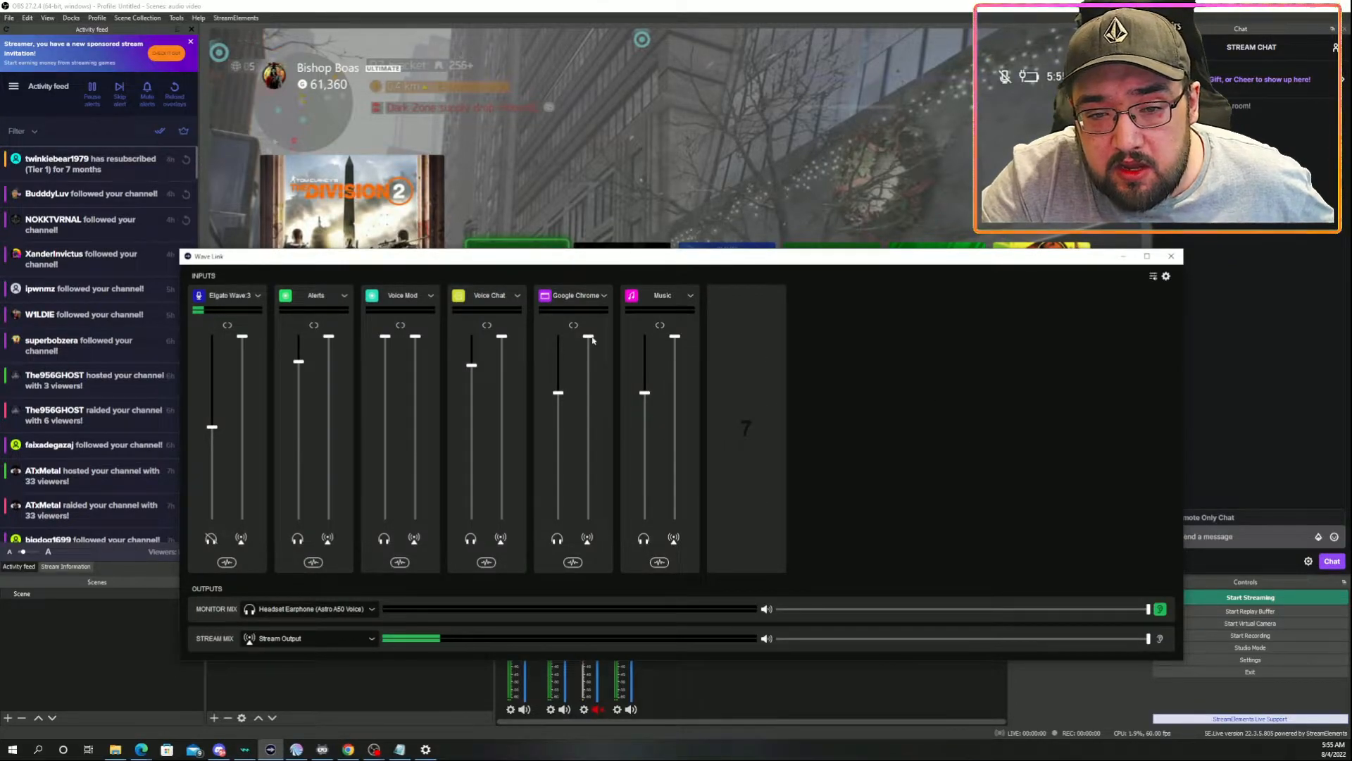
left_click(603, 296)
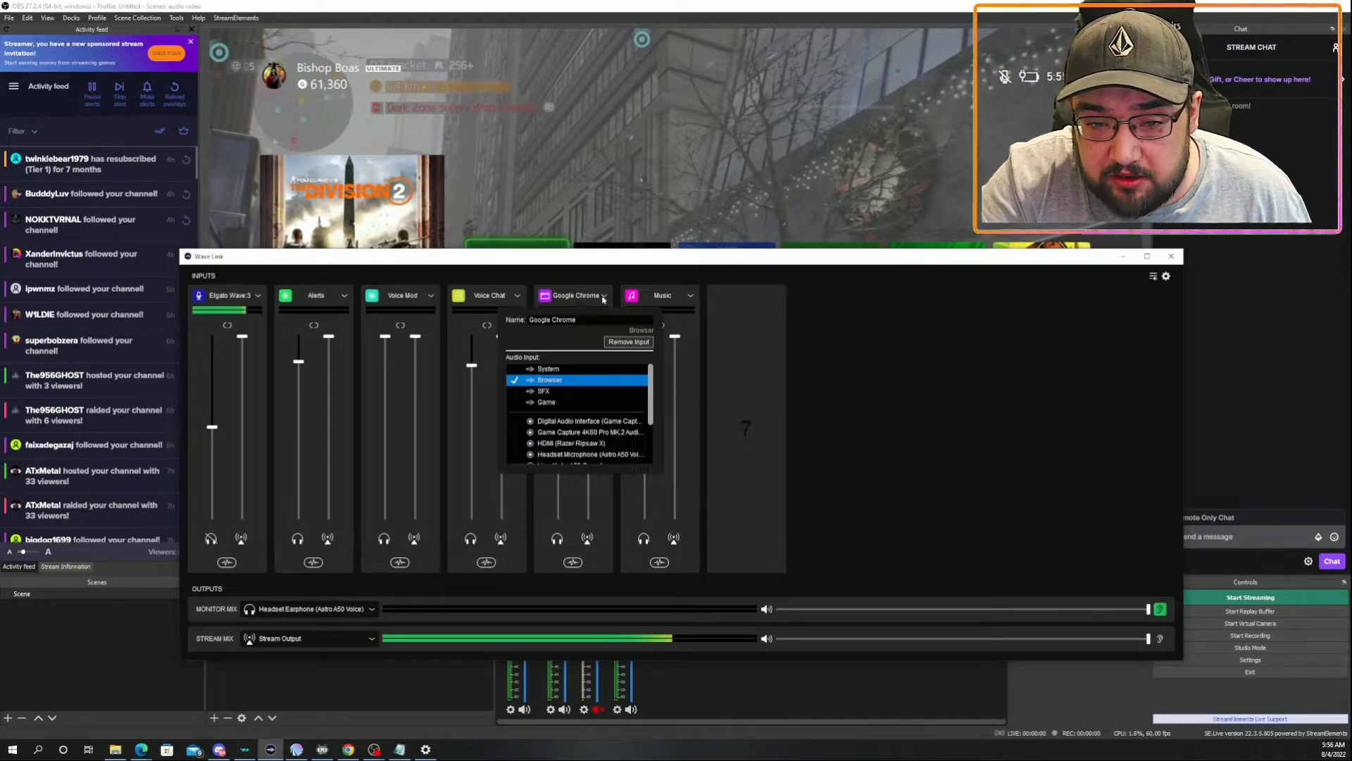
left_click(1153, 281)
left_click(1154, 278)
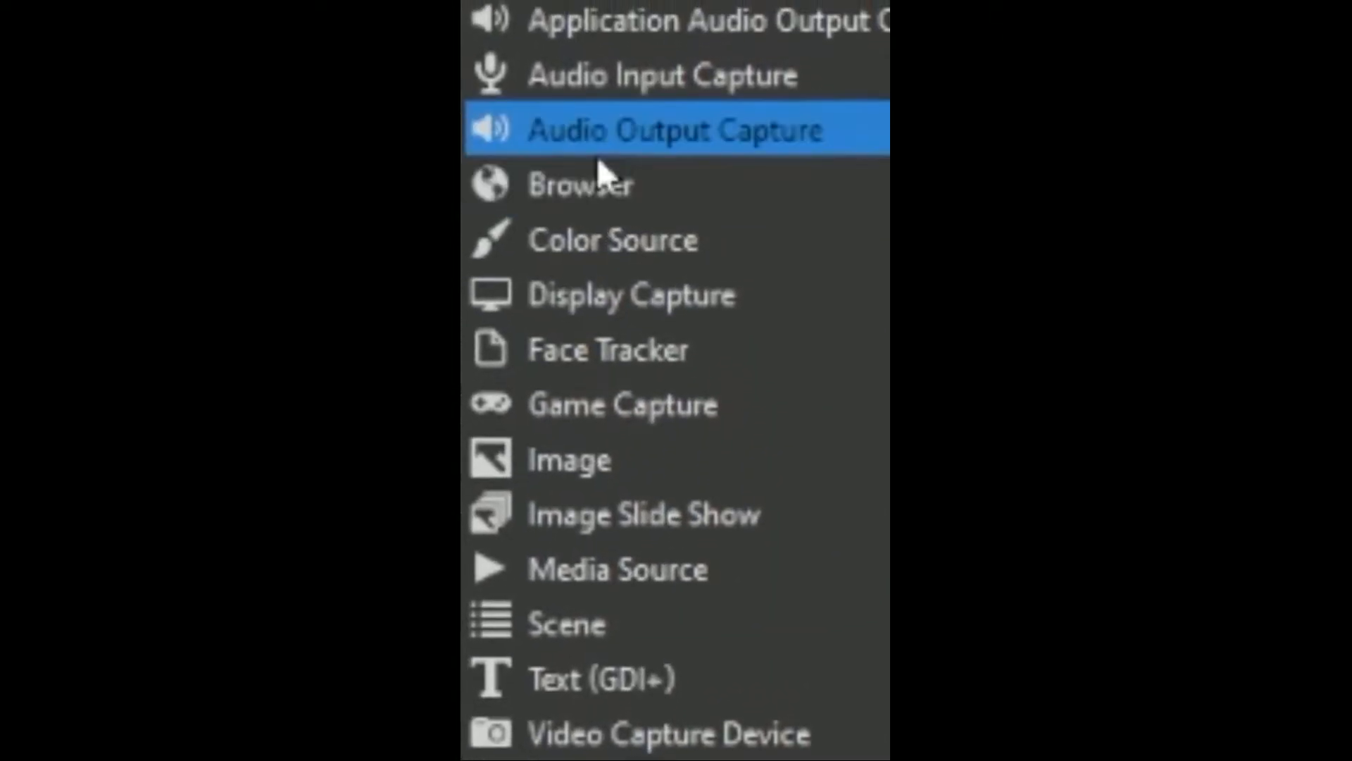
Step: Add a new Audio Output Capture source named GOOGLE CHROME to the OBS scene
left_click(613, 116)
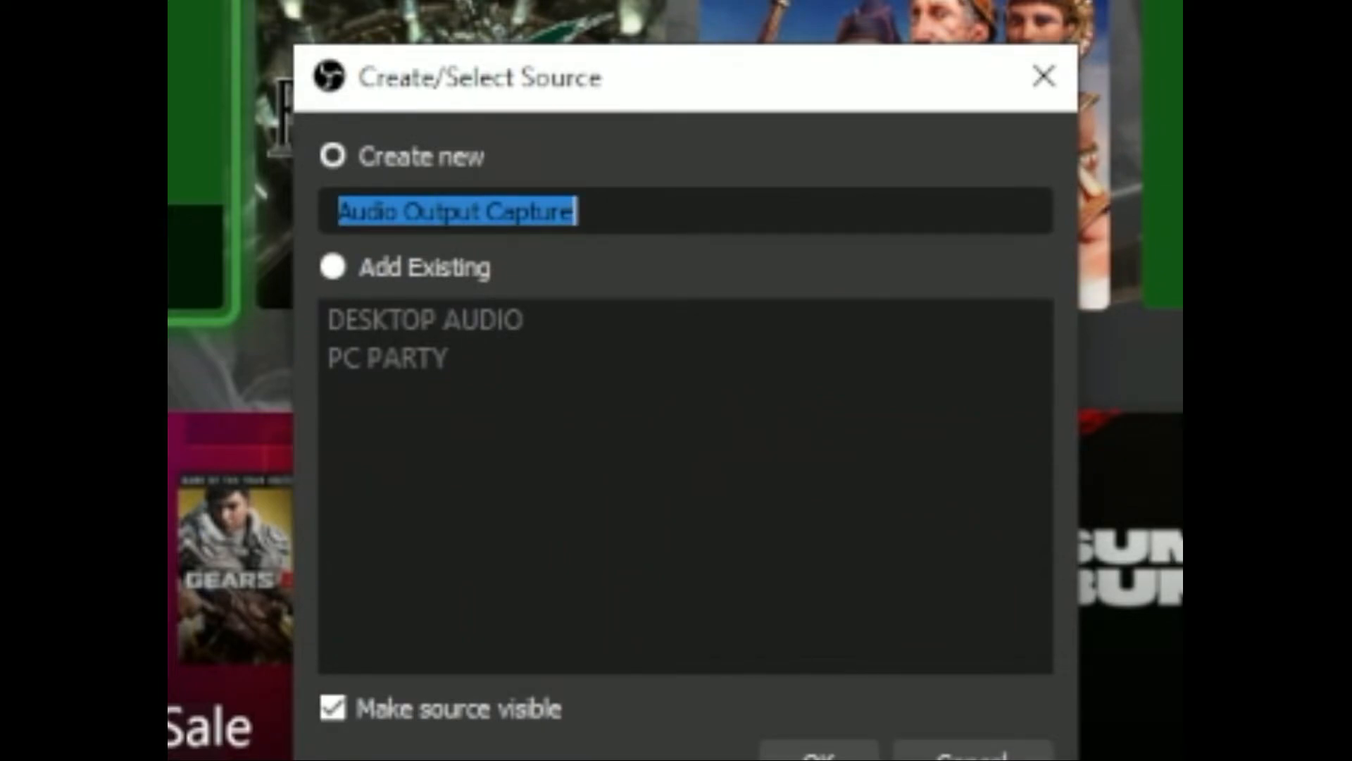
type("GOO")
key("BackSpace")
key("BackSpace")
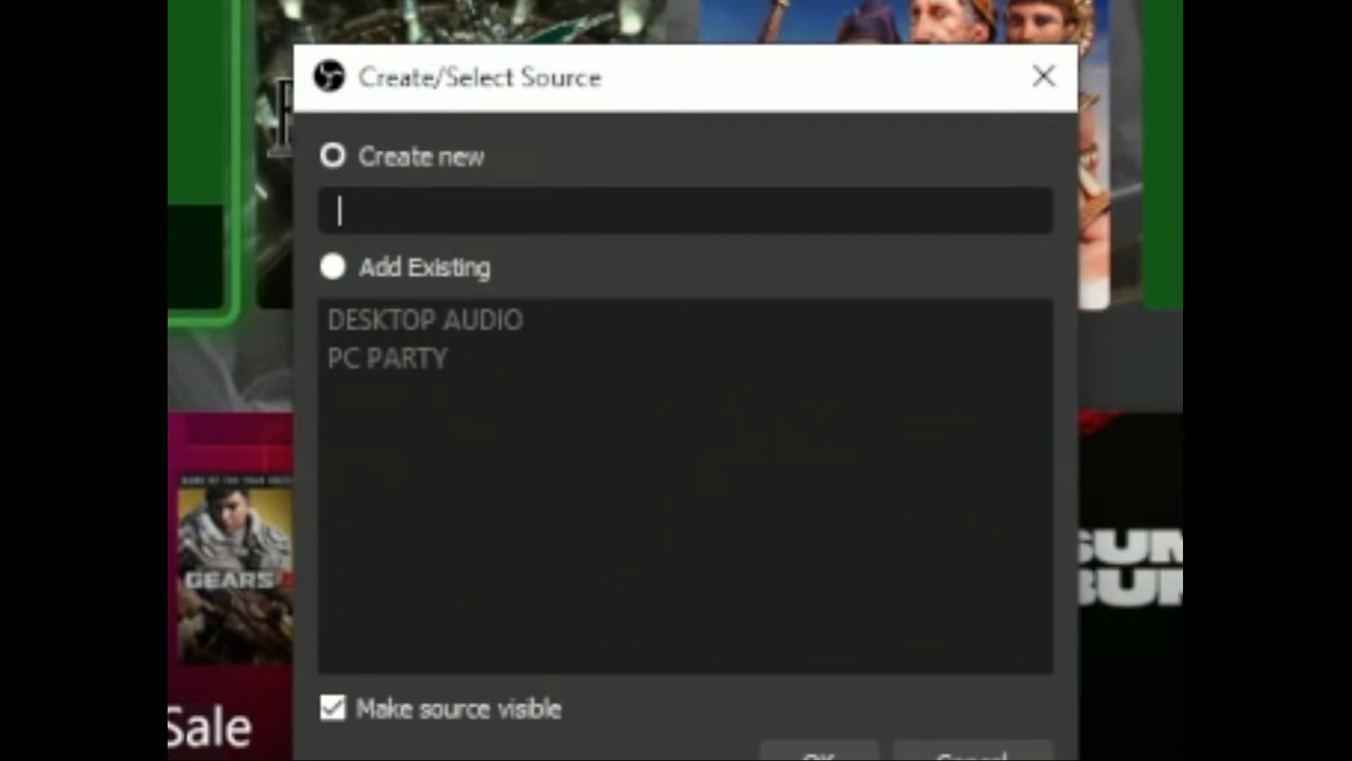
type("OOGLE CHRO")
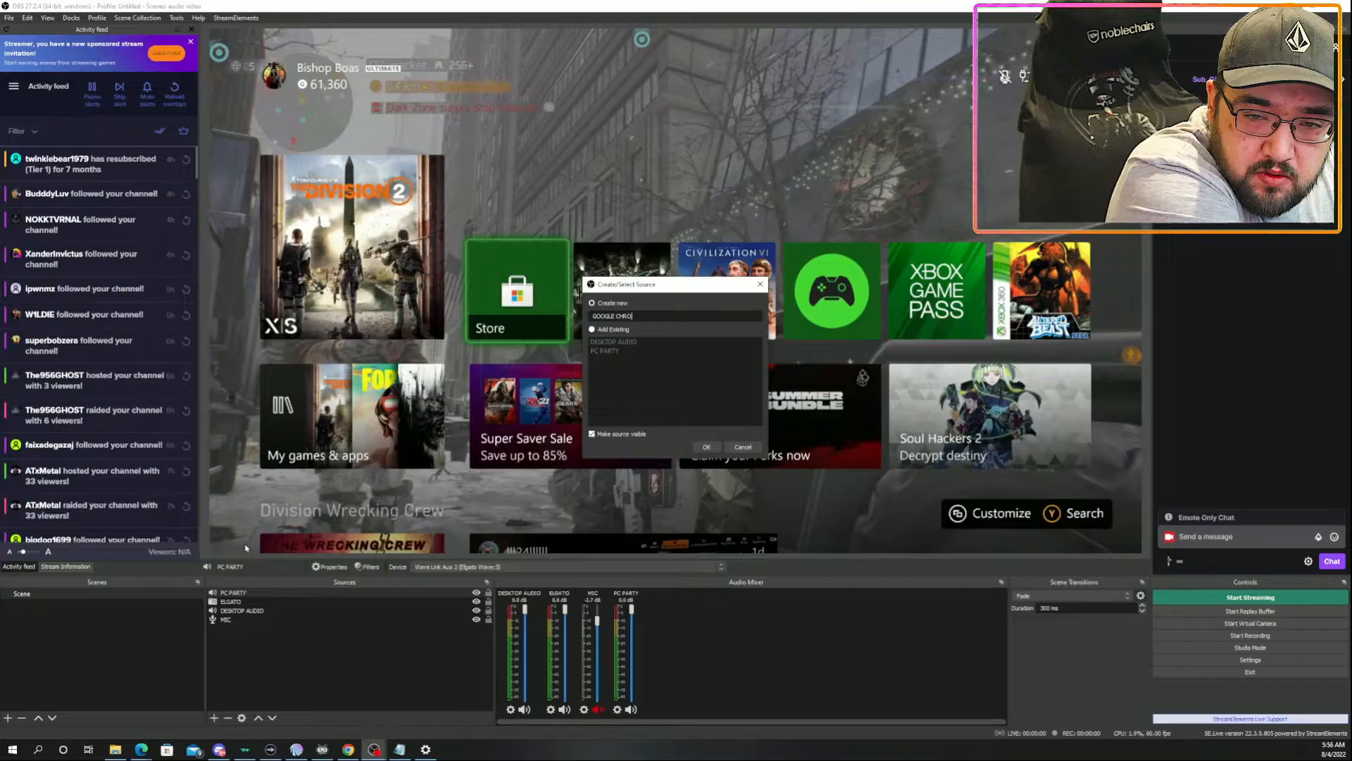
type("ME")
key("Return")
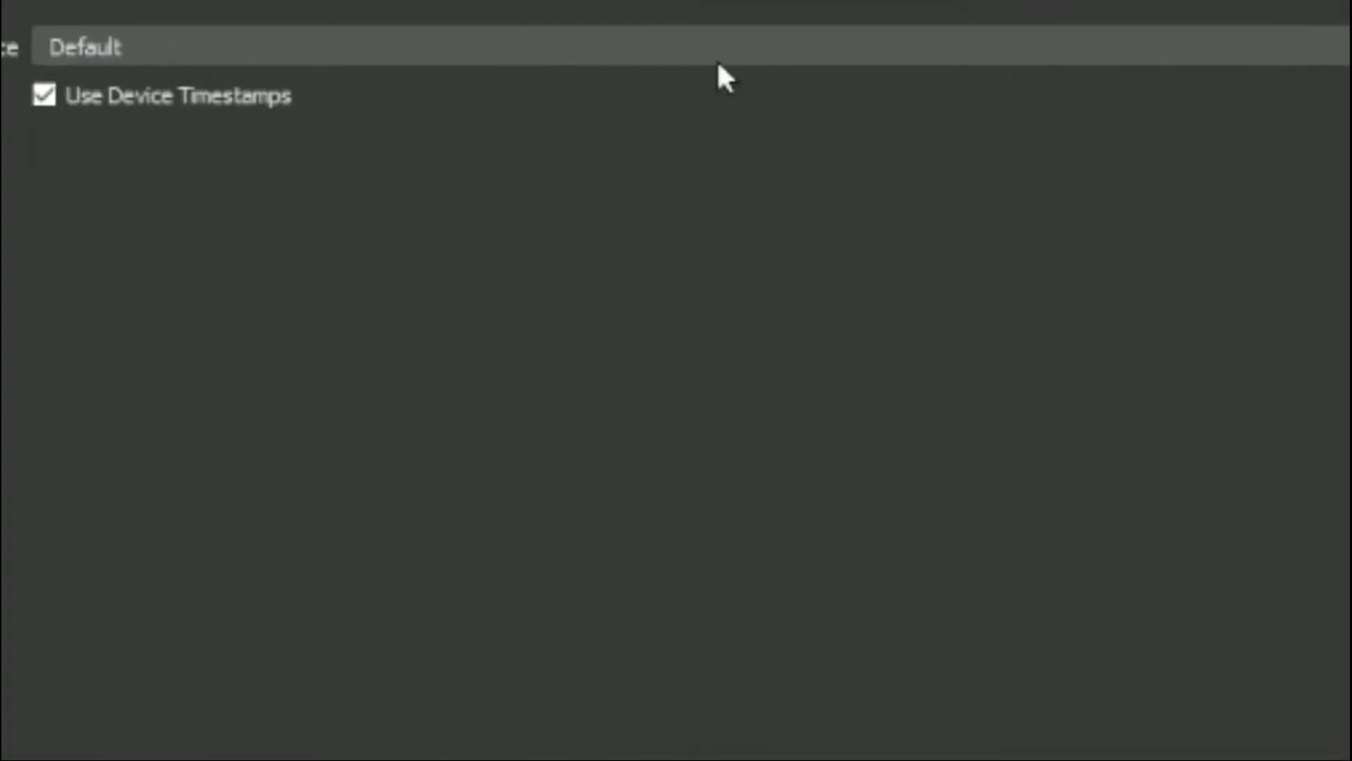
Step: Set GOOGLE CHROME's device to Wave Link Browser (Elgato Wave:3) and accept the properties
left_click(444, 188)
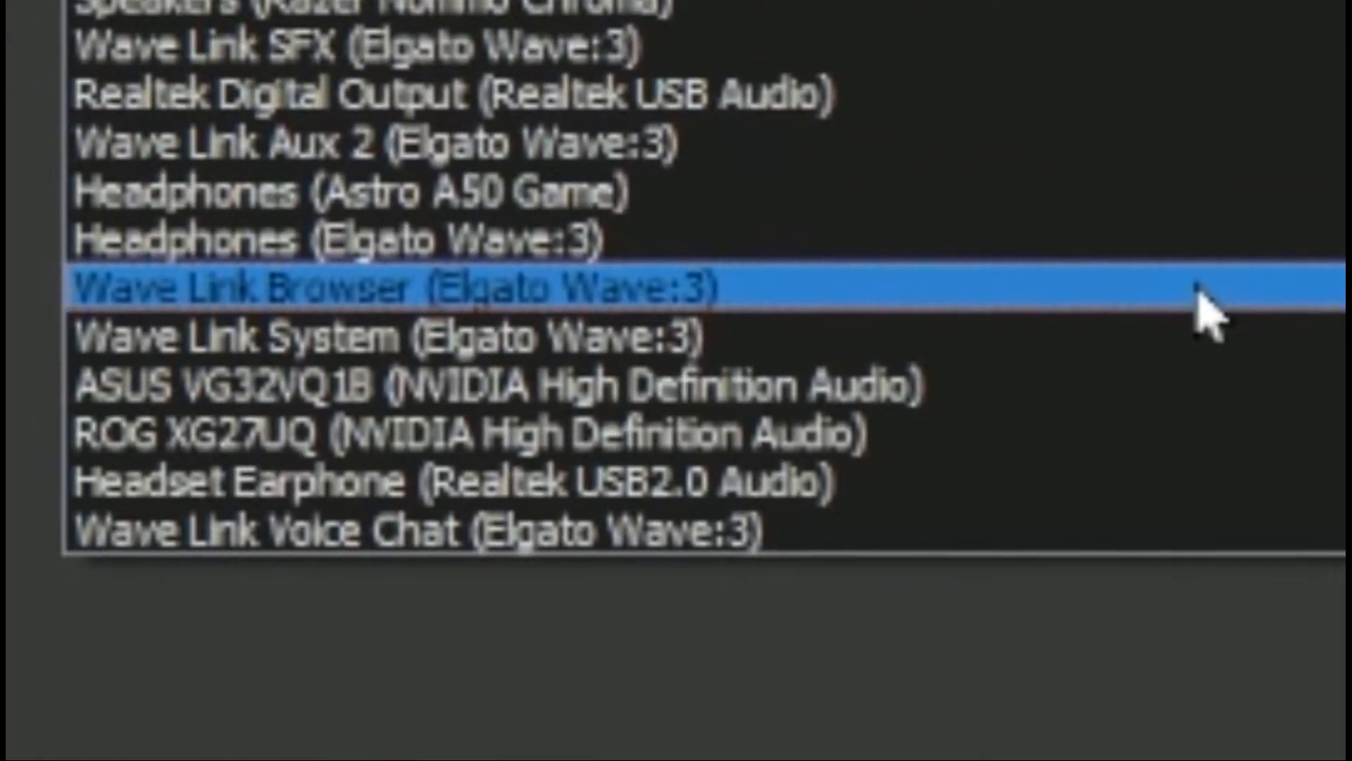
left_click(1056, 327)
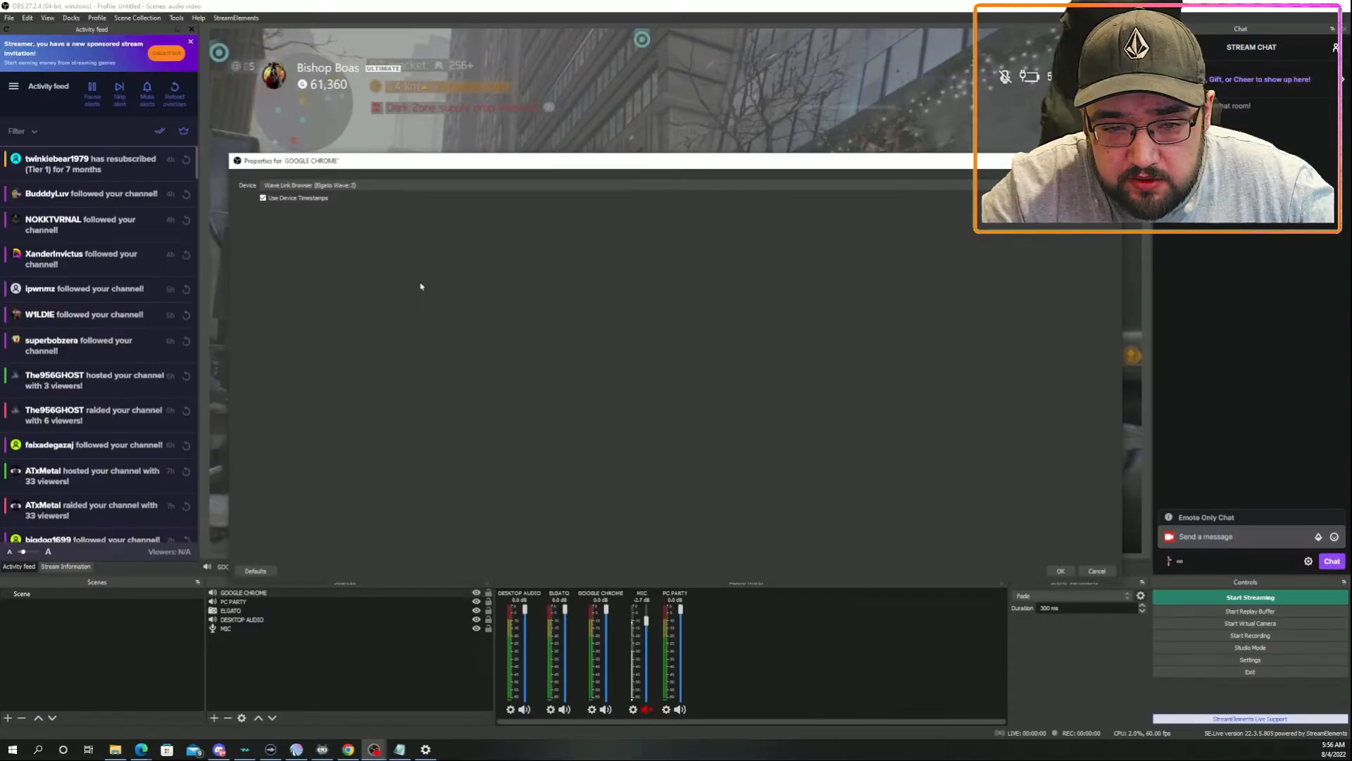
left_click(1060, 570)
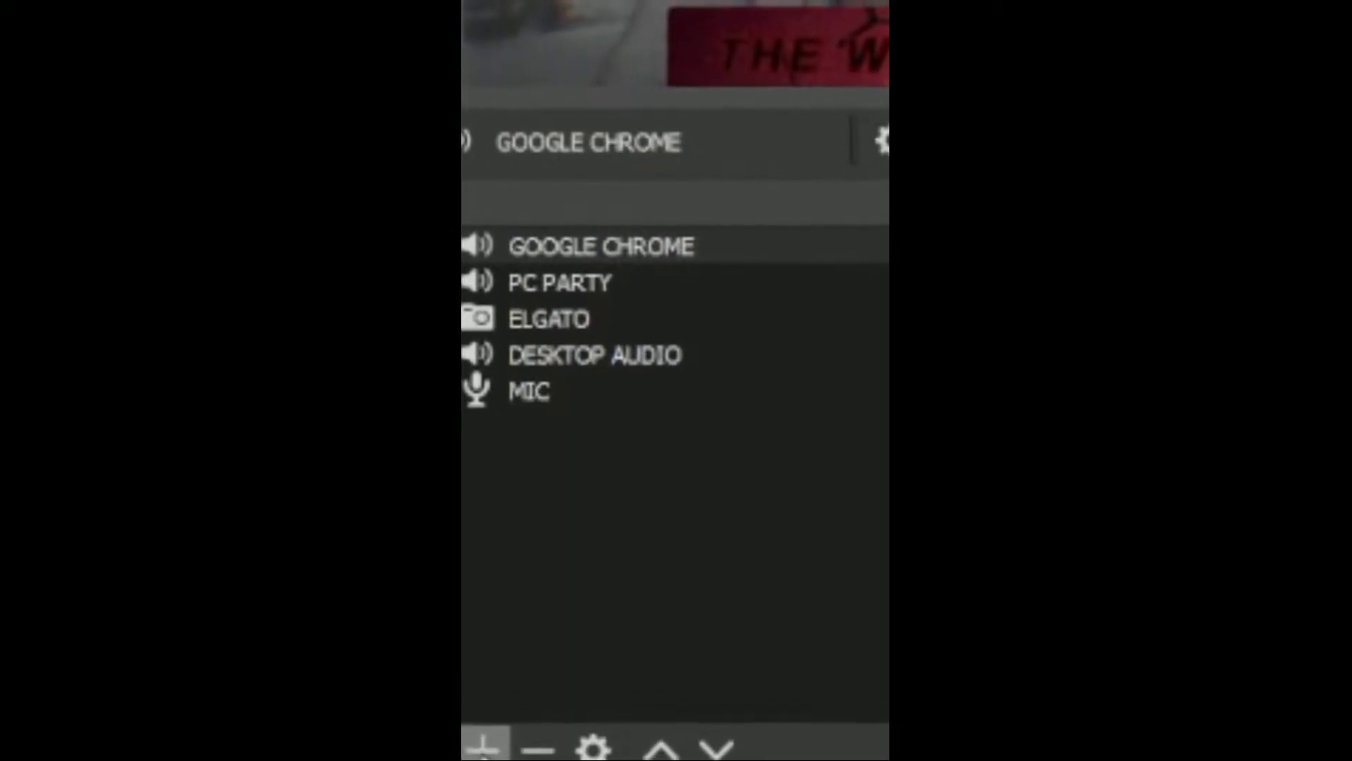
Step: Add a new Audio Output Capture source named SPOTIFY to the scene
left_click(214, 718)
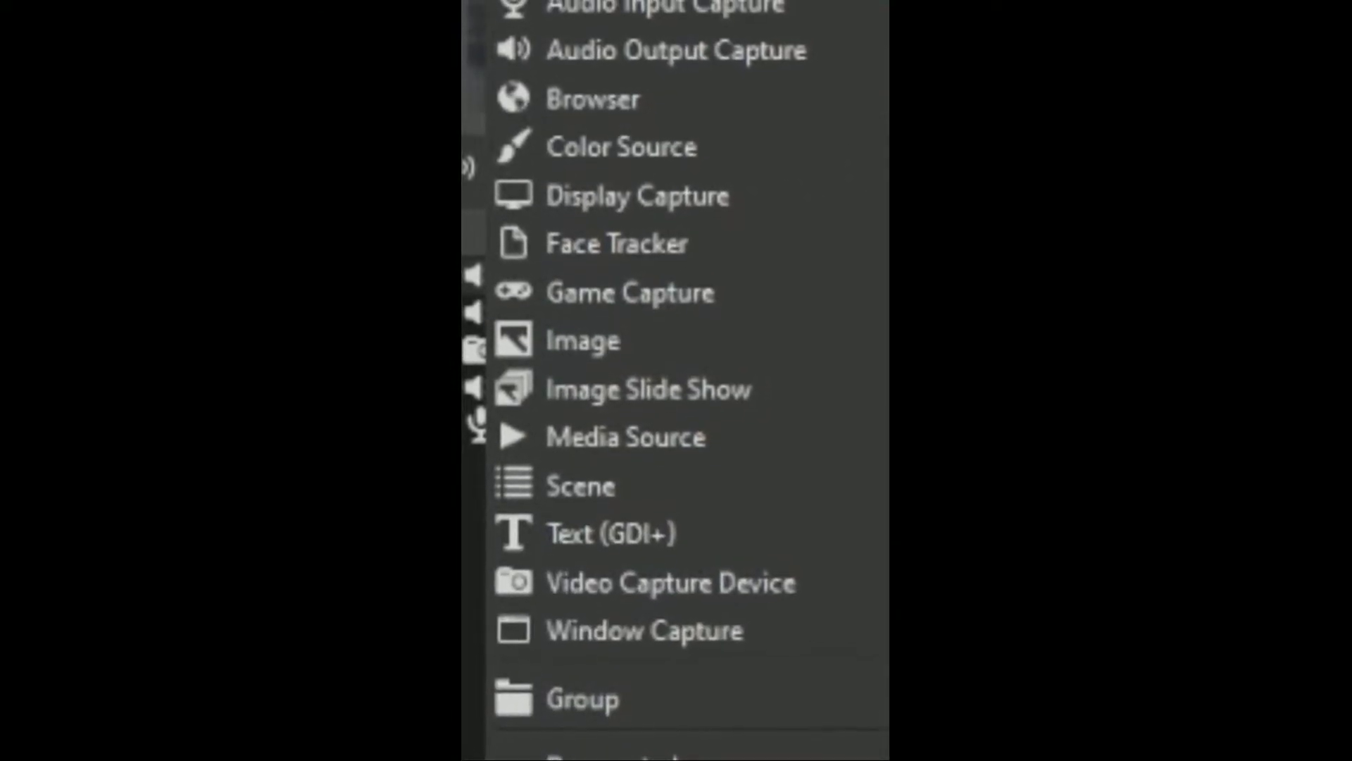
left_click(668, 62)
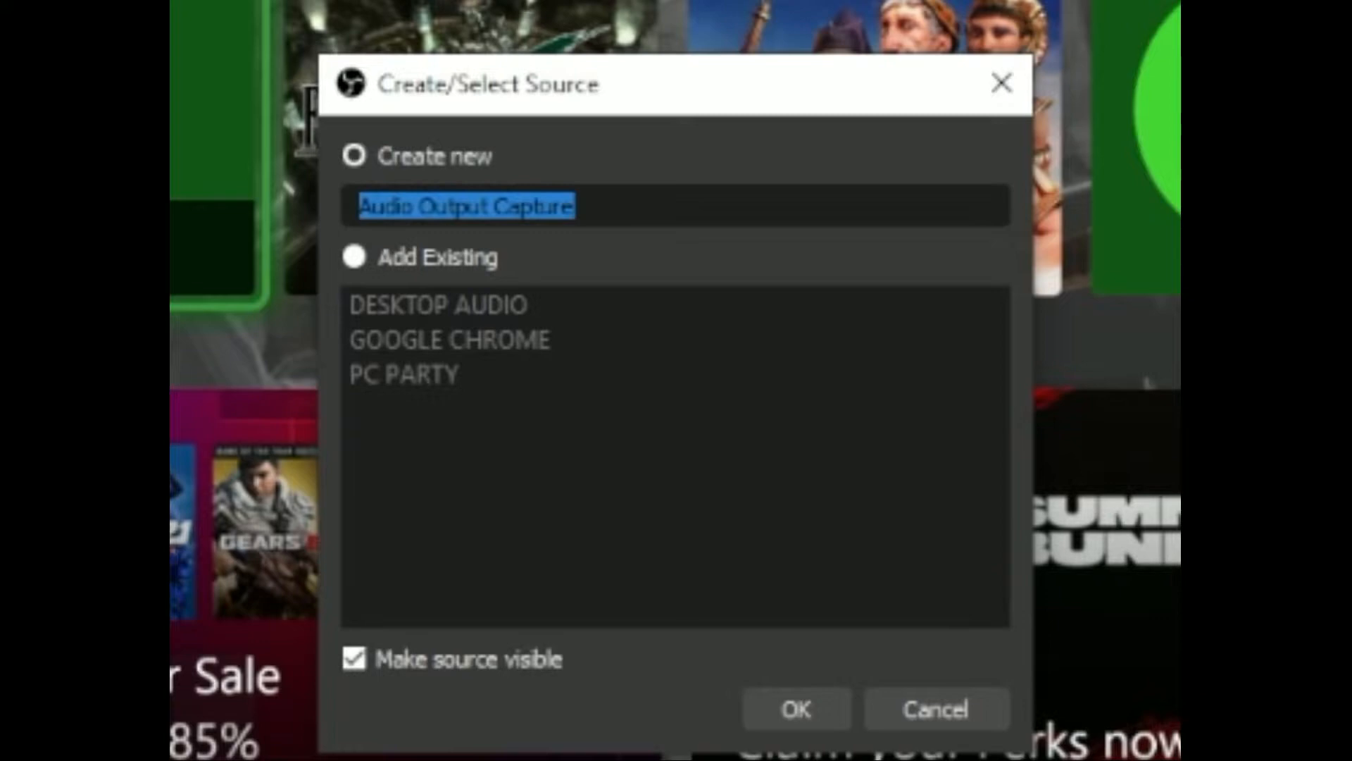
type("SPOTIFY")
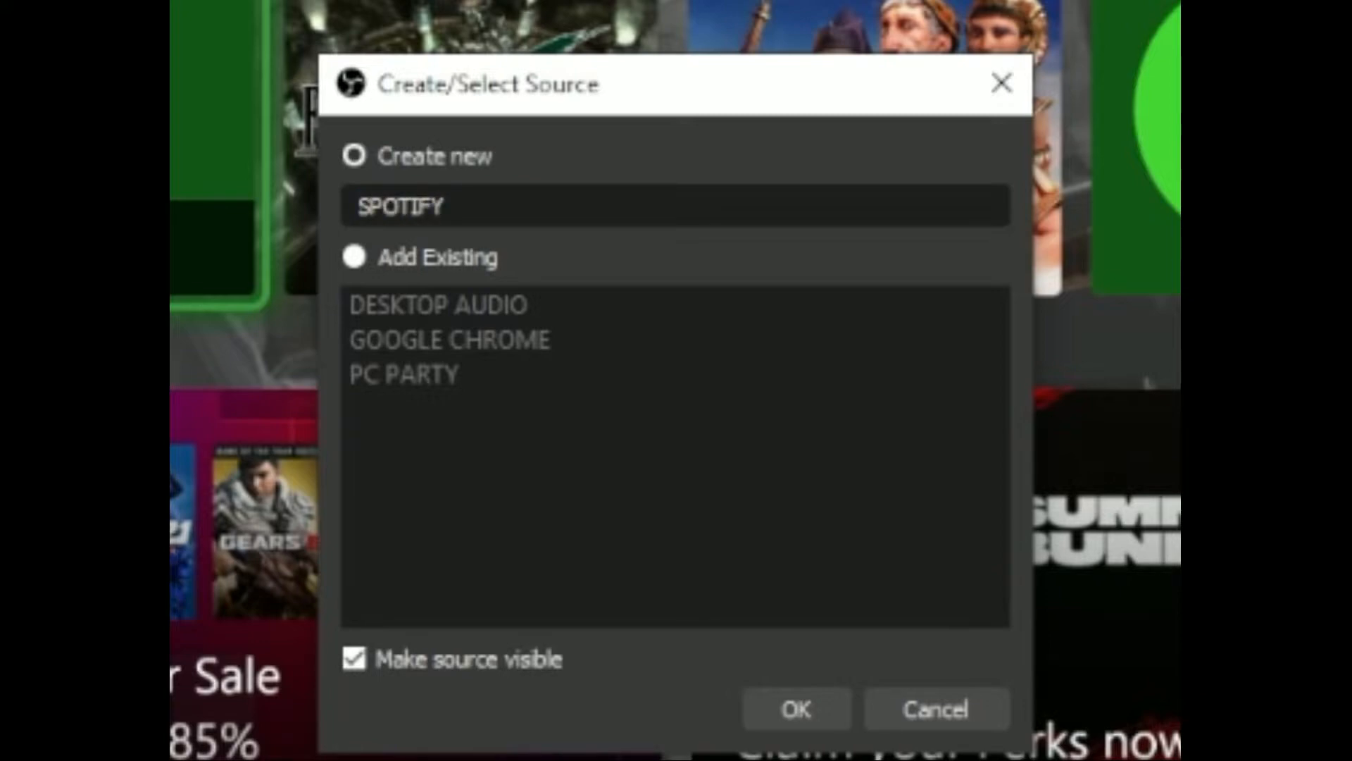
key("Return")
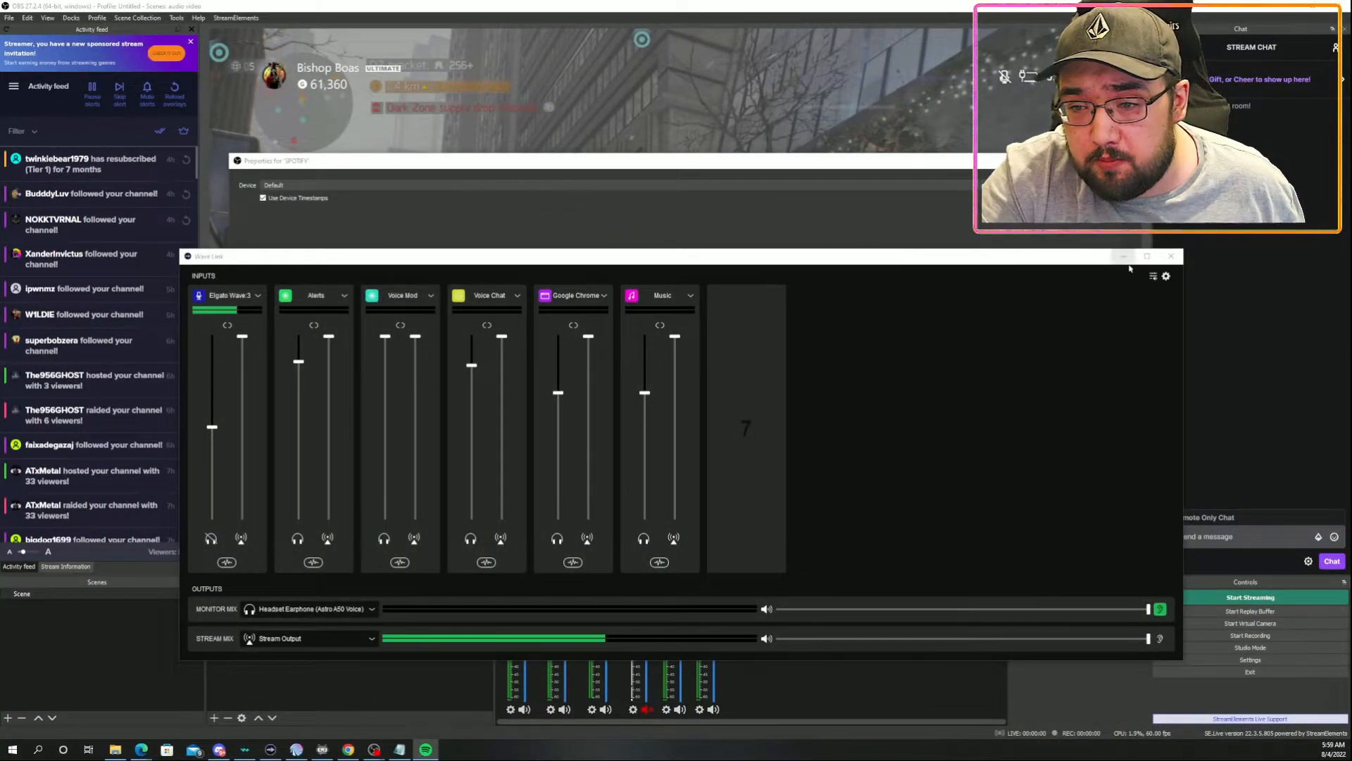
Step: Check Spotify Music's assigned output in the Windows app volume preferences via Wave Link, and return to SPOTIFY's properties in OBS
left_click(1154, 278)
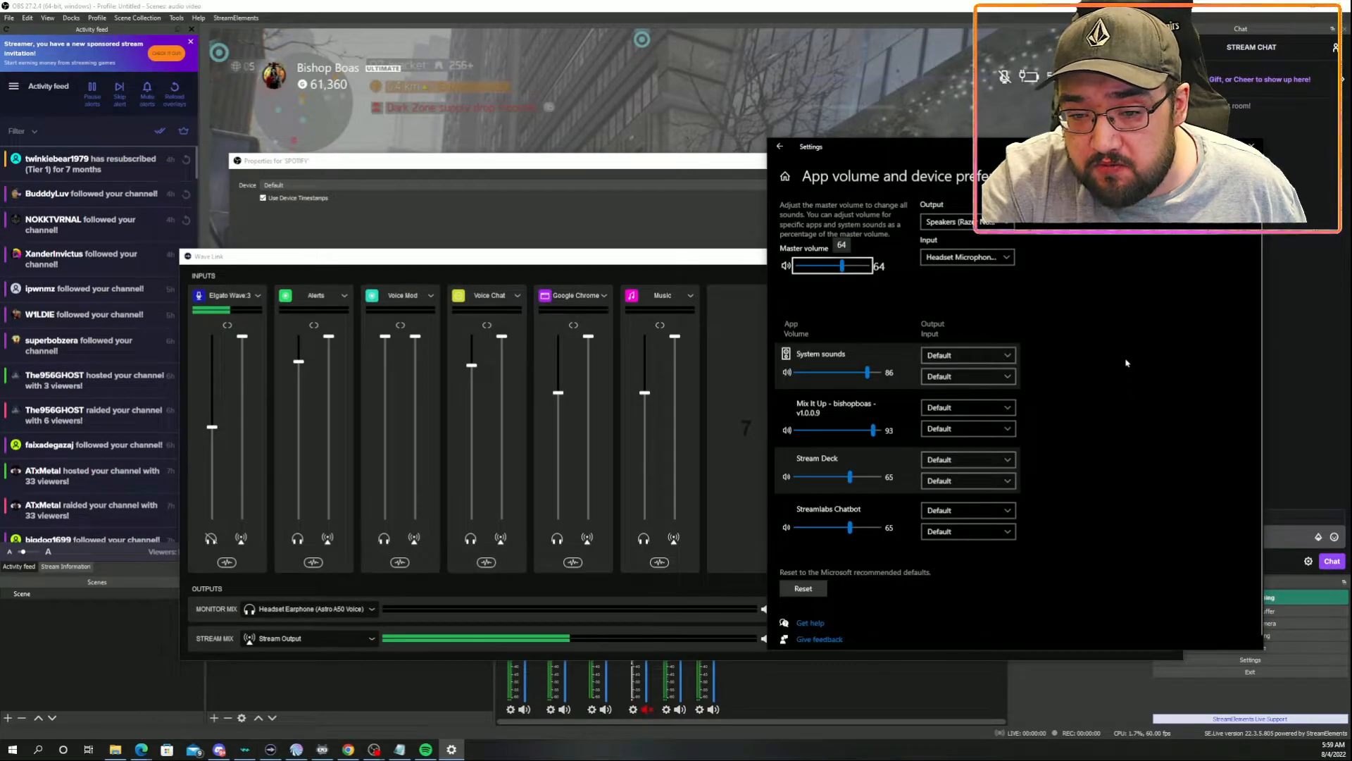
scroll(1127, 363, "down", 5)
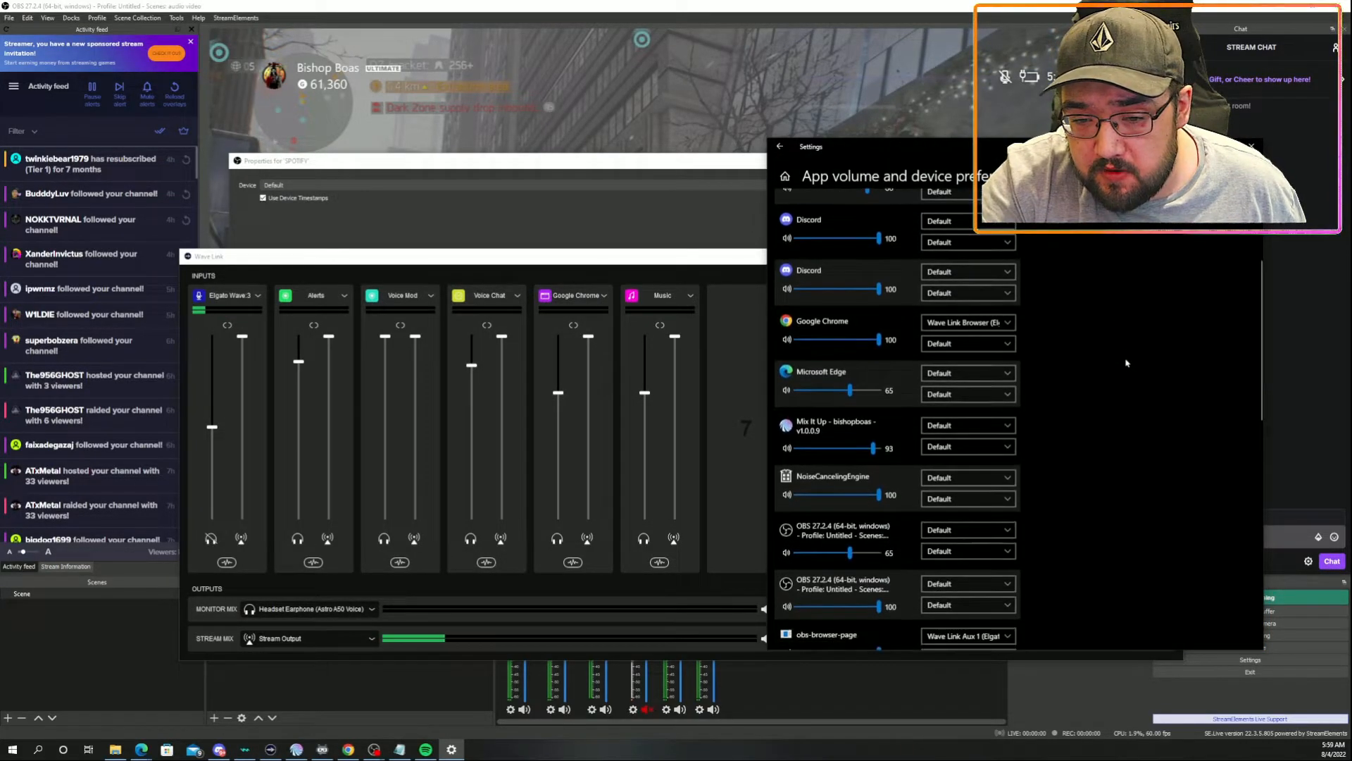
scroll(1126, 363, "down", 3)
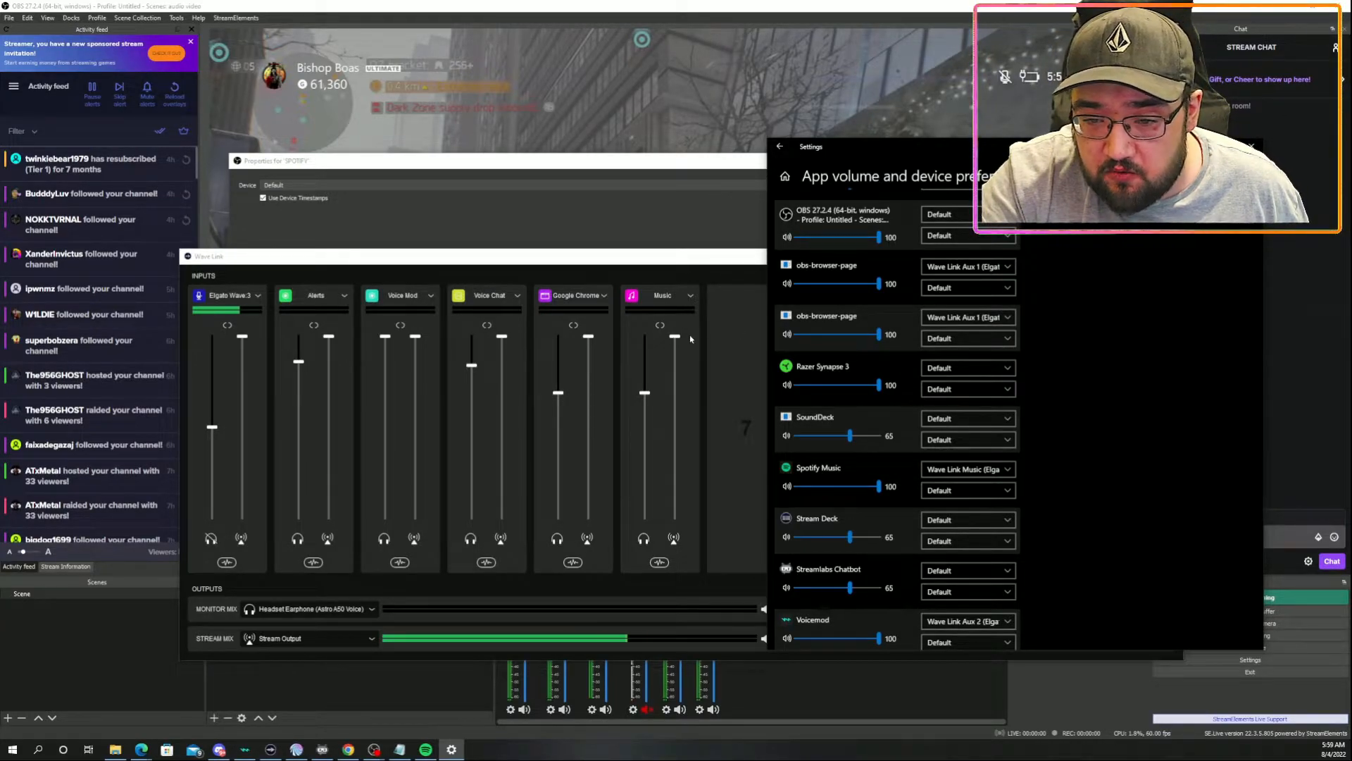
left_click(1251, 146)
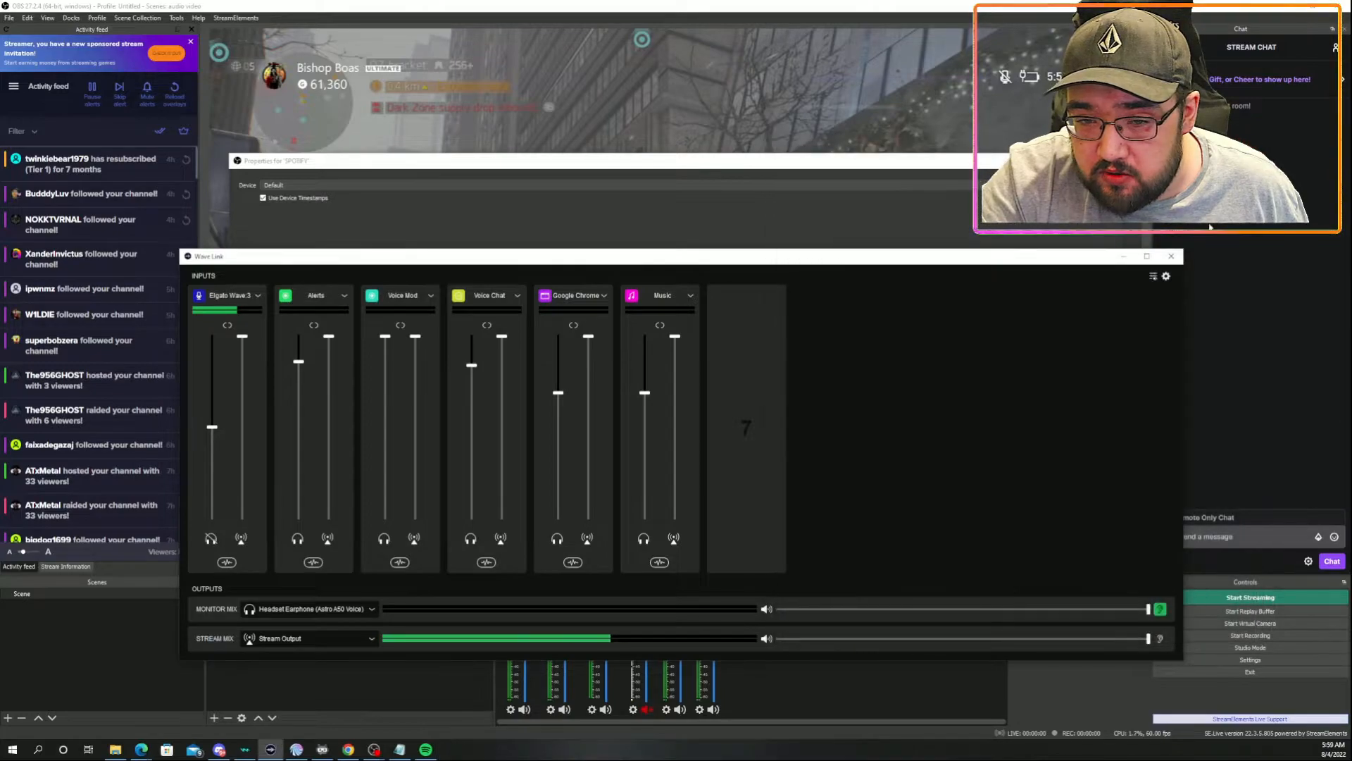
left_click(764, 221)
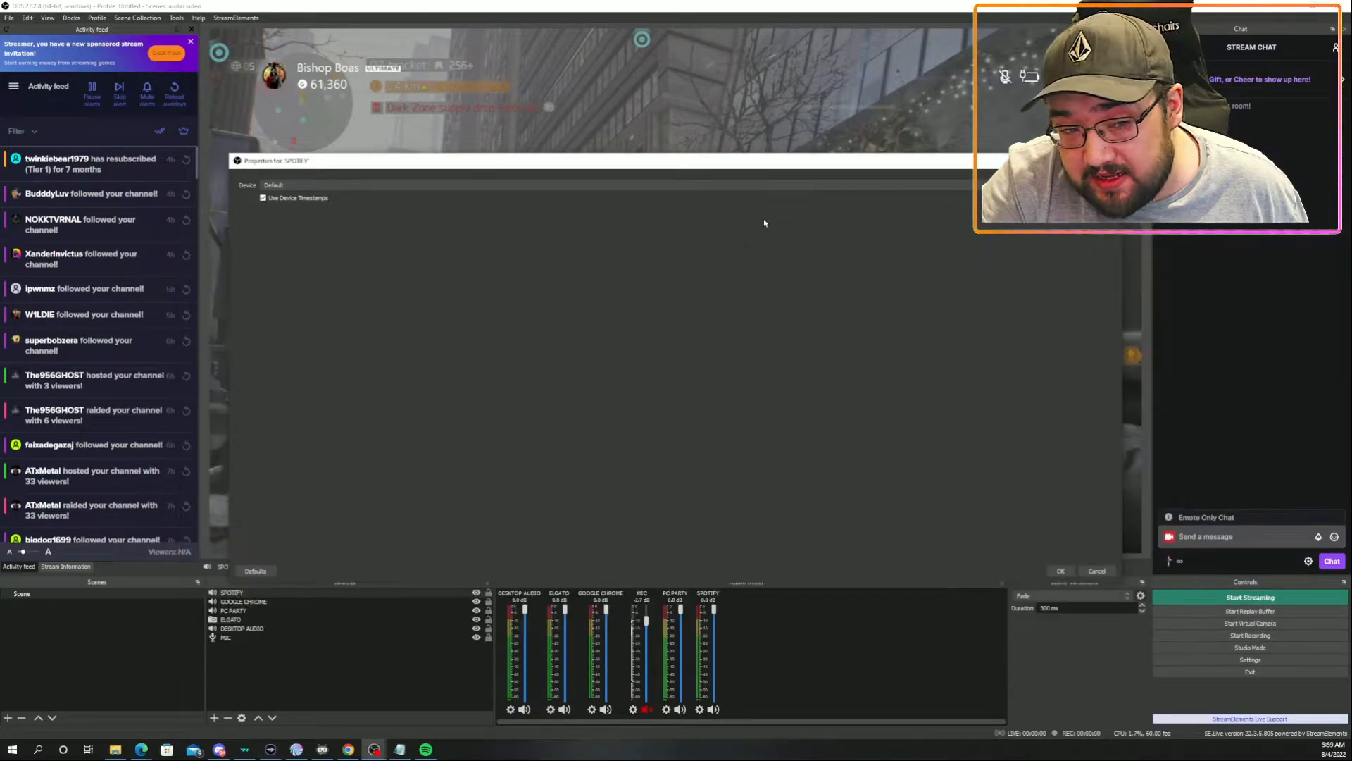
Step: Set SPOTIFY's device to Wave Link Music (Elgato Wave:3), accept the properties, and review the input channels in Wave Link
left_click(353, 184)
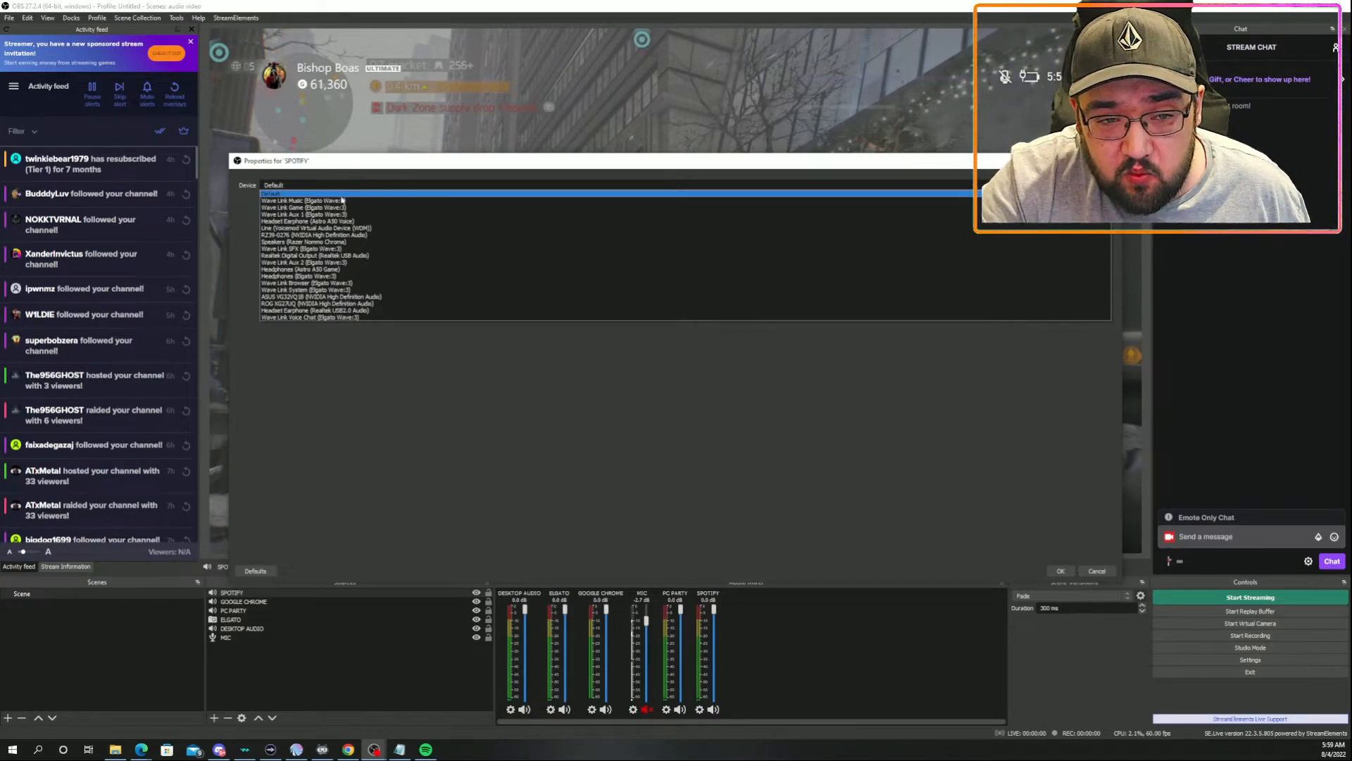
left_click(370, 202)
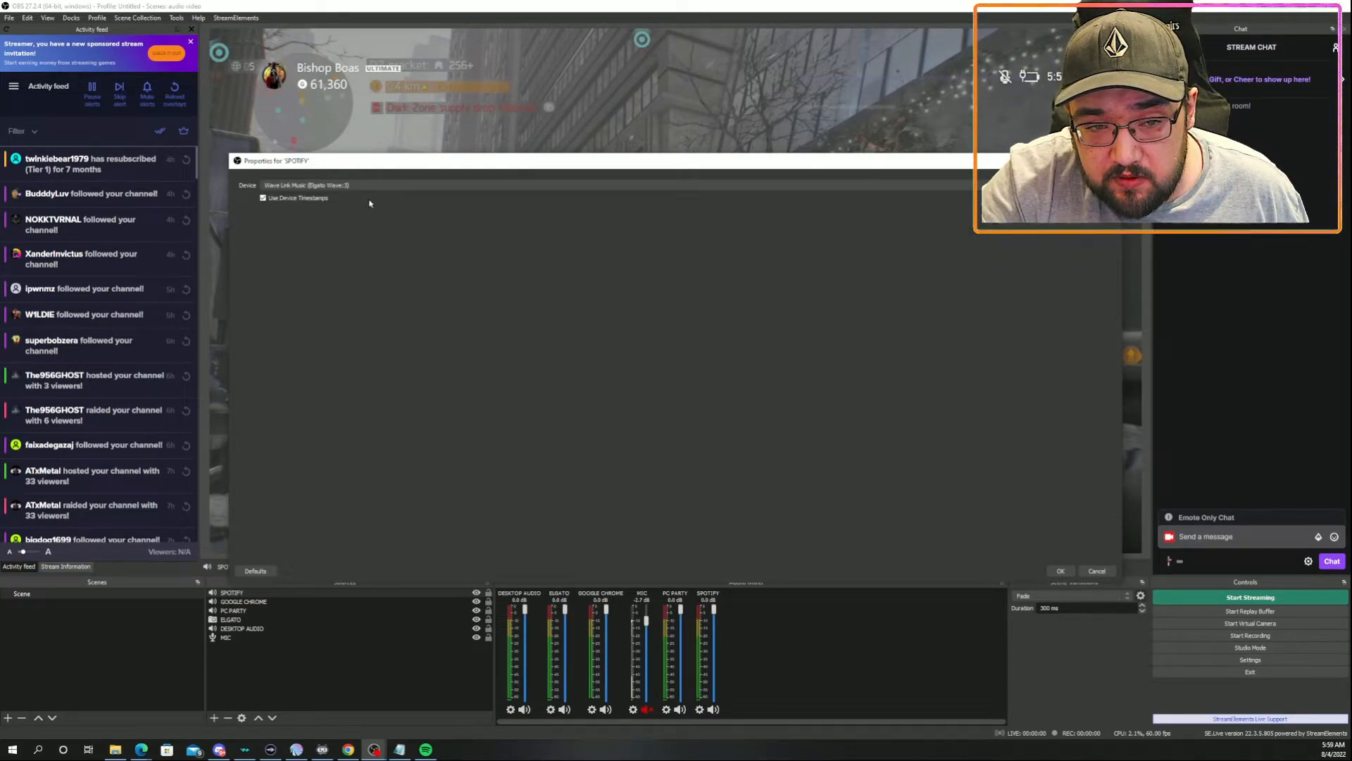
left_click(1060, 571)
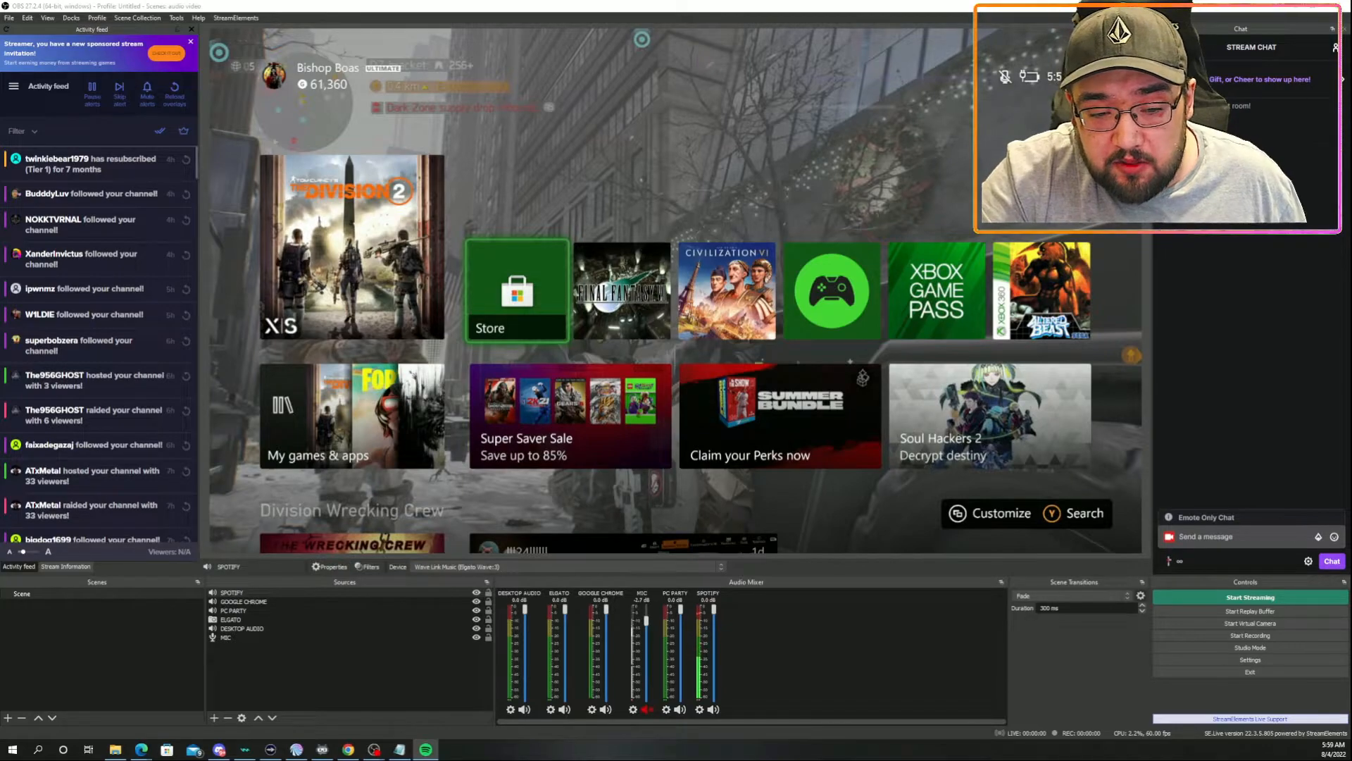
left_click(270, 750)
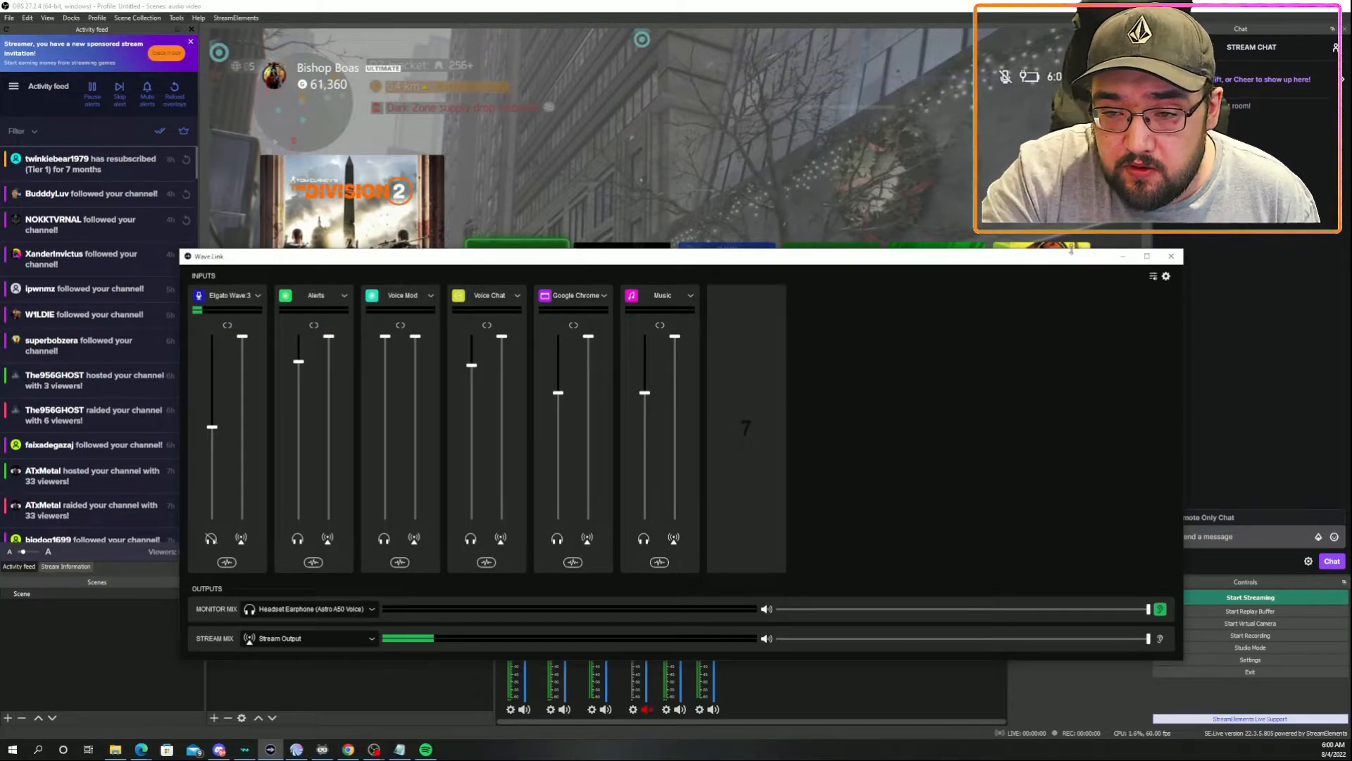
left_click(1124, 257)
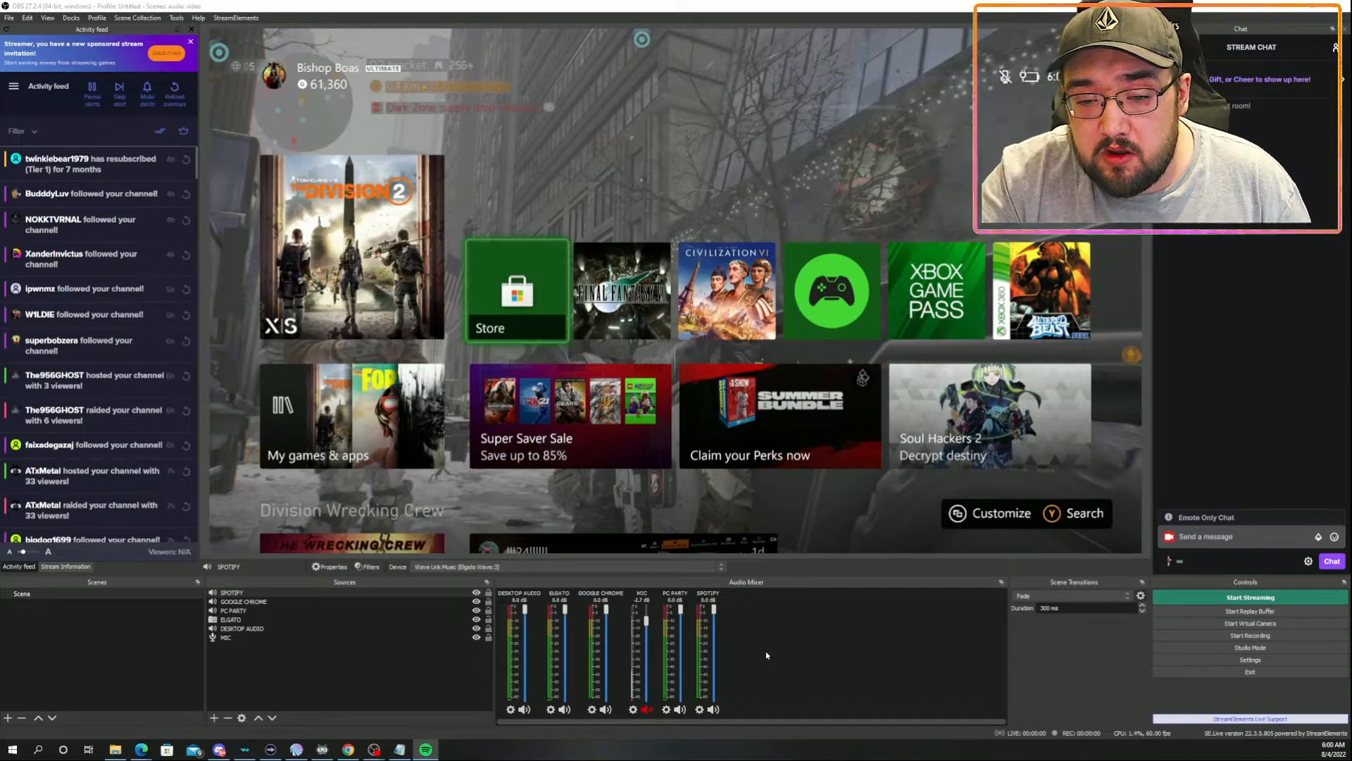
Step: Open the Advanced Audio Properties for the mixer sources and enlarge the window enough to show all six tracks
left_click(699, 709)
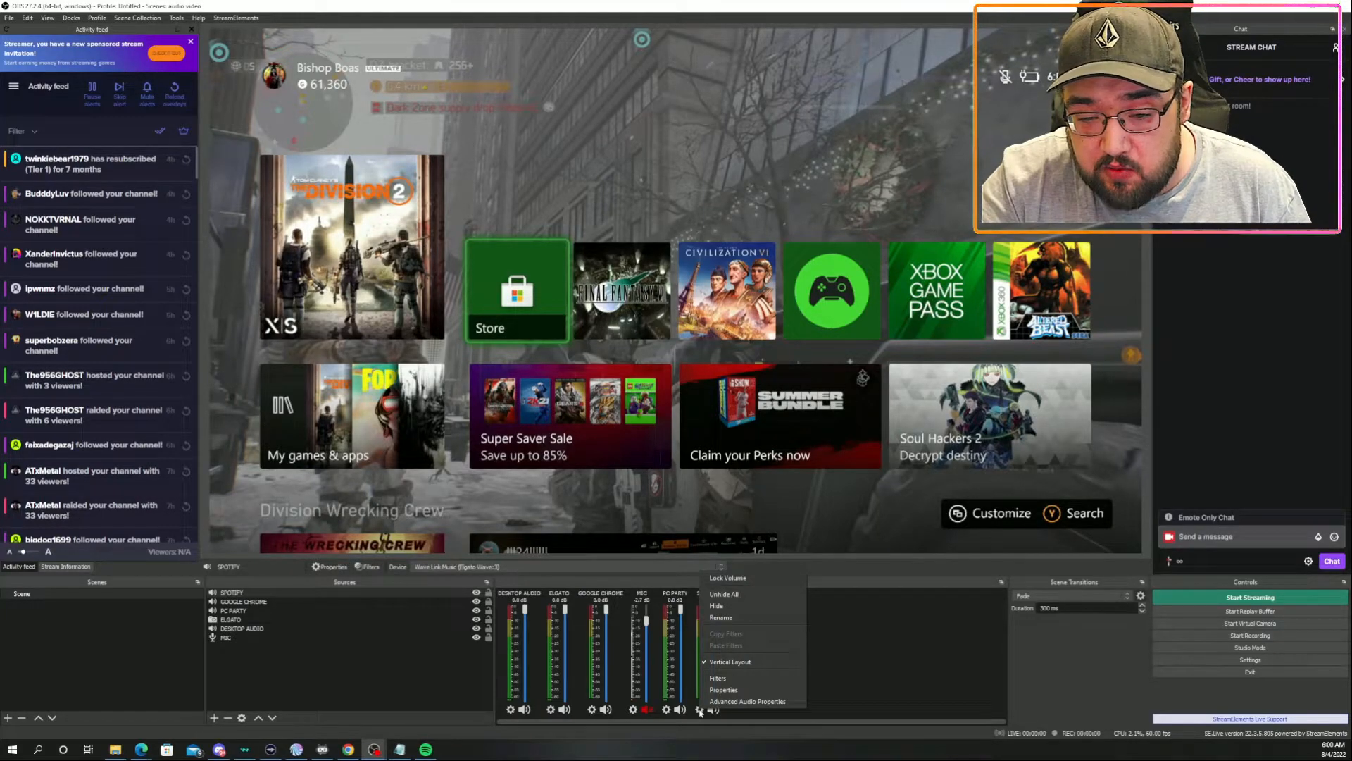
left_click(833, 677)
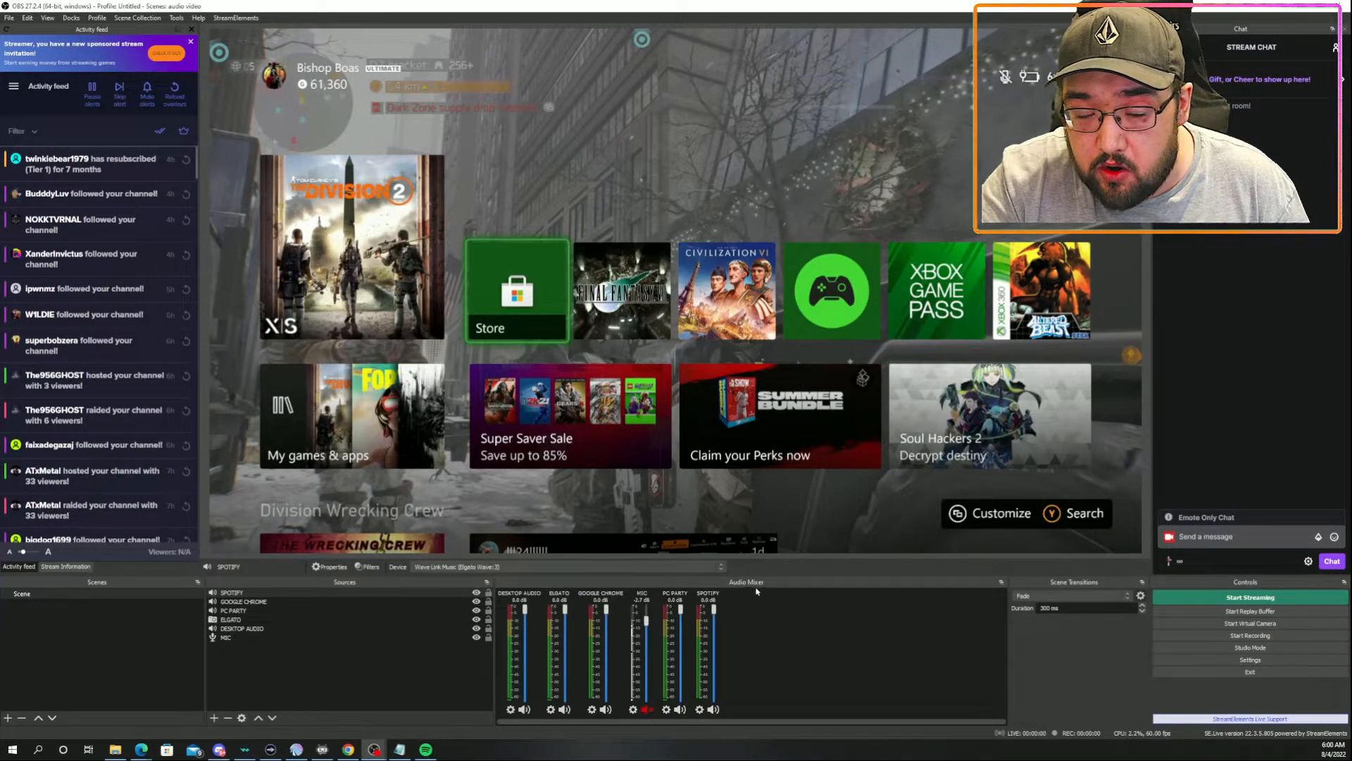
left_click(699, 710)
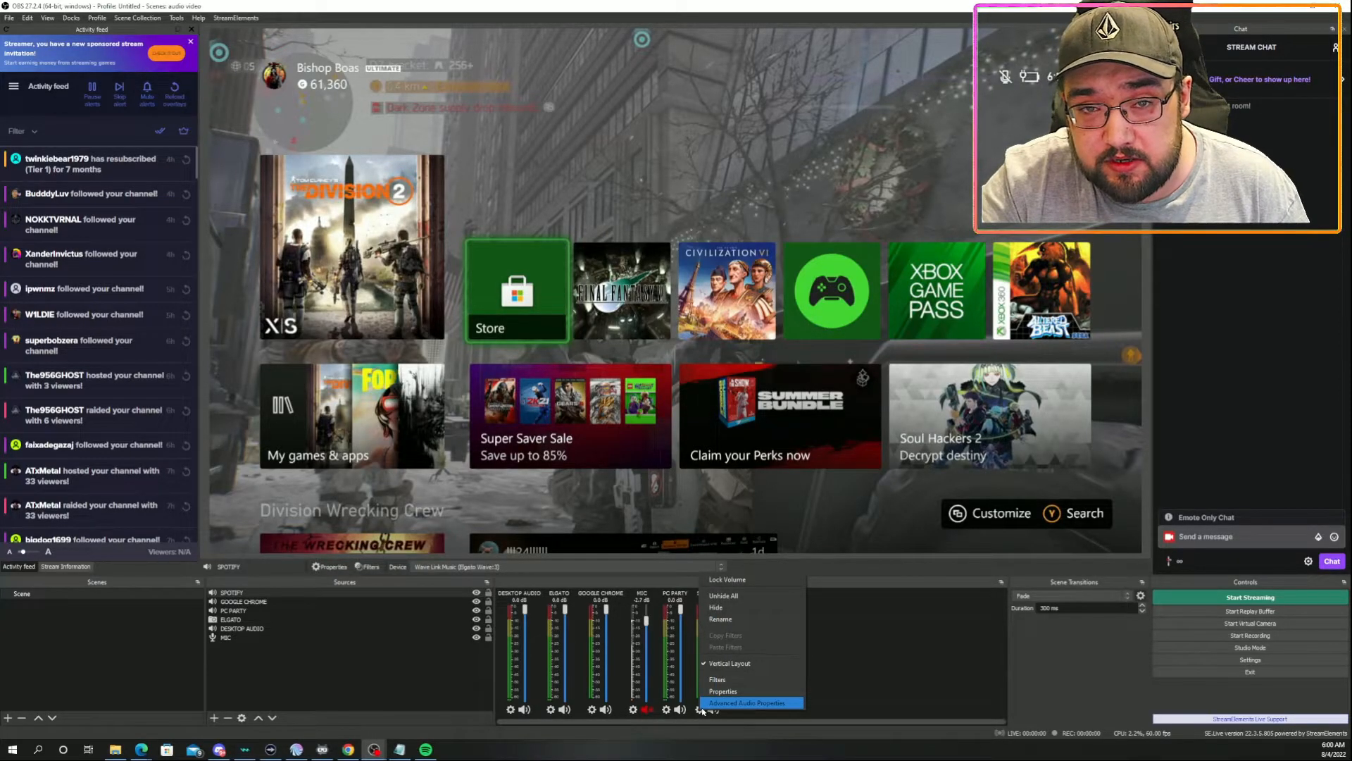
left_click(702, 706)
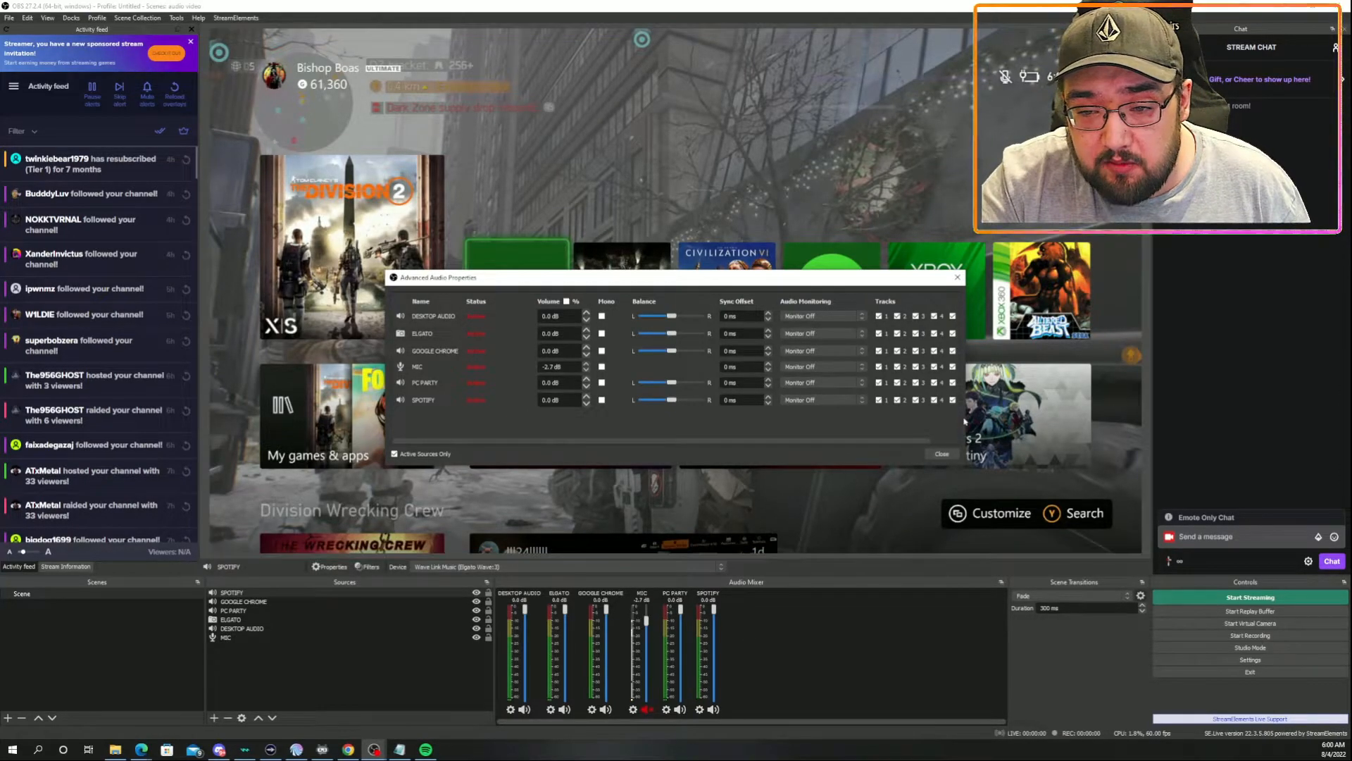
left_click_drag(965, 406, 1060, 407)
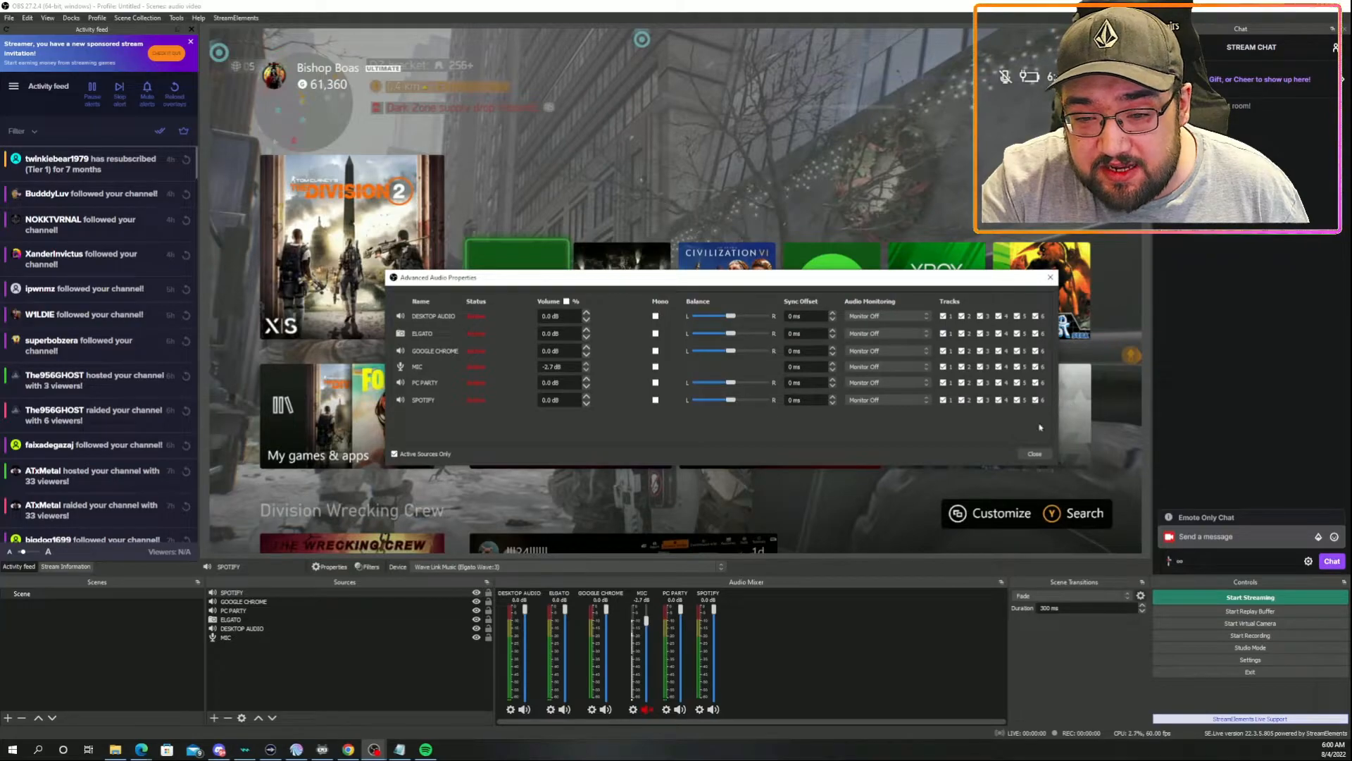
left_click_drag(938, 465, 941, 580)
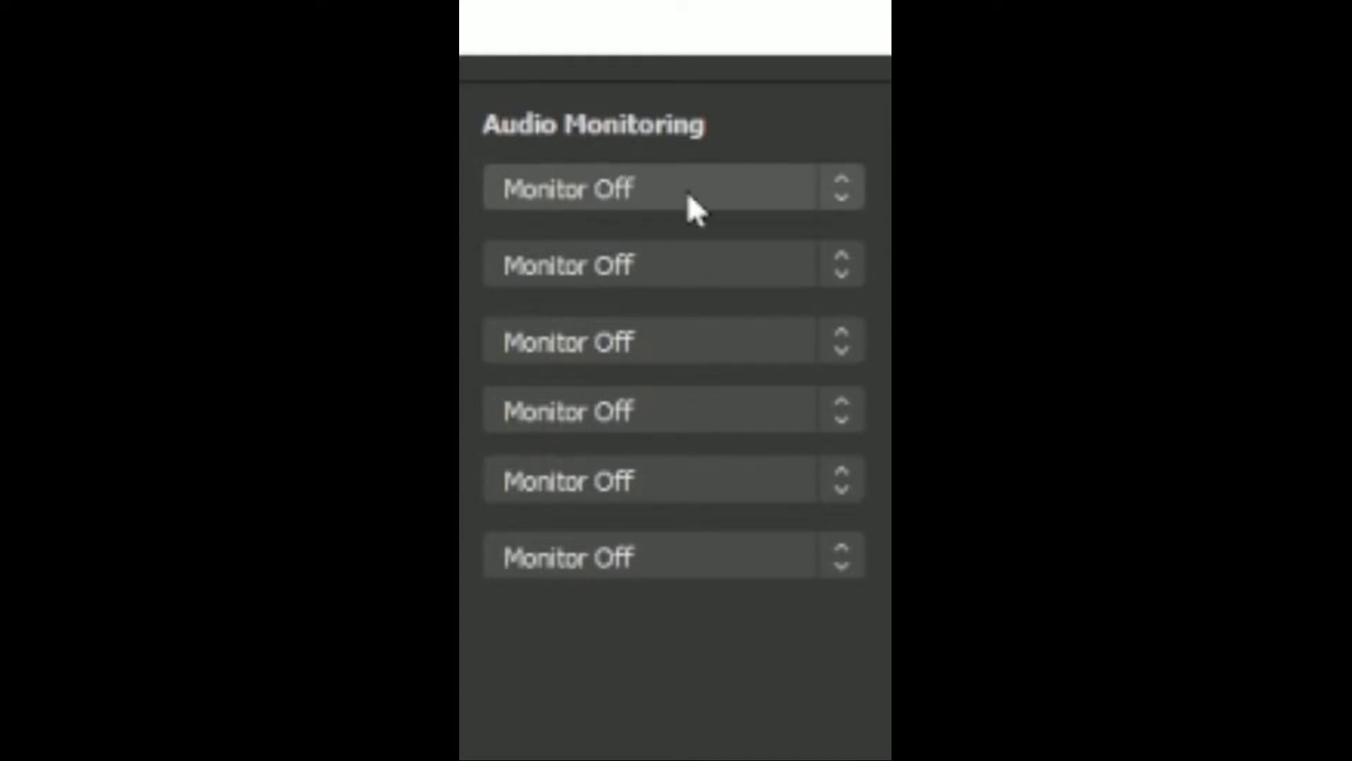
Step: Set the audio monitoring of DESKTOP AUDIO to Monitor and Output
left_click(608, 199)
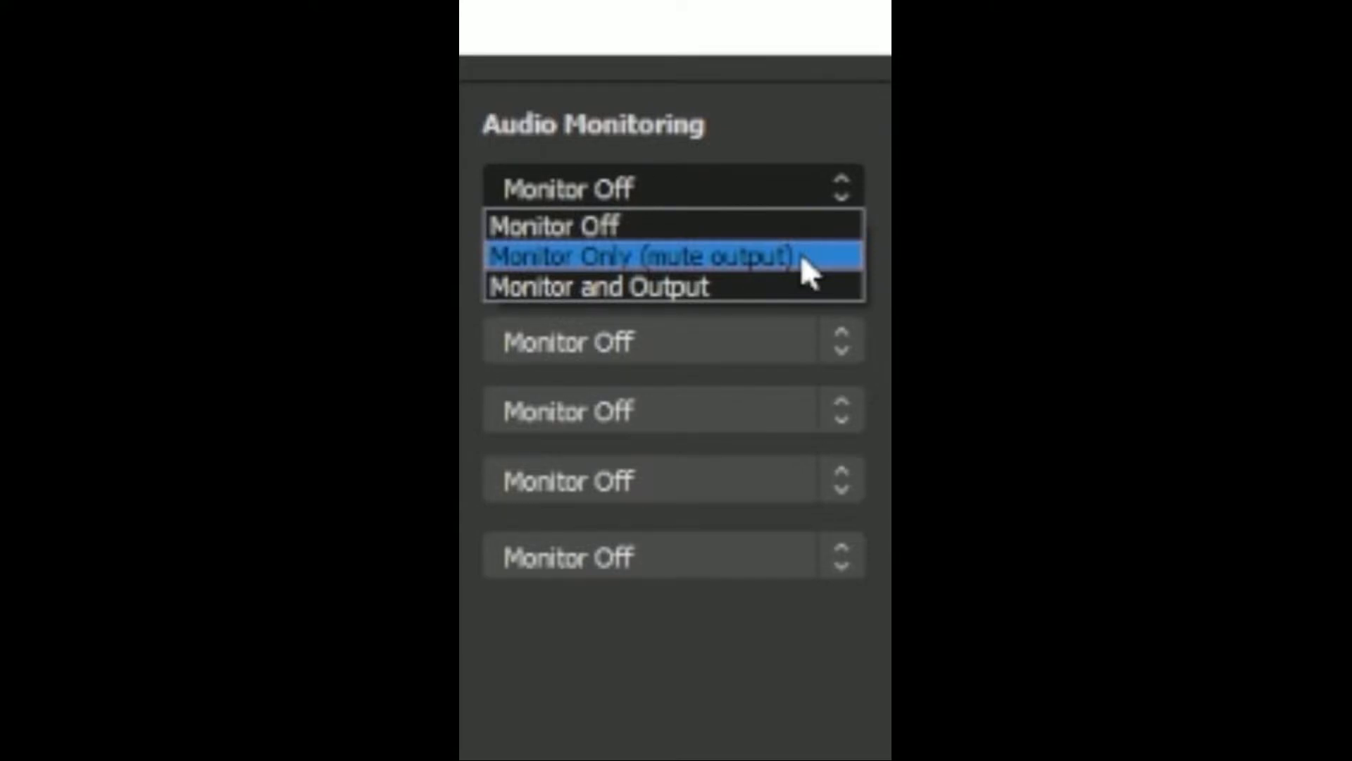
left_click(692, 231)
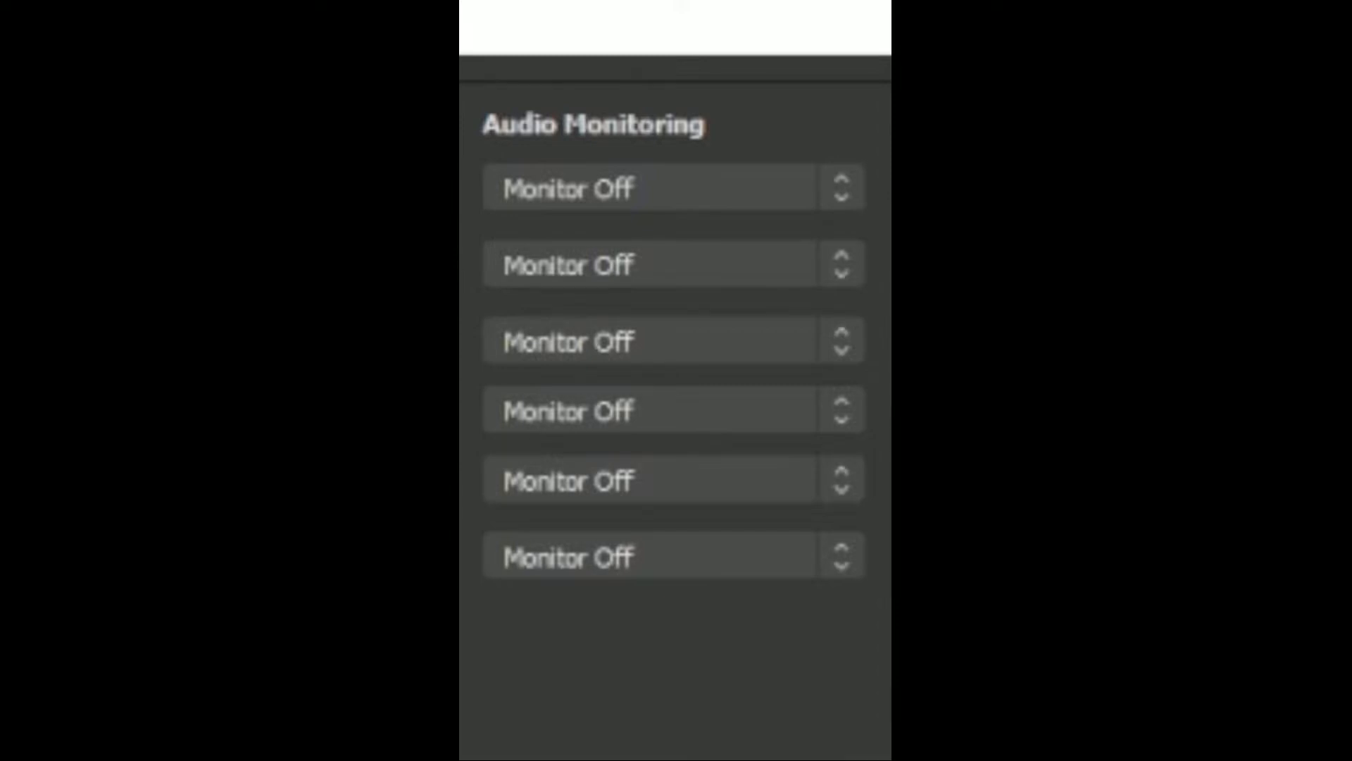
left_click(656, 203)
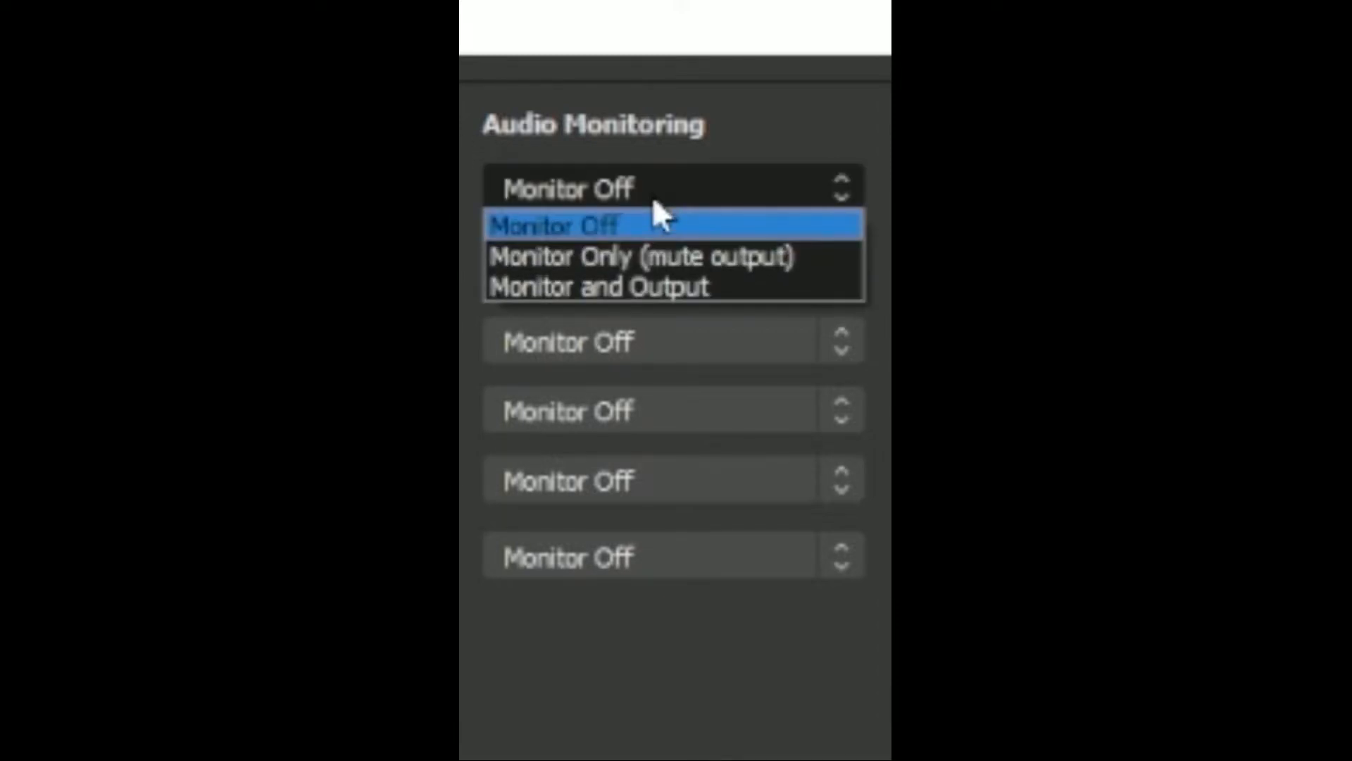
left_click(662, 288)
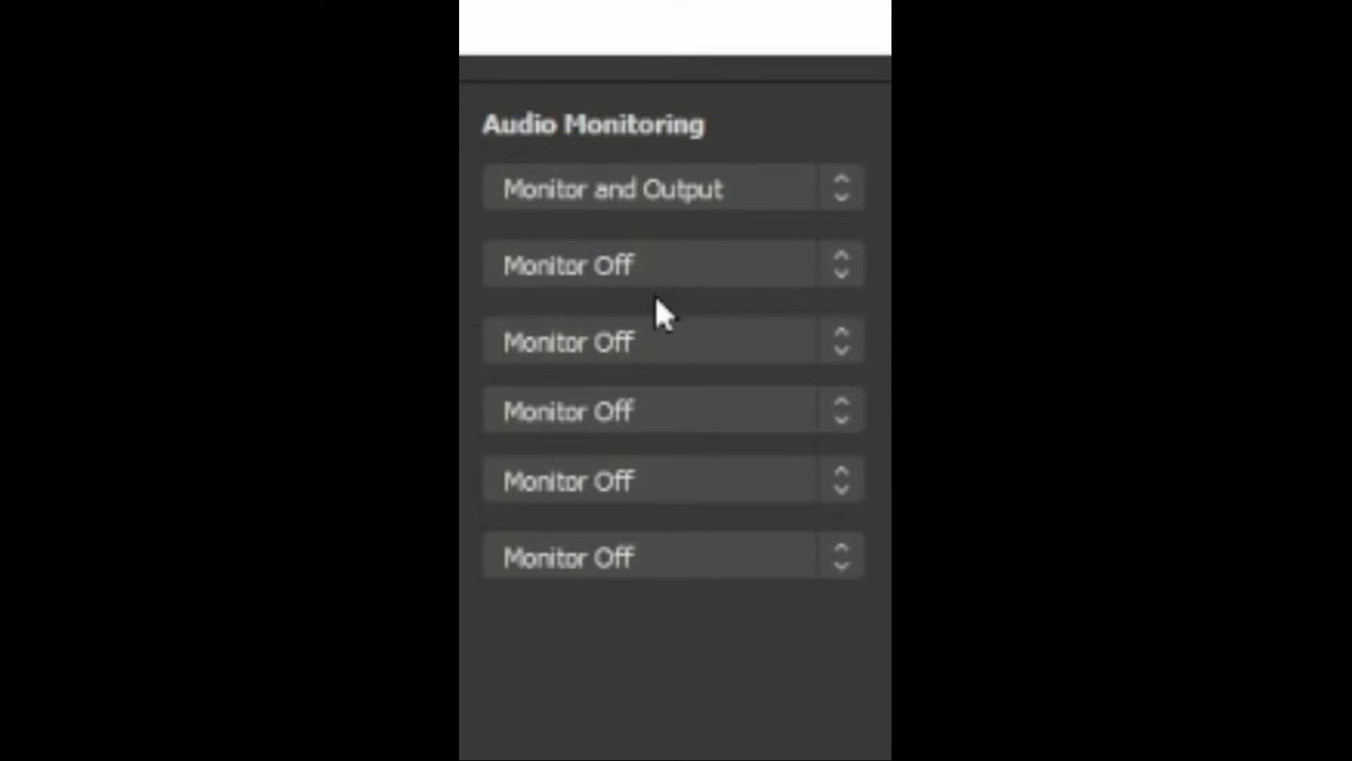
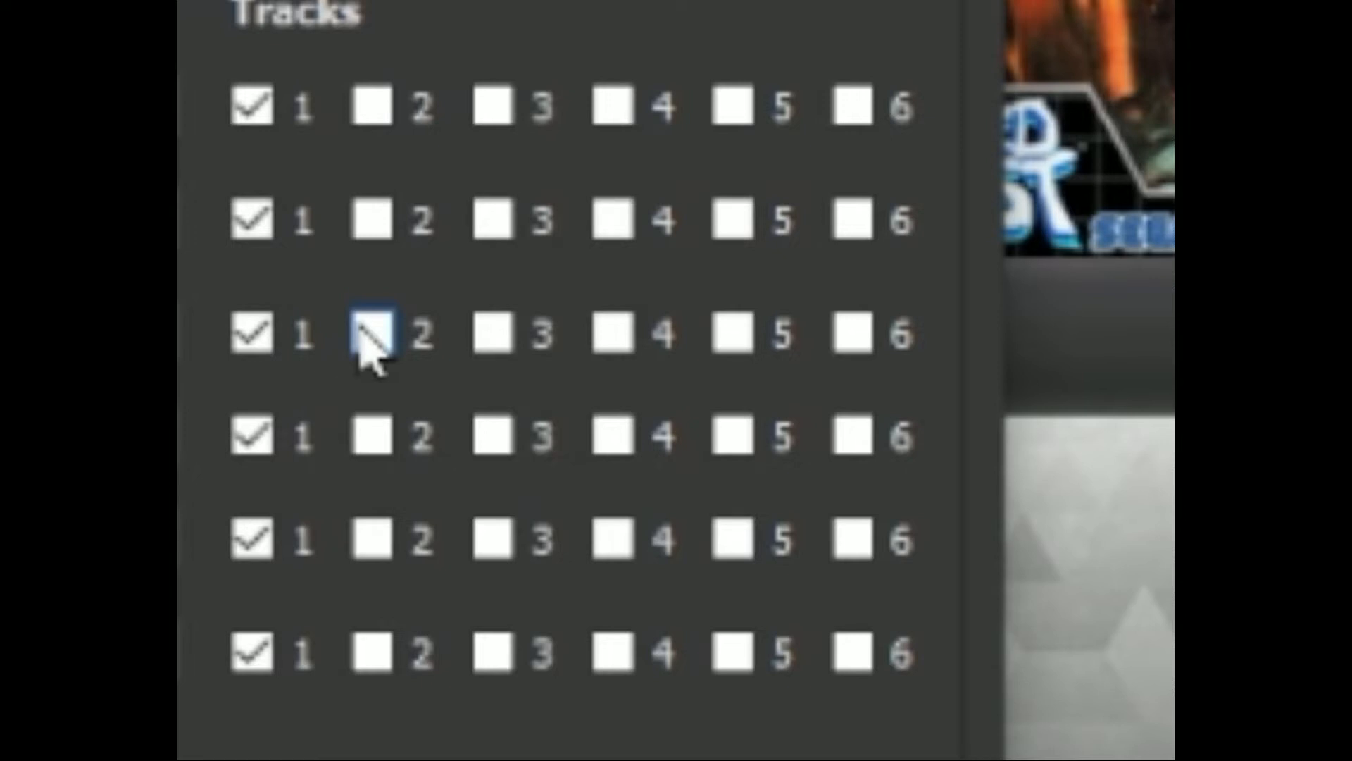
Step: Enable track 2 in addition to track 1 for the ELGATO and DESKTOP AUDIO sources
left_click(380, 222)
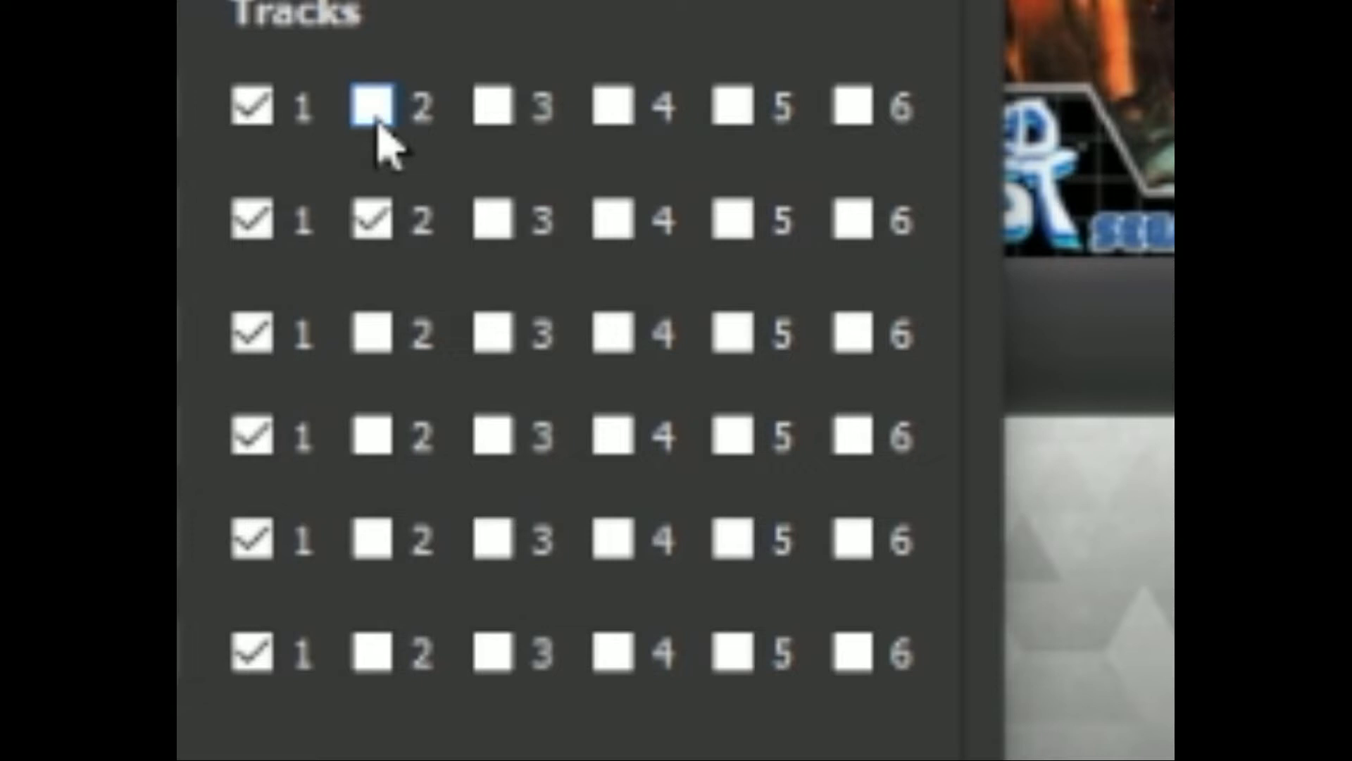
left_click(373, 109)
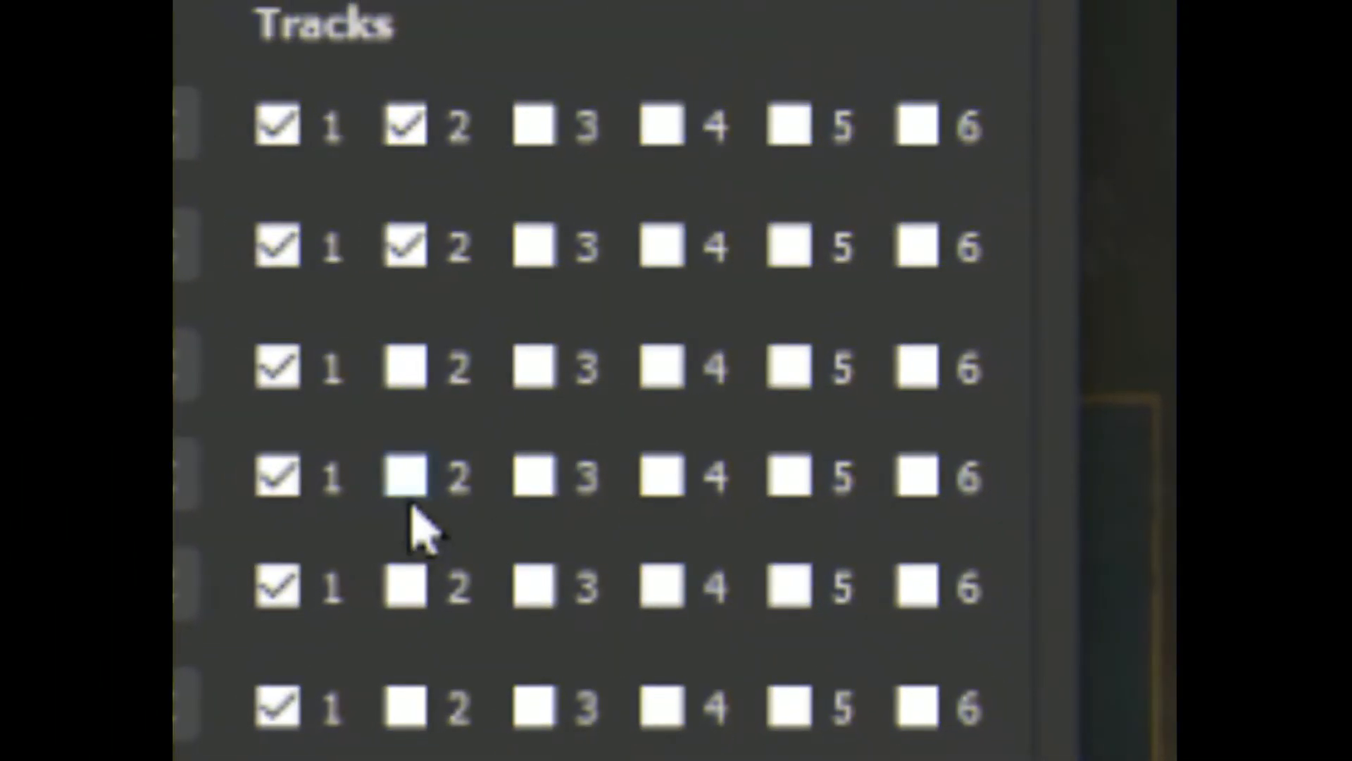
left_click(652, 376)
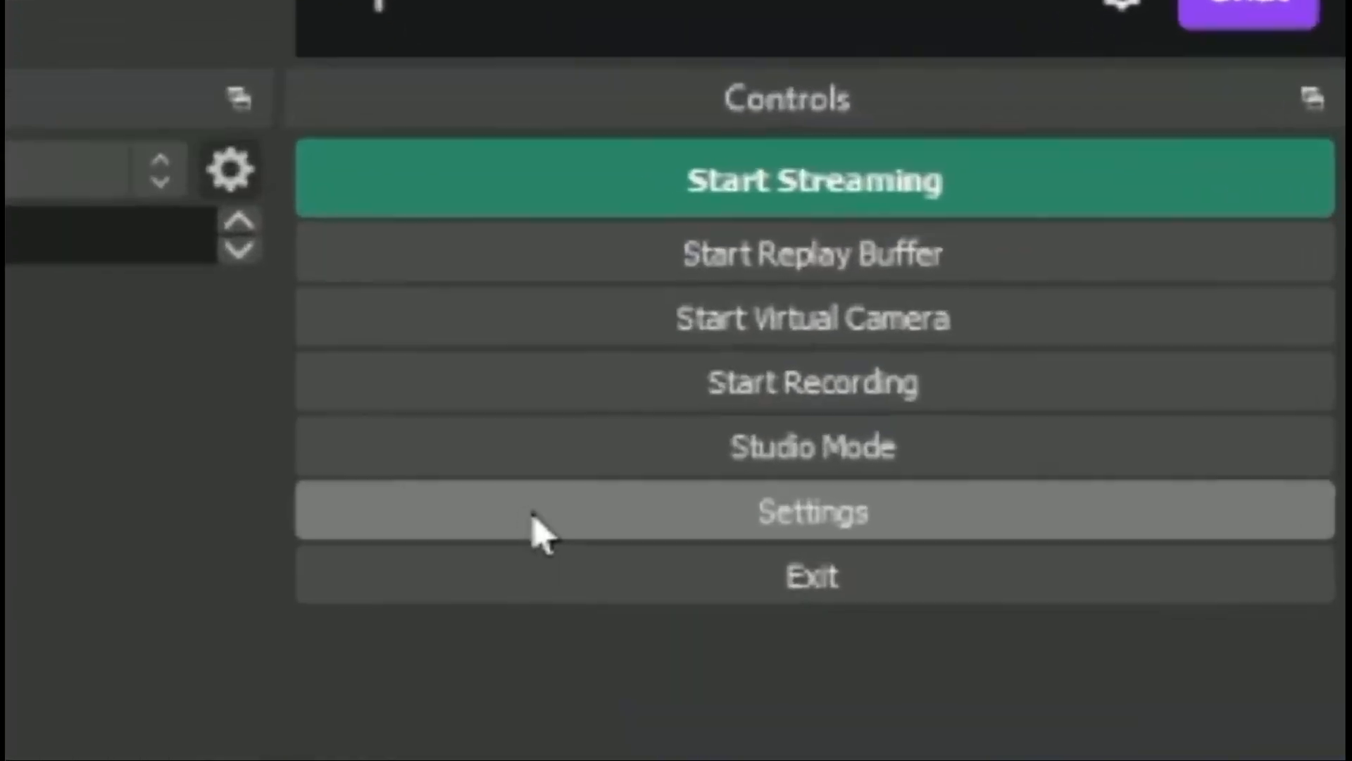
Step: Open the Output settings and switch the output mode to Simple and back to Advanced
left_click(533, 516)
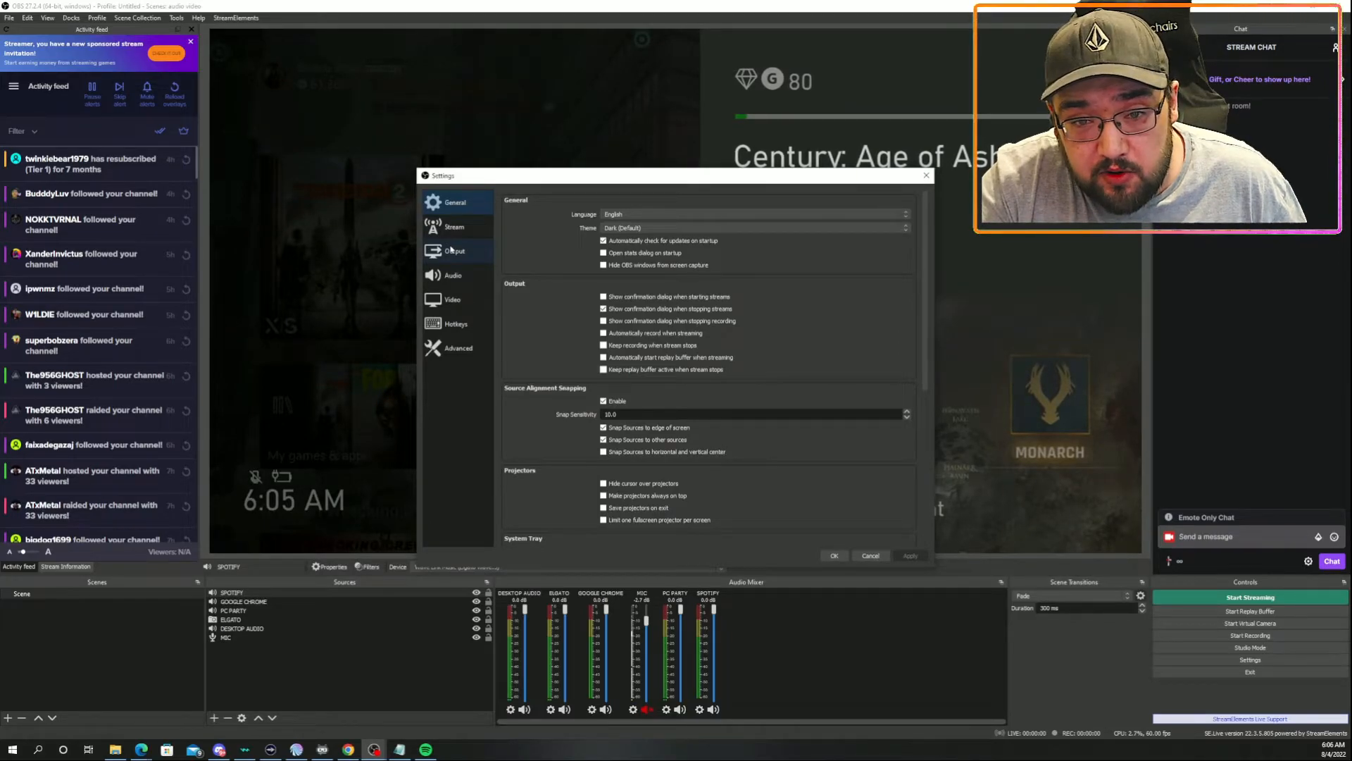
left_click(452, 251)
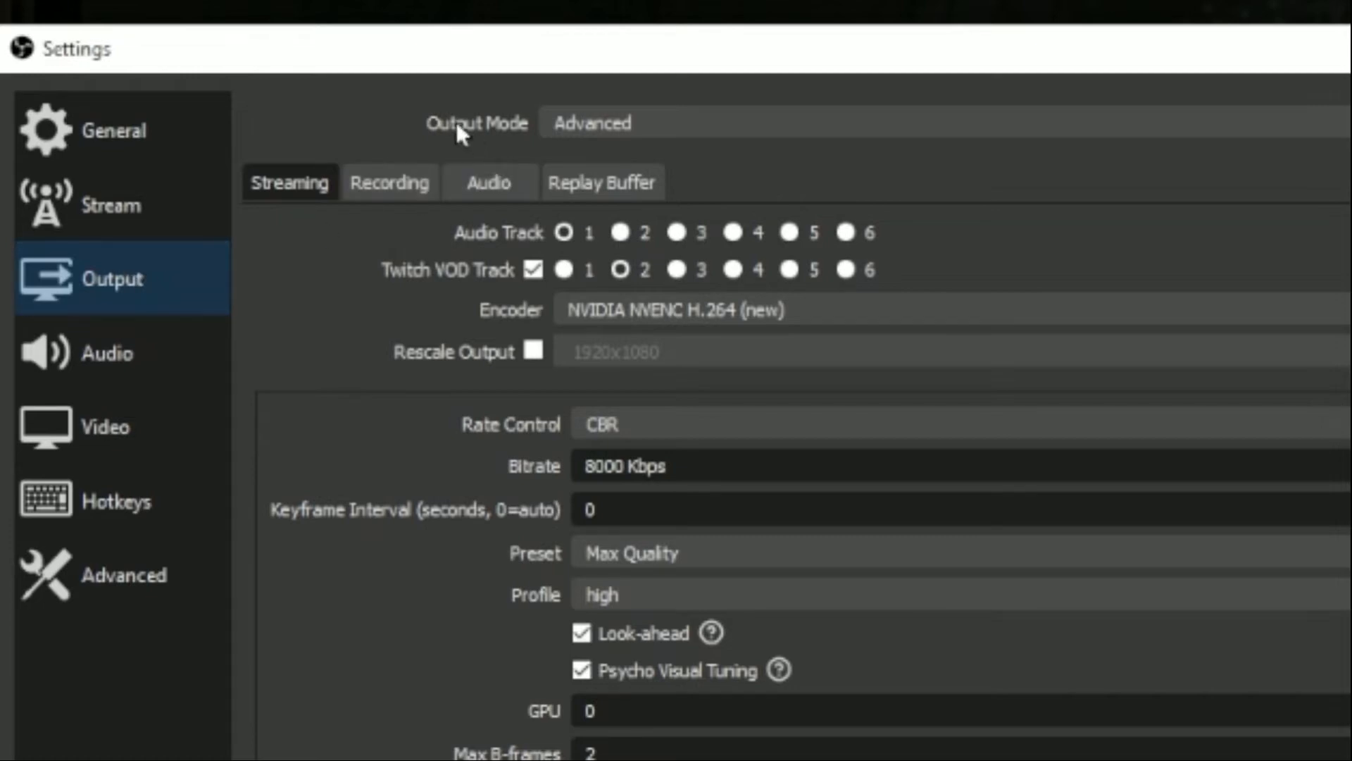
left_click(605, 124)
left_click(638, 144)
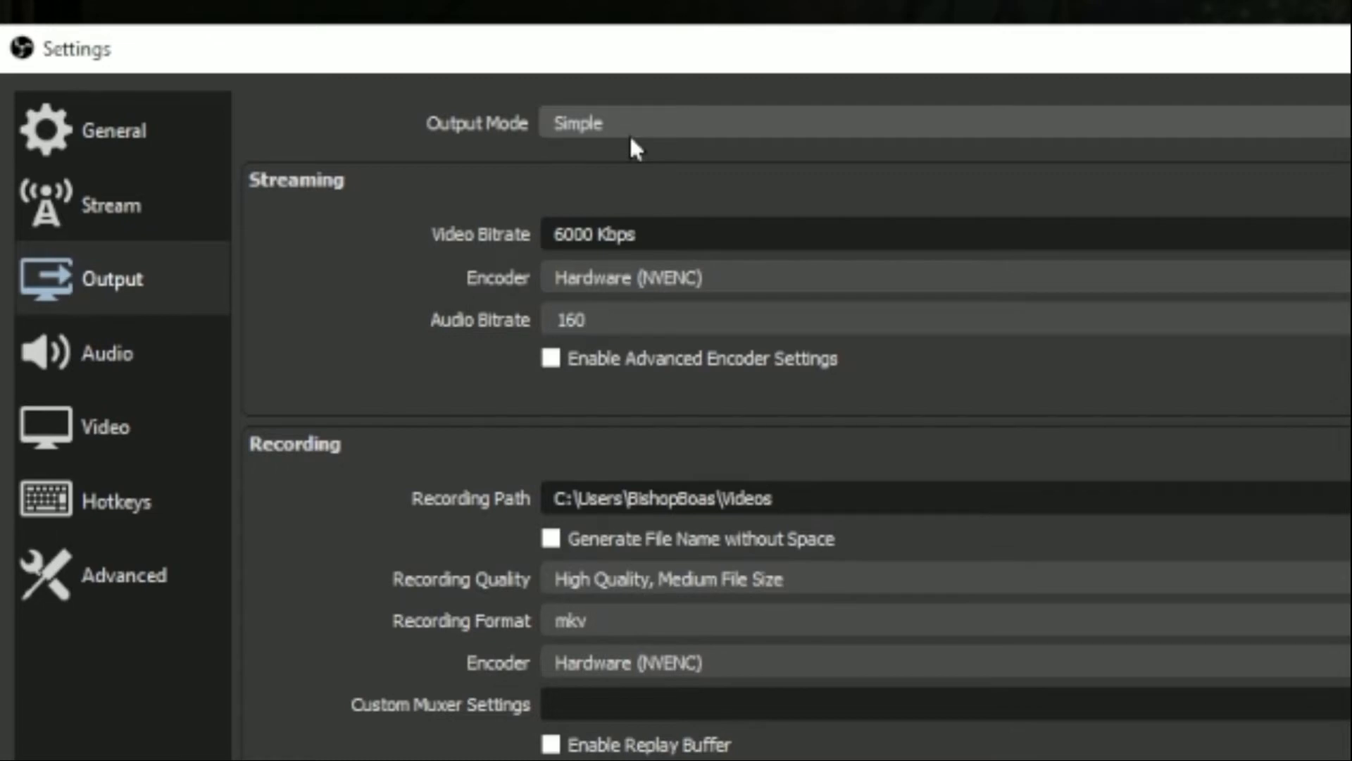
left_click(646, 130)
left_click(670, 167)
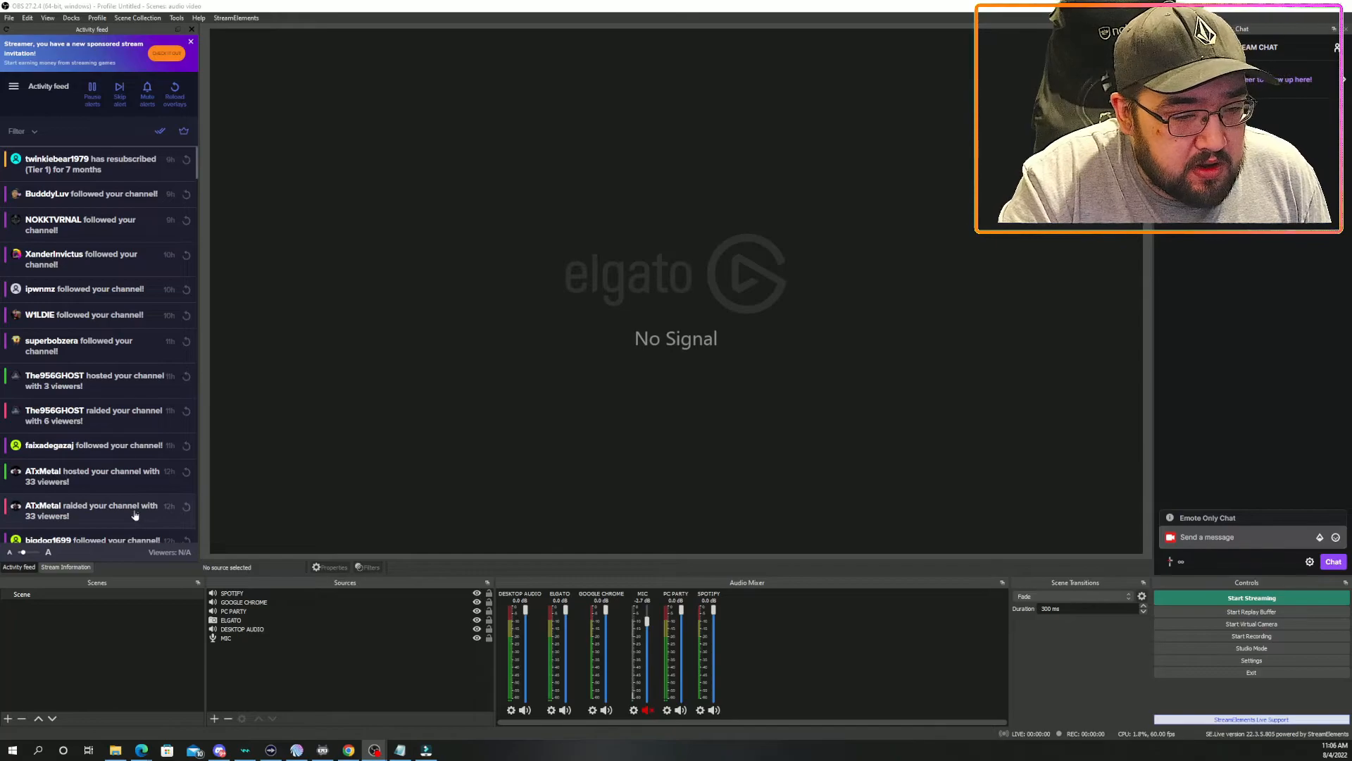
Step: Rename the existing scene to [NS] AUDIO
left_click(92, 596)
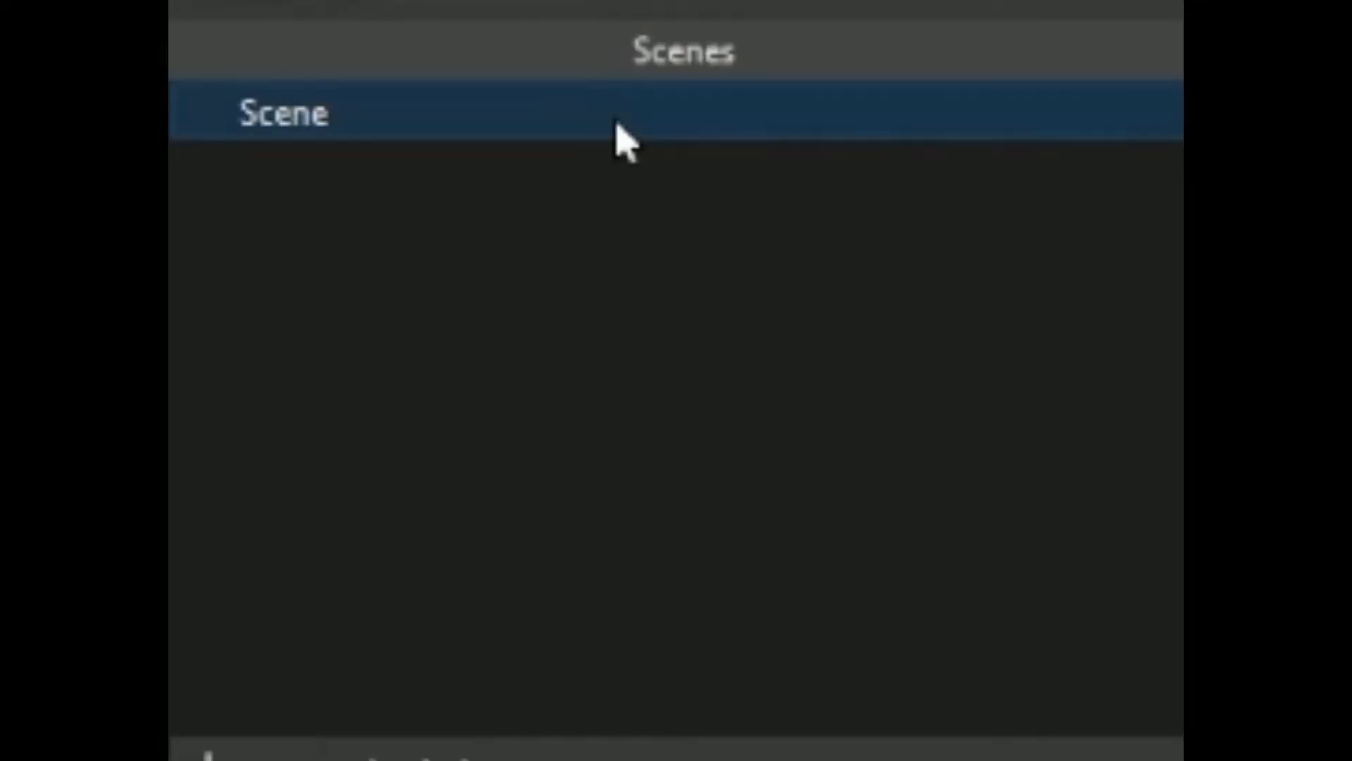
right_click(617, 127)
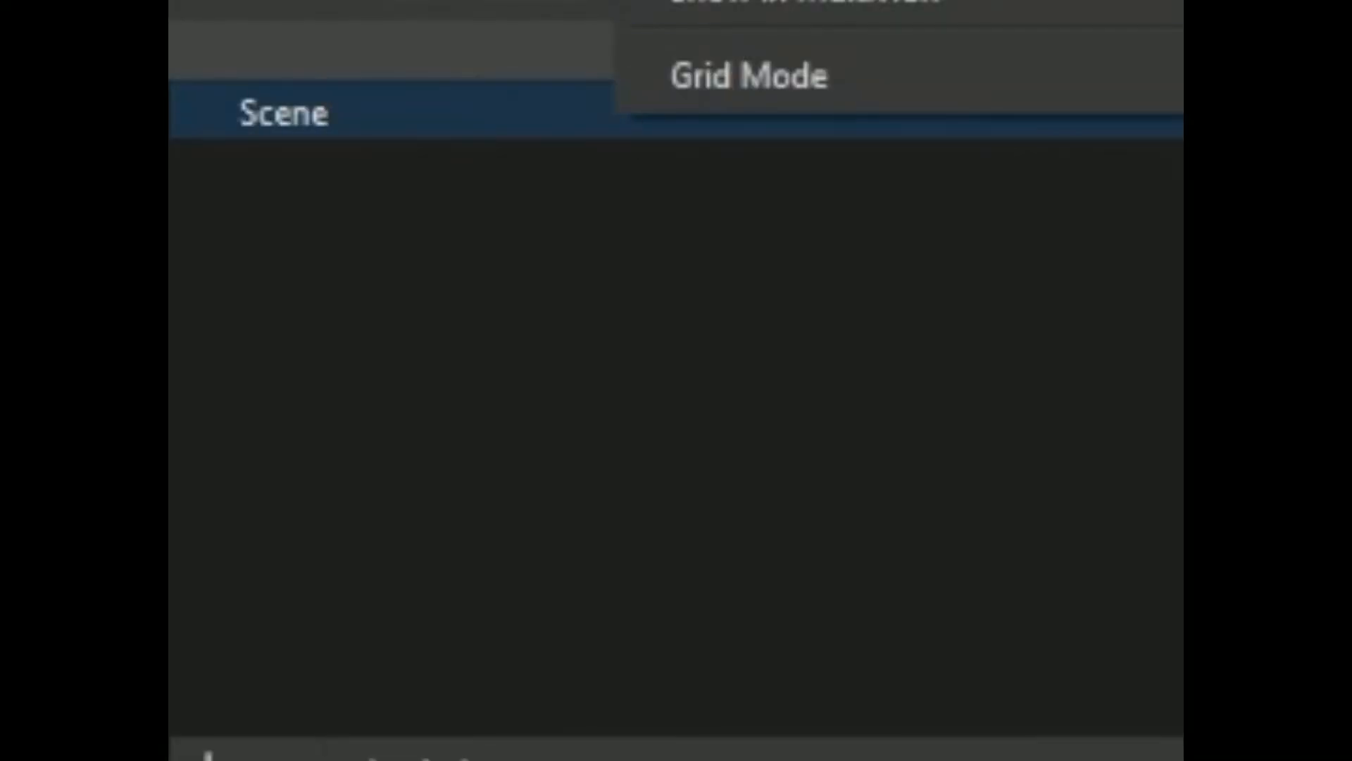
left_click(915, 3)
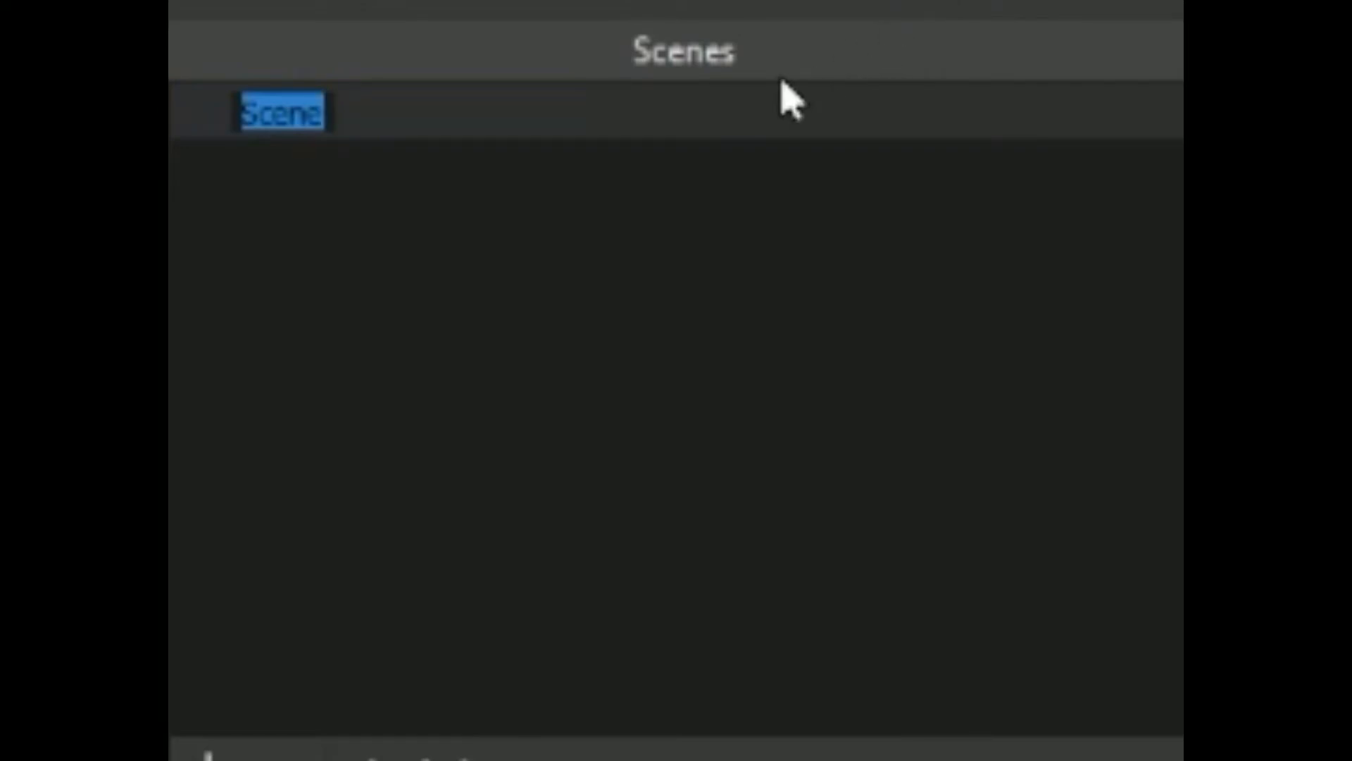
key("BackSpace")
type("[NS] ")
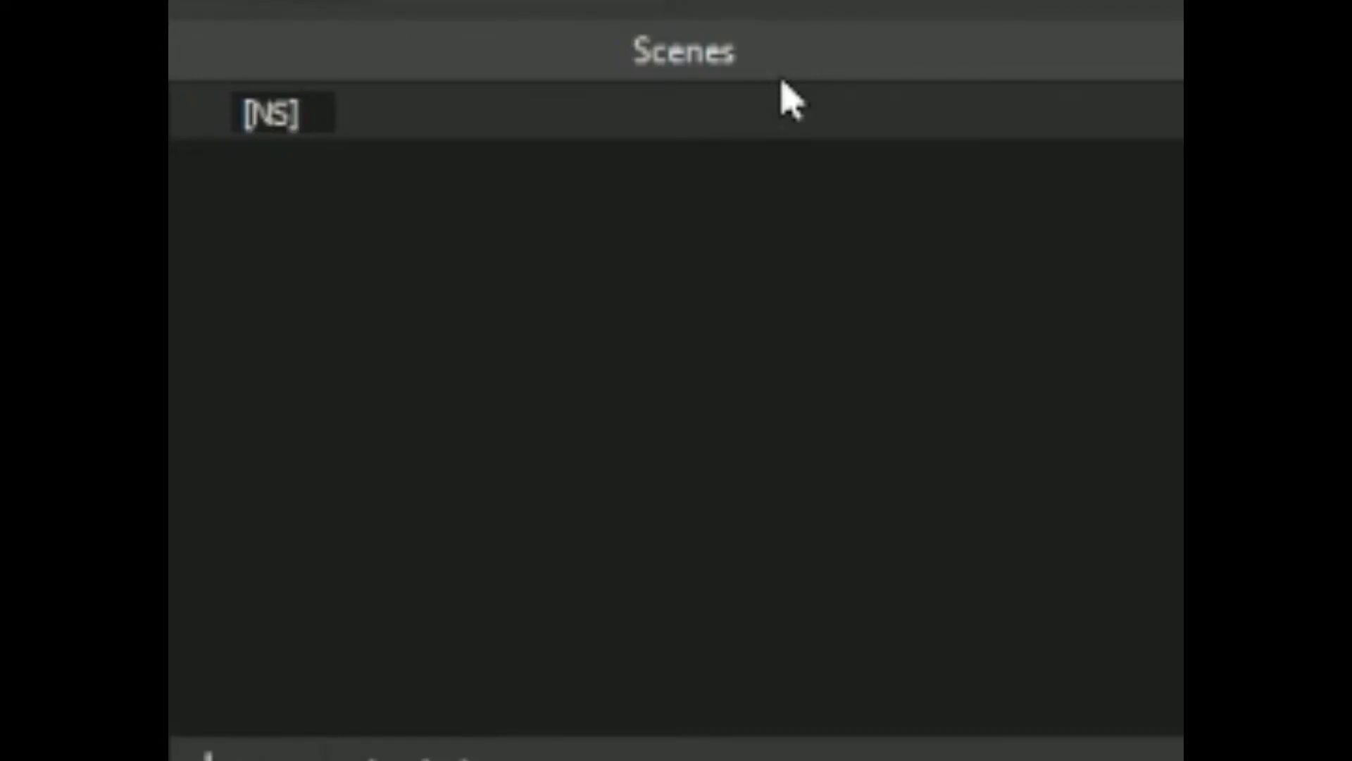
type("AUDIO")
key("Return")
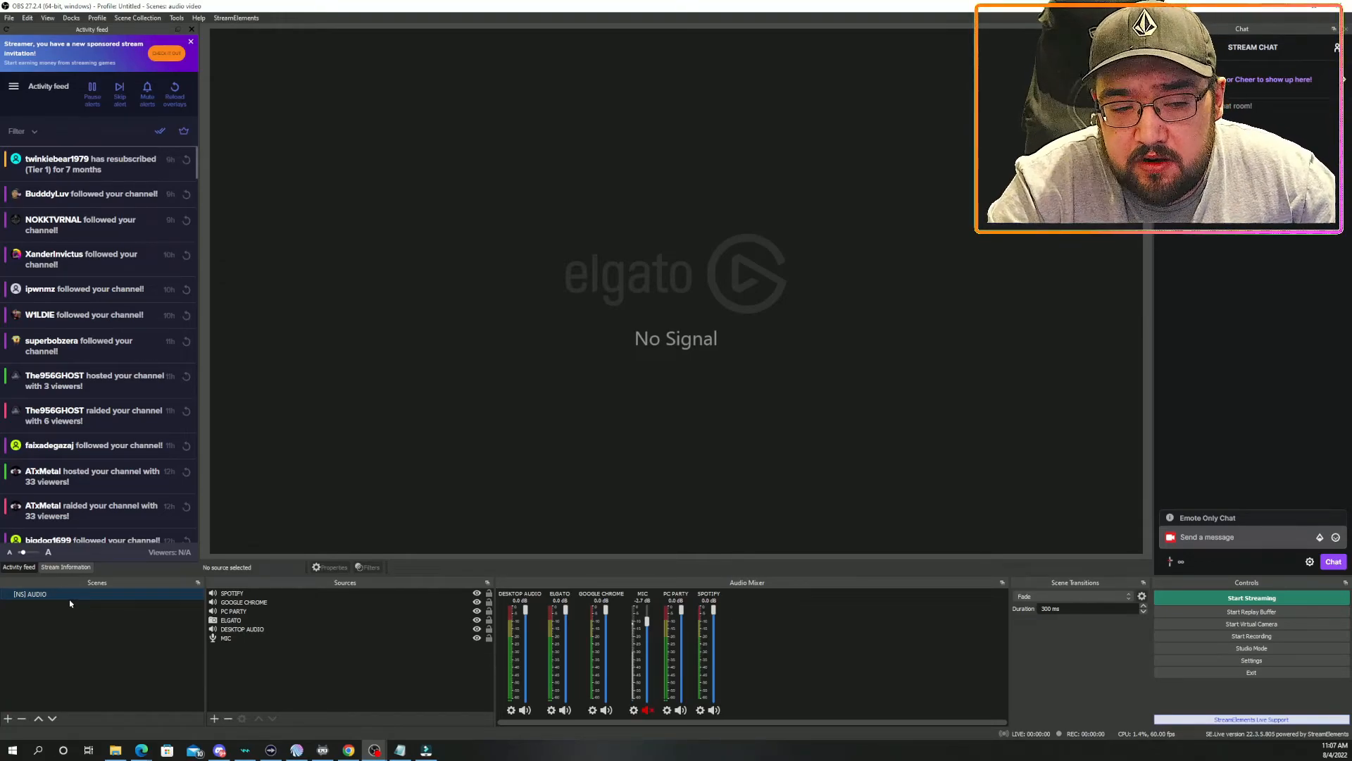
Step: Add a new scene named GAMEPLAY
left_click(8, 719)
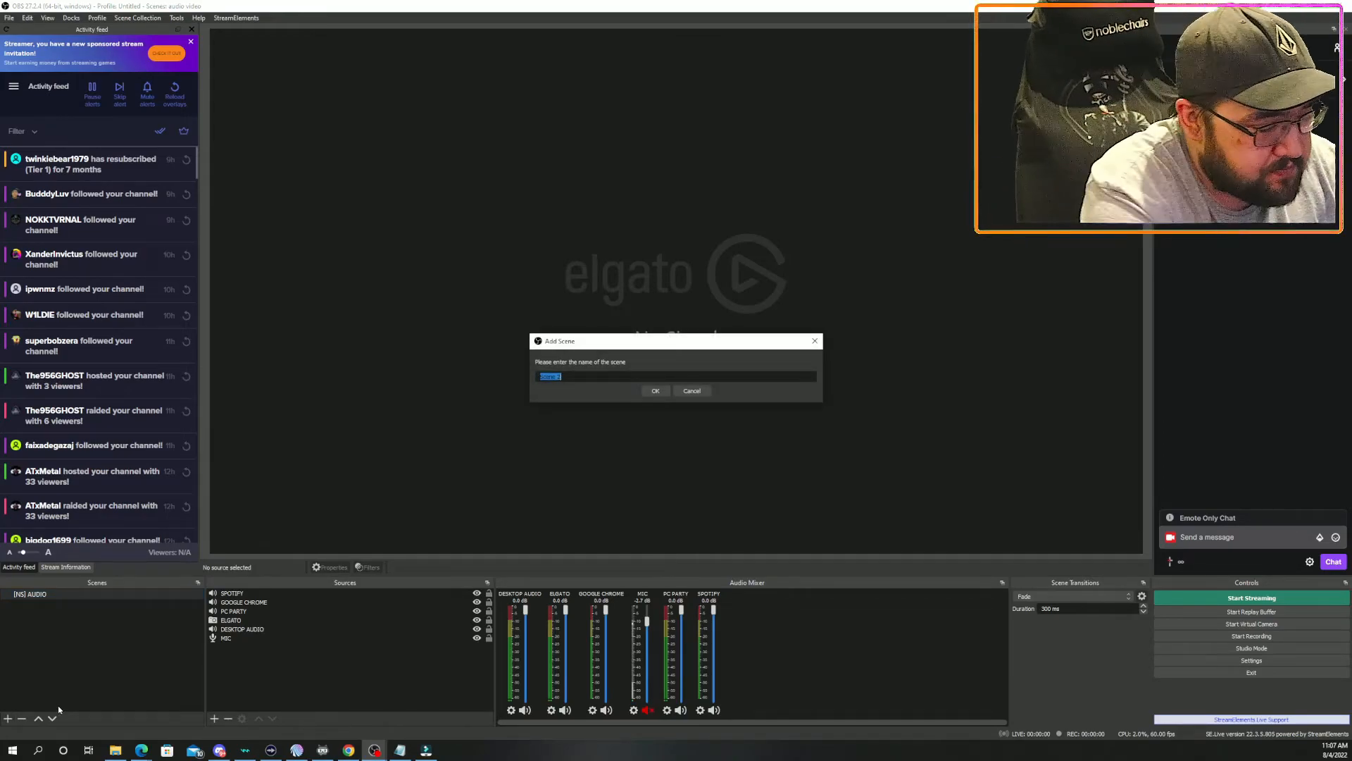
type("GAMEPLAY")
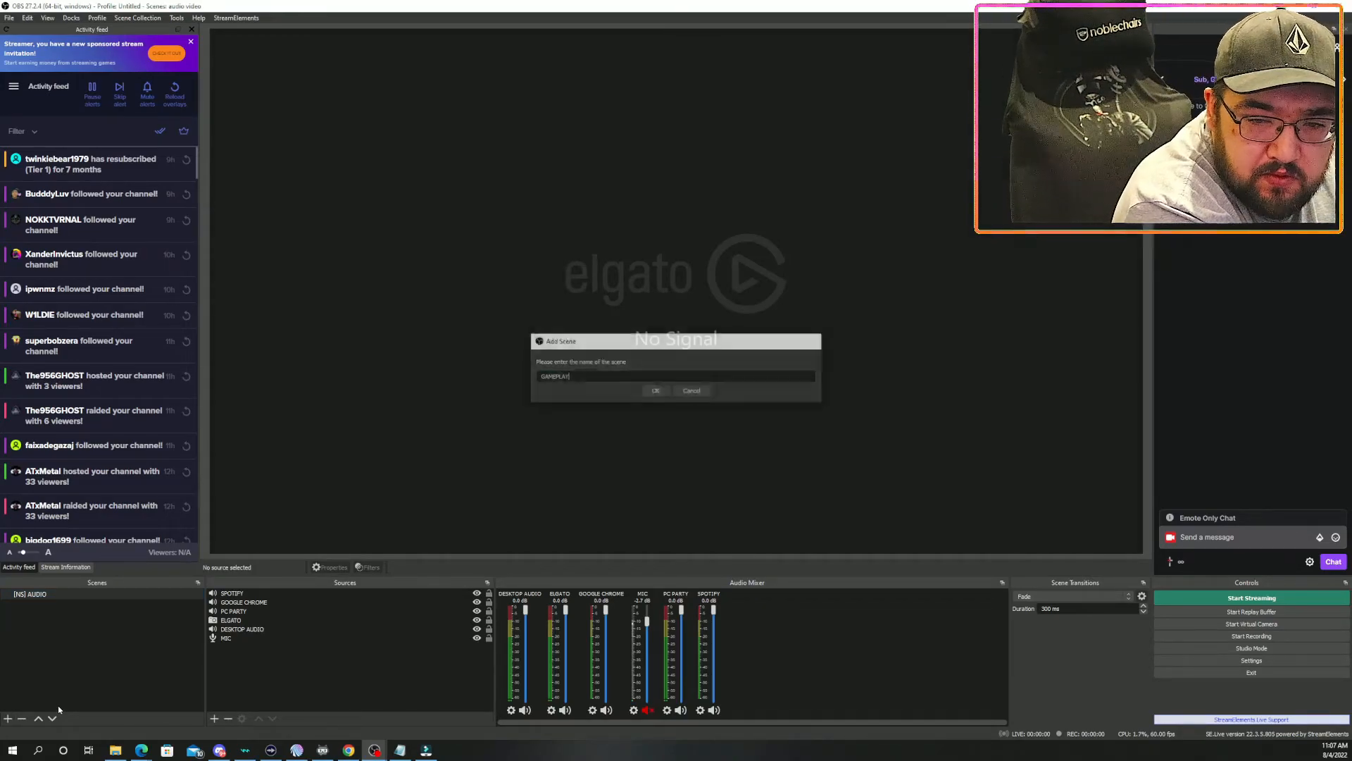
key("Return")
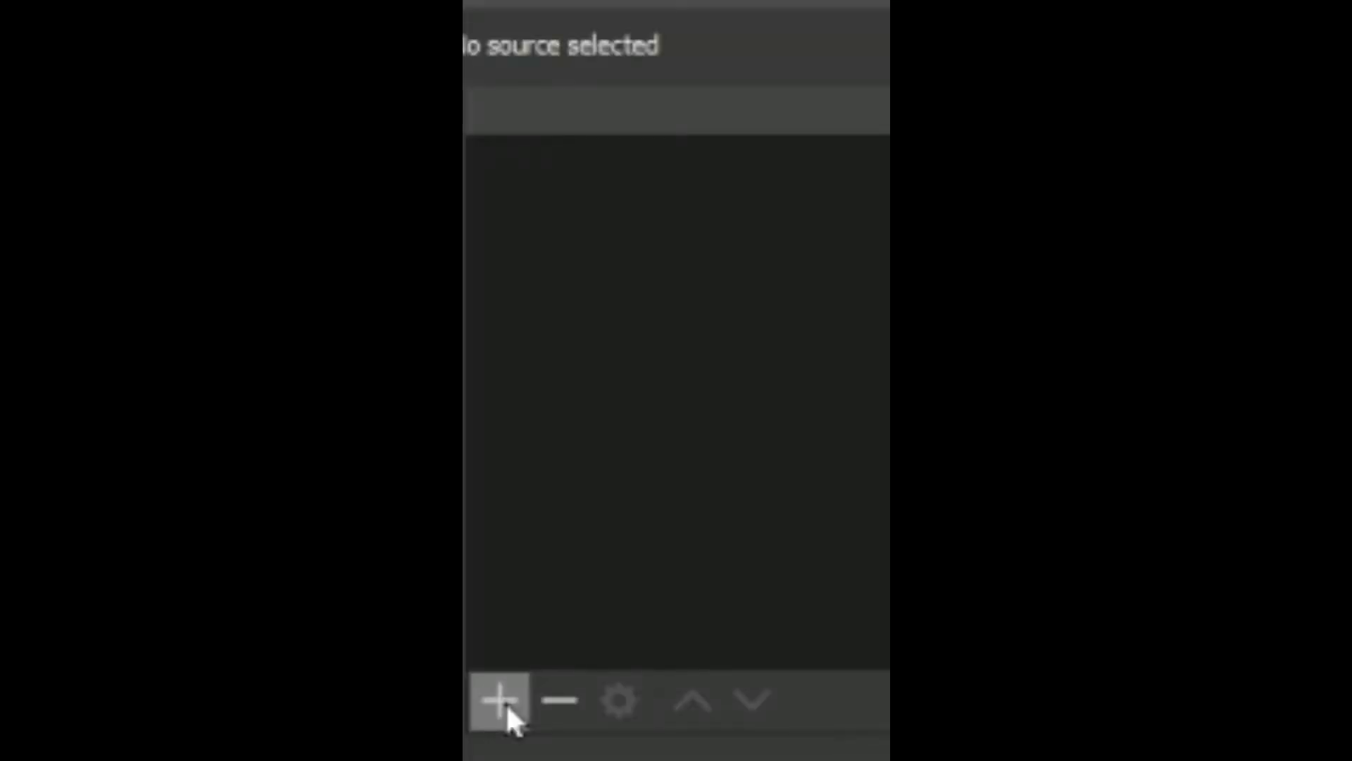
Step: Add the existing [NS] AUDIO scene as a visible Scene source in the GAMEPLAY scene
left_click(214, 717)
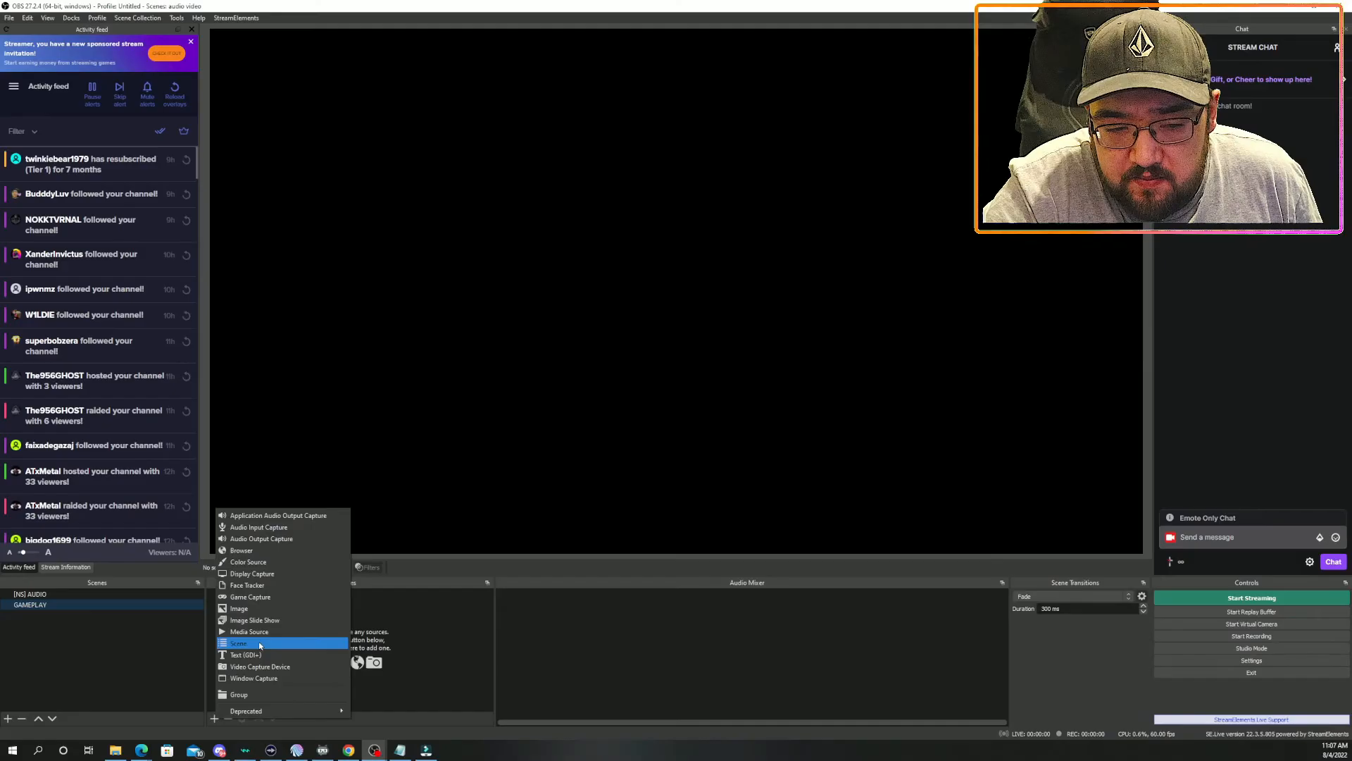
left_click(694, 375)
left_click(613, 345)
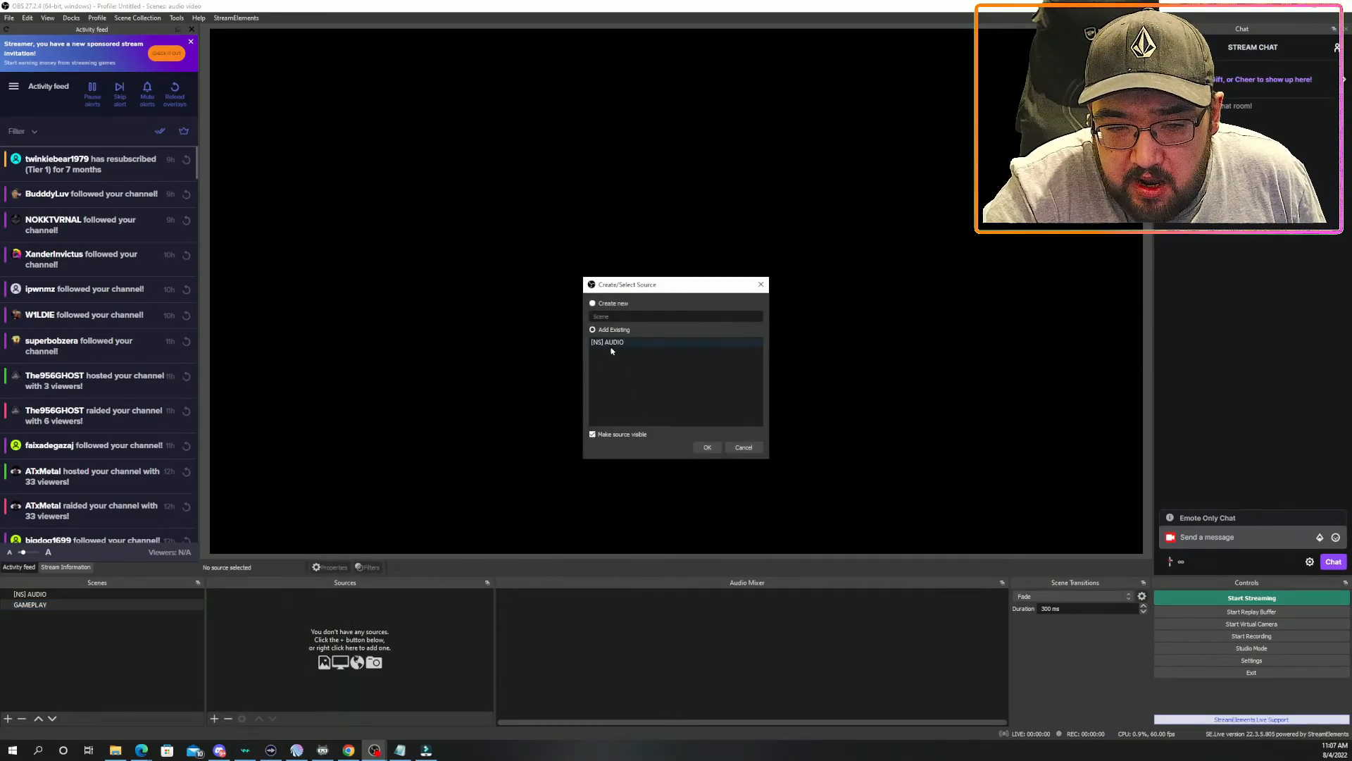
left_click(631, 345)
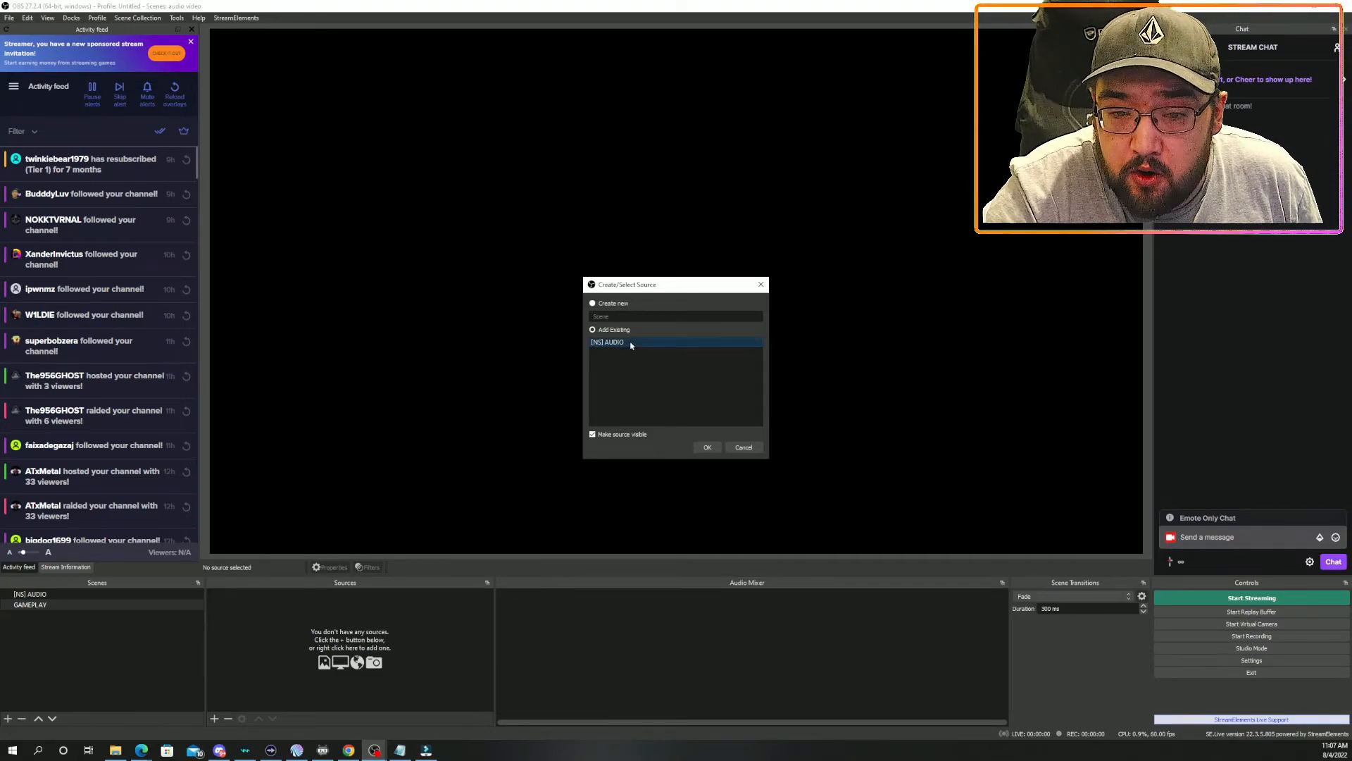
left_click(710, 447)
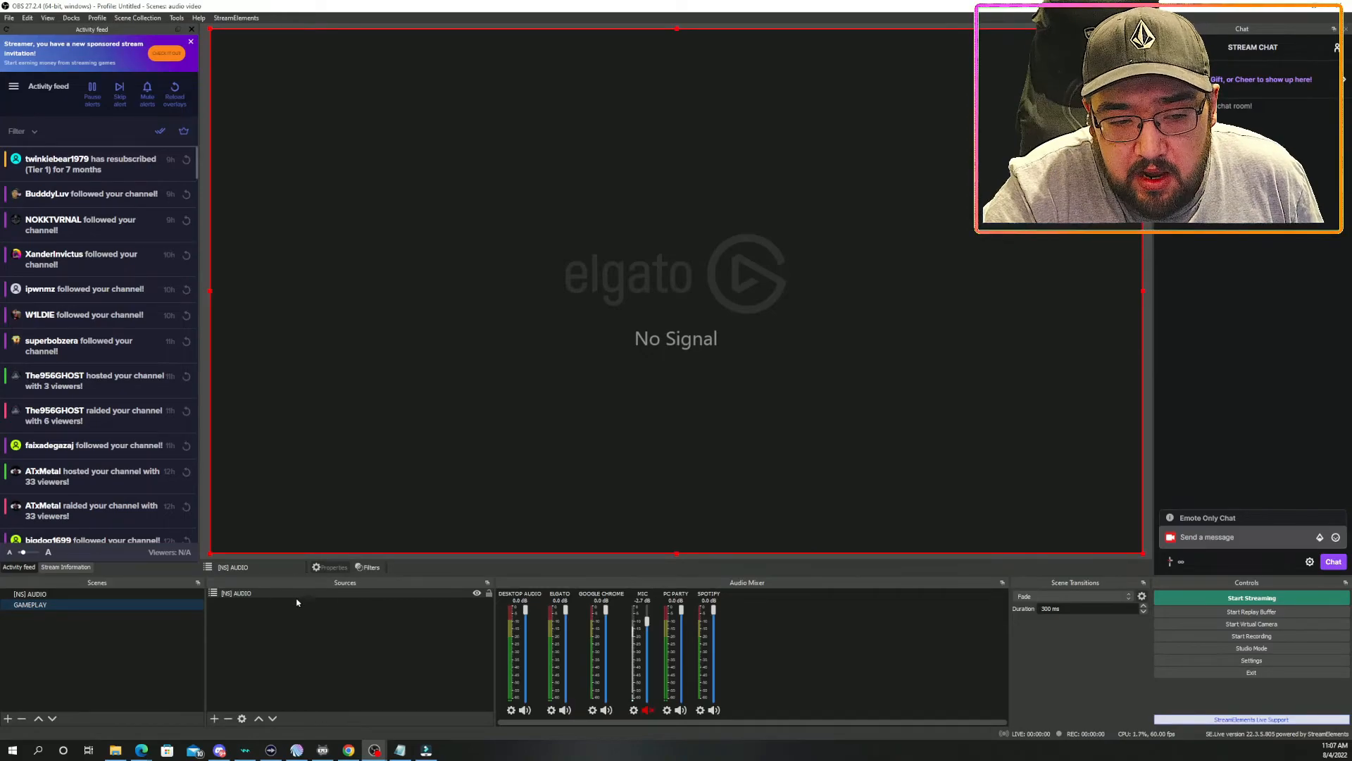